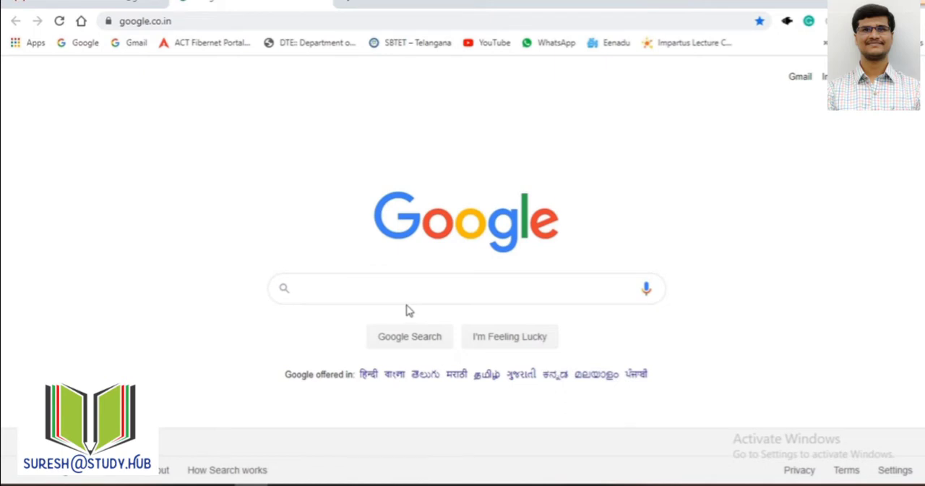
# Step: Reach Google Forms through a web search for "google forms" and open the Computer Fundamentals Quiz form
pyautogui.write('google forms')
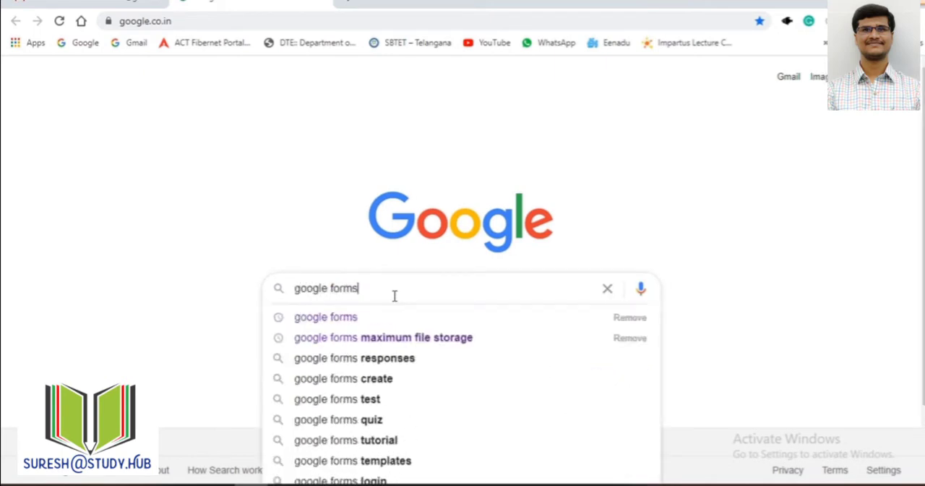
pyautogui.press('Return')
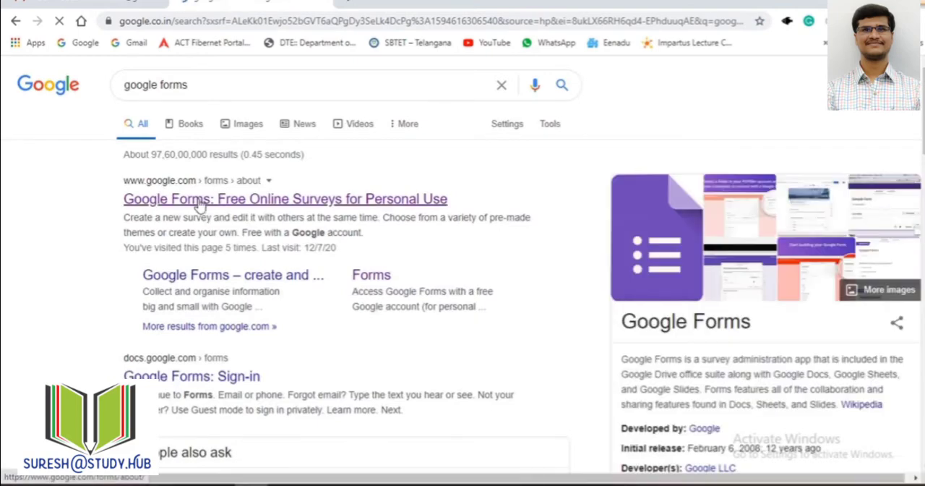
pyautogui.click(203, 201)
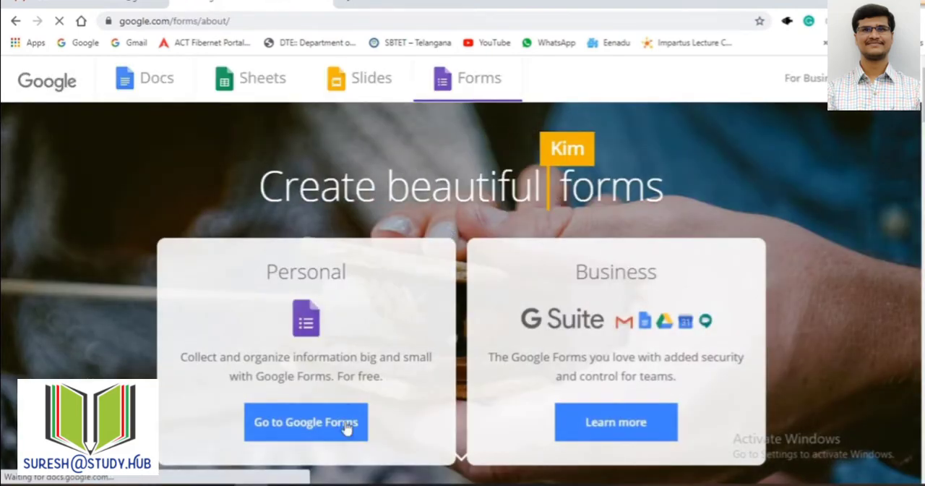
pyautogui.click(344, 427)
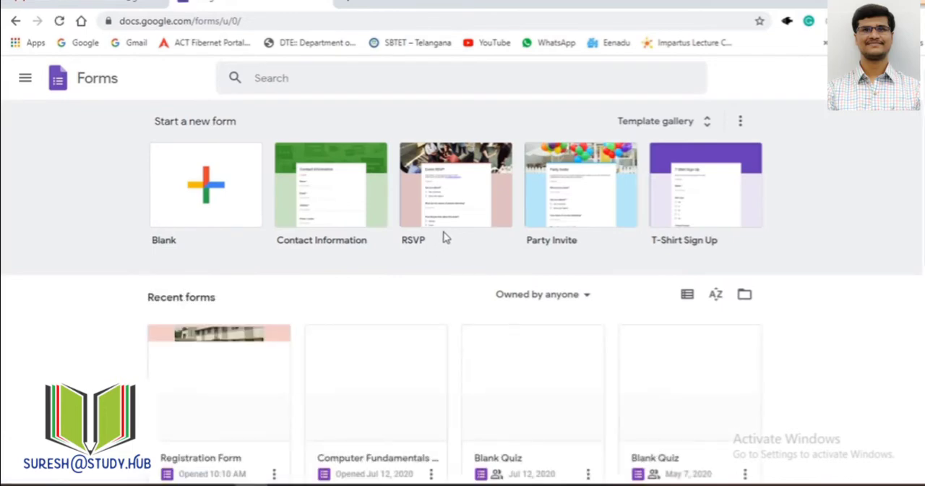
pyautogui.scroll(-3, 443, 236)
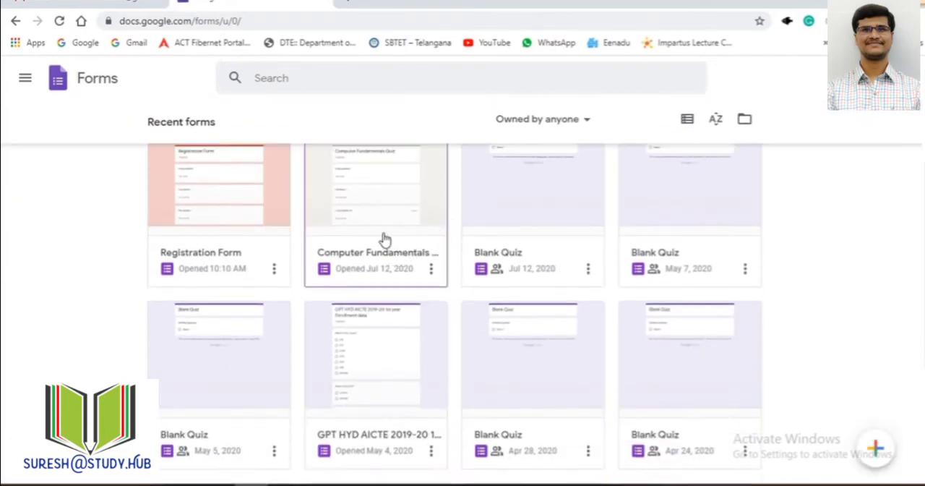
pyautogui.click(382, 240)
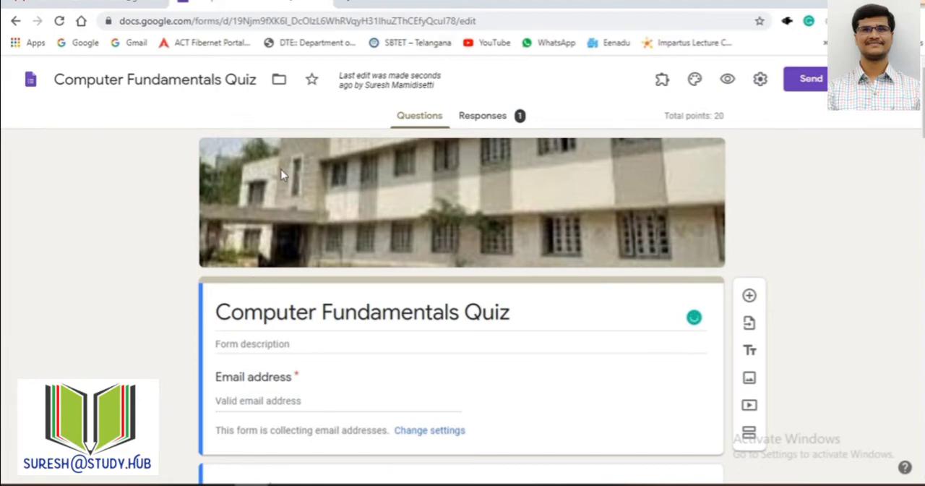
# Step: Review the form's General, Presentation and Quizzes settings, leaving them without saving
pyautogui.click(759, 79)
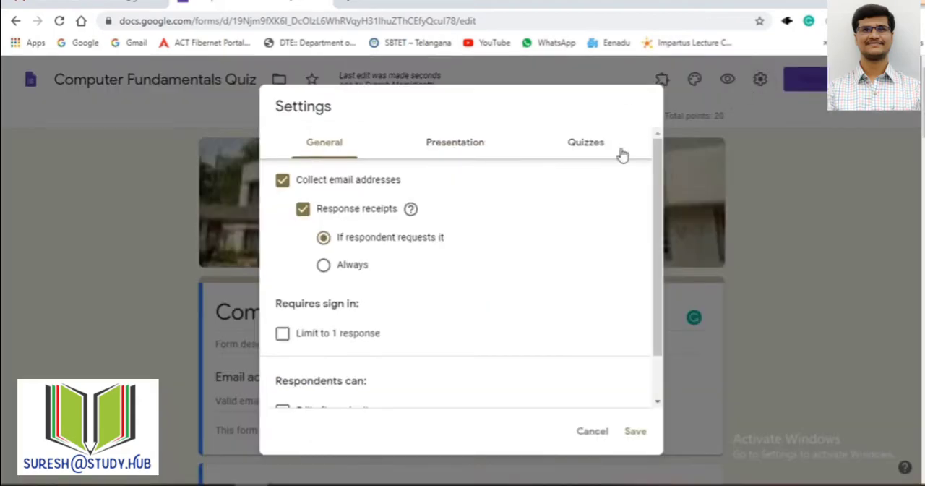
pyautogui.click(586, 144)
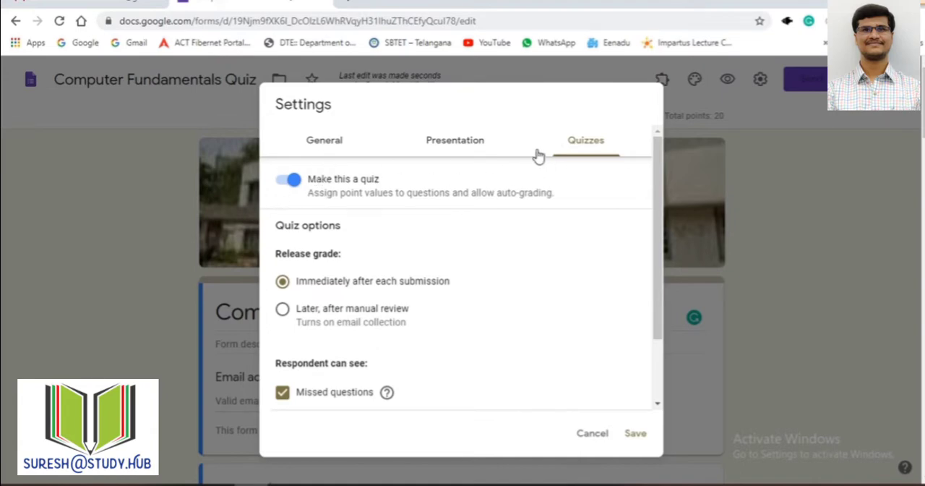
pyautogui.click(610, 431)
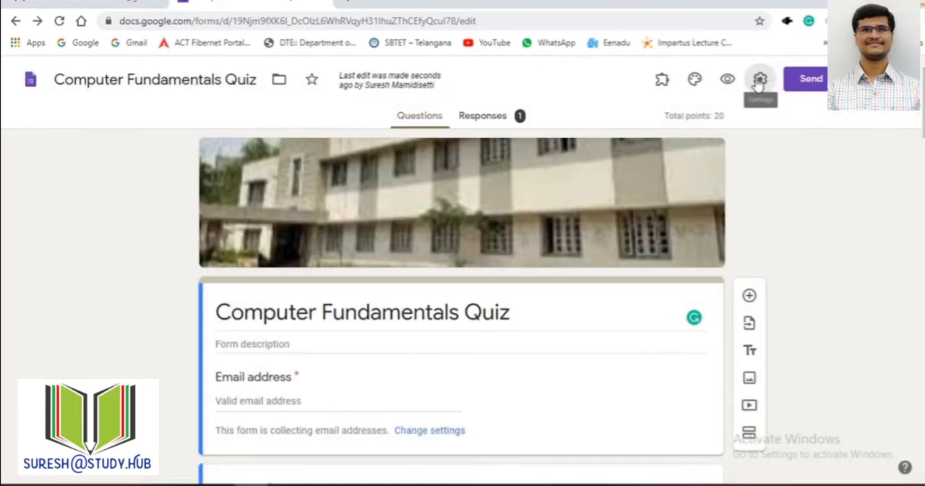
pyautogui.click(759, 78)
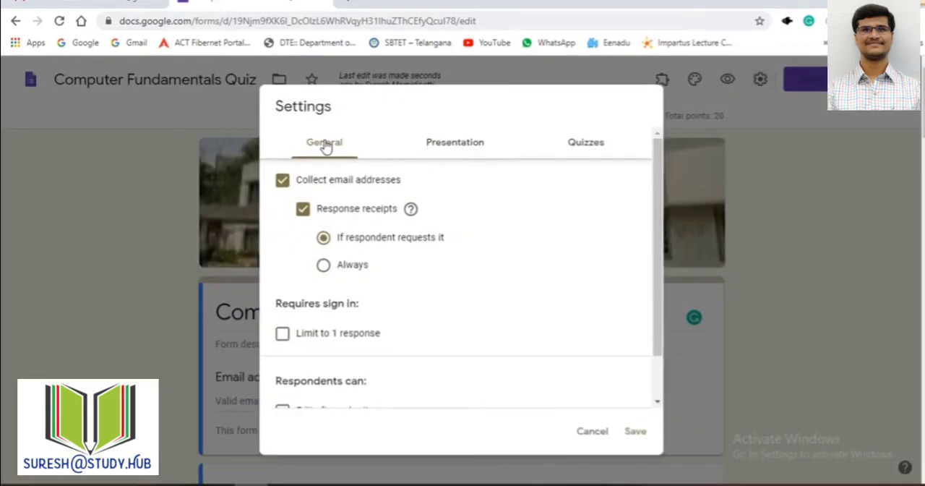
pyautogui.click(440, 148)
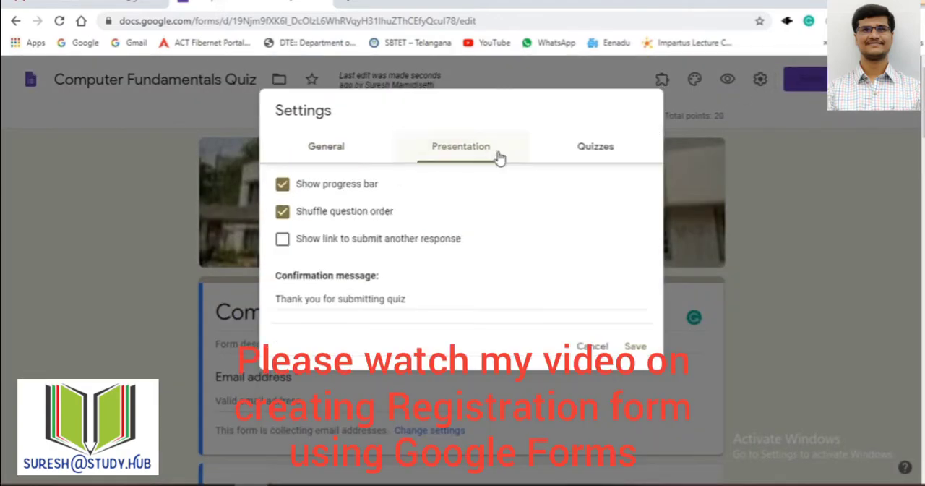
pyautogui.click(592, 150)
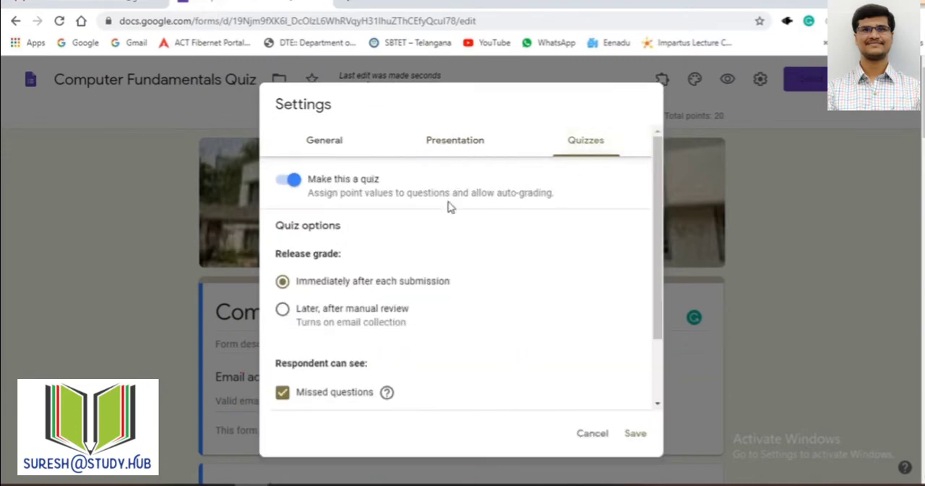
pyautogui.click(592, 434)
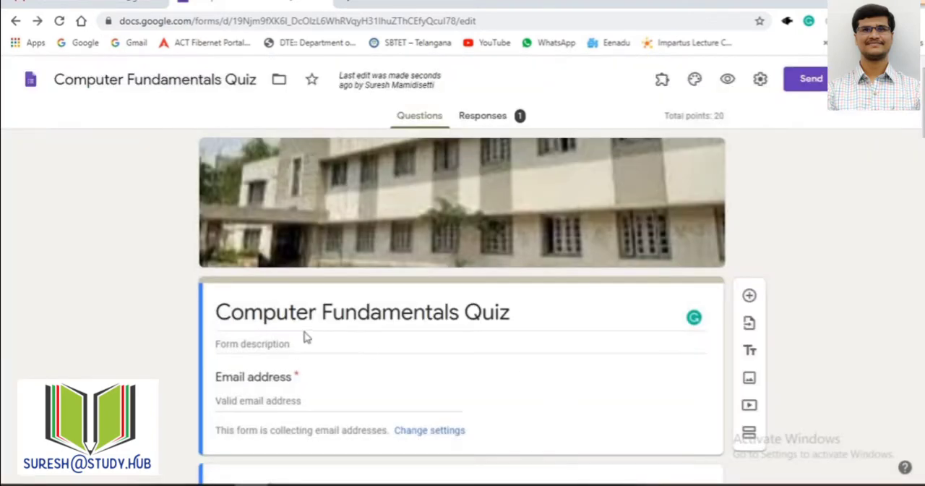
# Step: Look over the form's title and its responses summary, ending back on the questions with the title selected
pyautogui.click(262, 318)
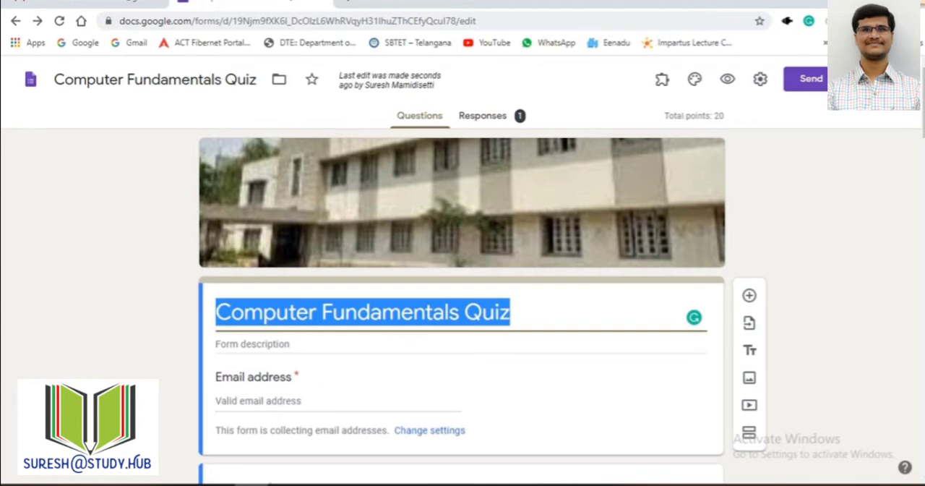
pyautogui.click(497, 126)
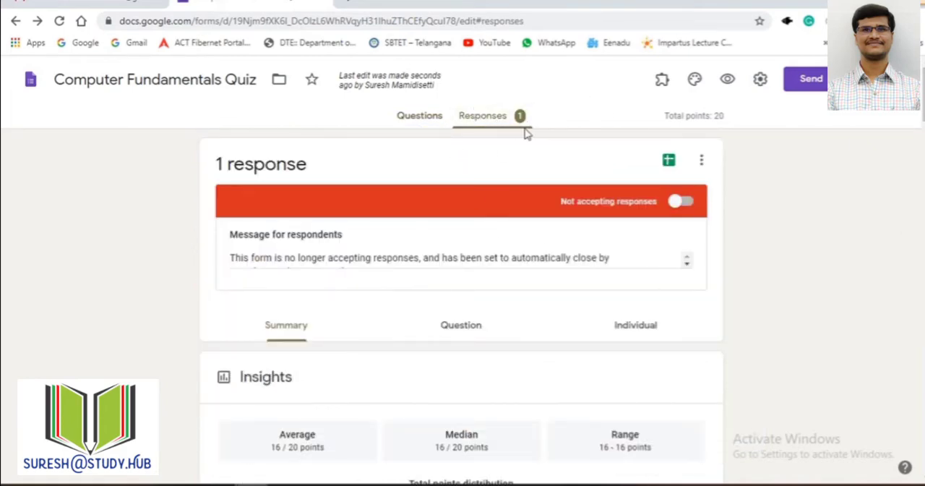
pyautogui.click(411, 117)
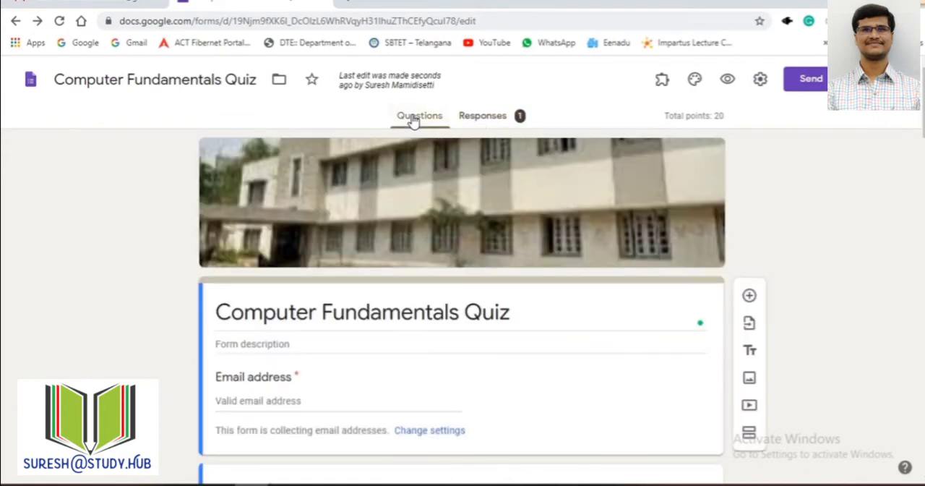
pyautogui.scroll(-3, 508, 308)
pyautogui.tripleClick(371, 179)
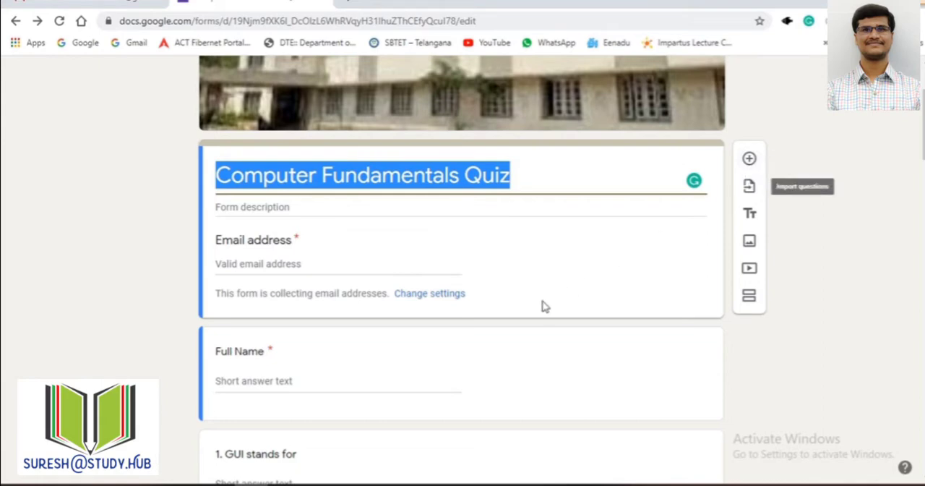
# Step: Select question 1, "GUI stands for", and view the available question types without changing Short answer
pyautogui.scroll(-4, 434, 289)
pyautogui.click(297, 275)
pyautogui.click(223, 209)
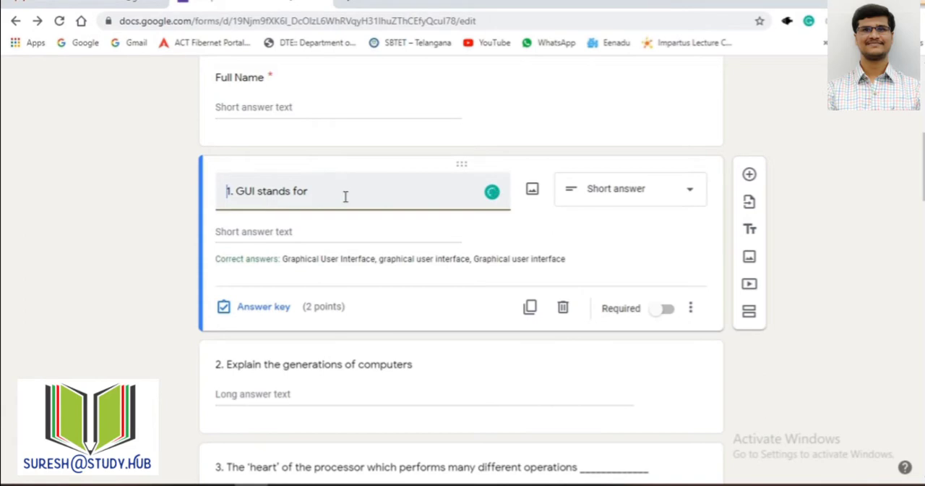
pyautogui.click(652, 202)
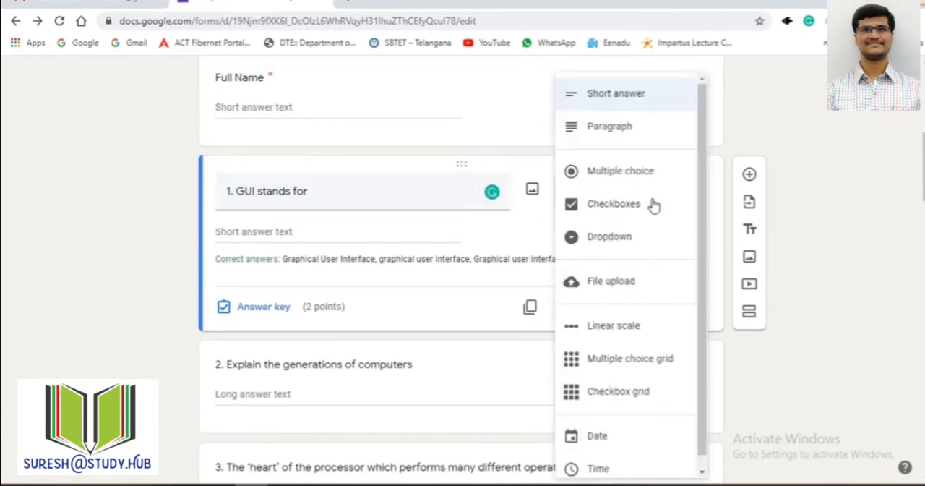
pyautogui.click(830, 173)
# Step: View the quiz grading options in the form settings, cancel, and return to the answer key area of question 1
pyautogui.scroll(6, 730, 188)
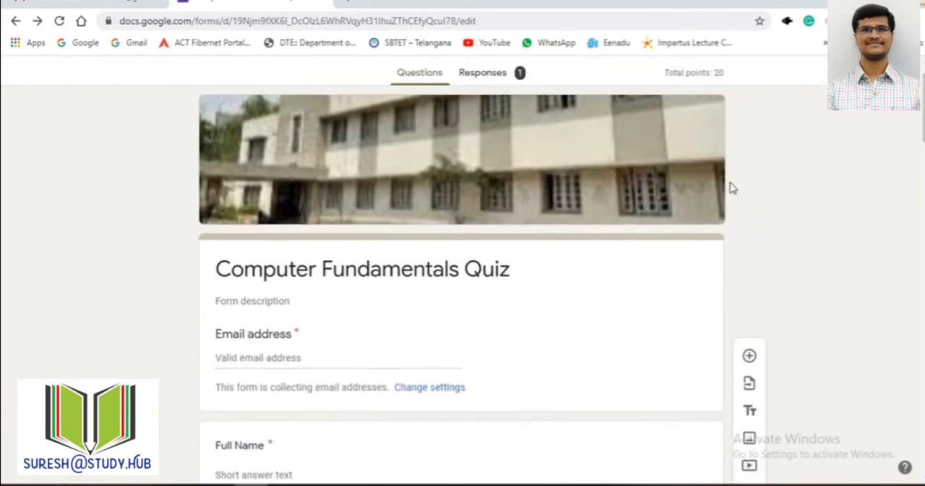
pyautogui.click(759, 80)
pyautogui.click(582, 143)
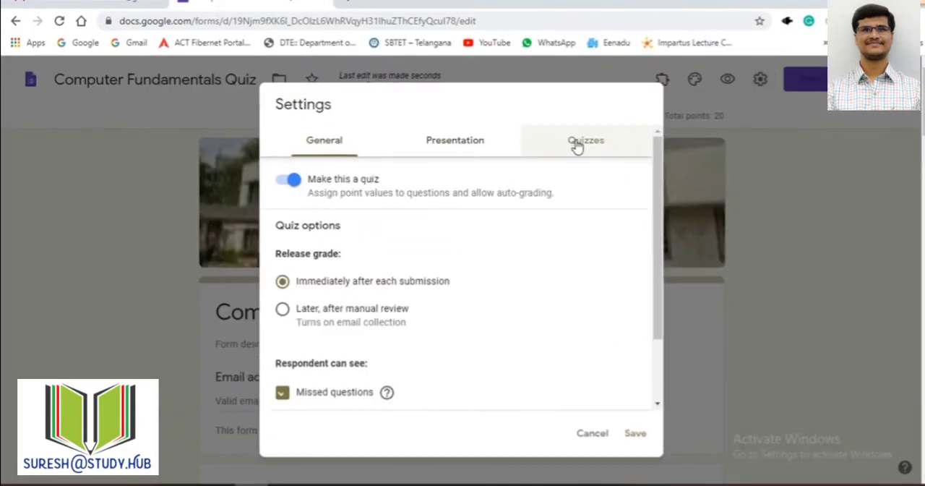
pyautogui.click(592, 433)
pyautogui.scroll(-4, 906, 348)
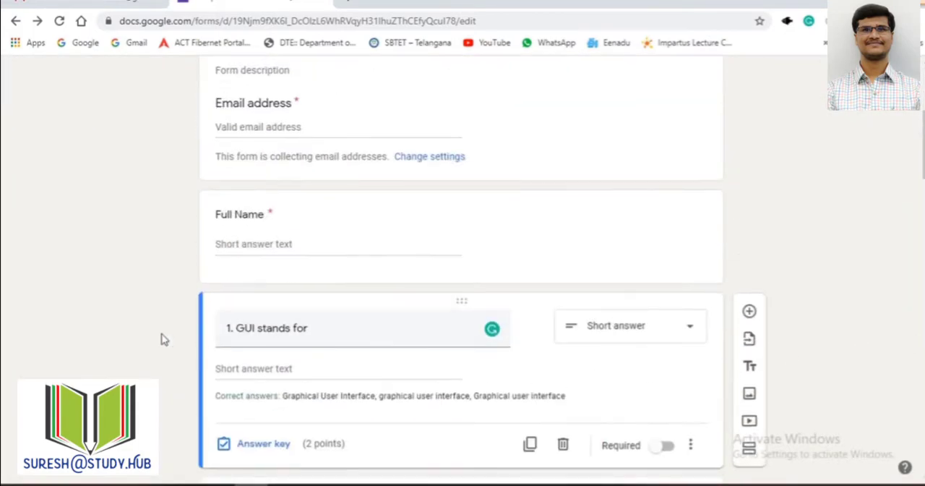
pyautogui.scroll(-2, 335, 320)
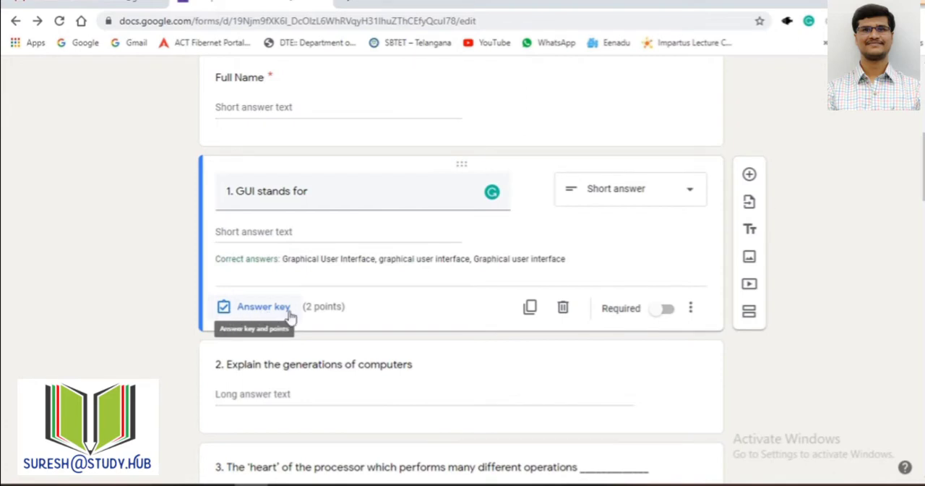
# Step: Check the "Make this a quiz" option in the form settings and cancel without changes
pyautogui.scroll(7, 677, 169)
pyautogui.click(760, 78)
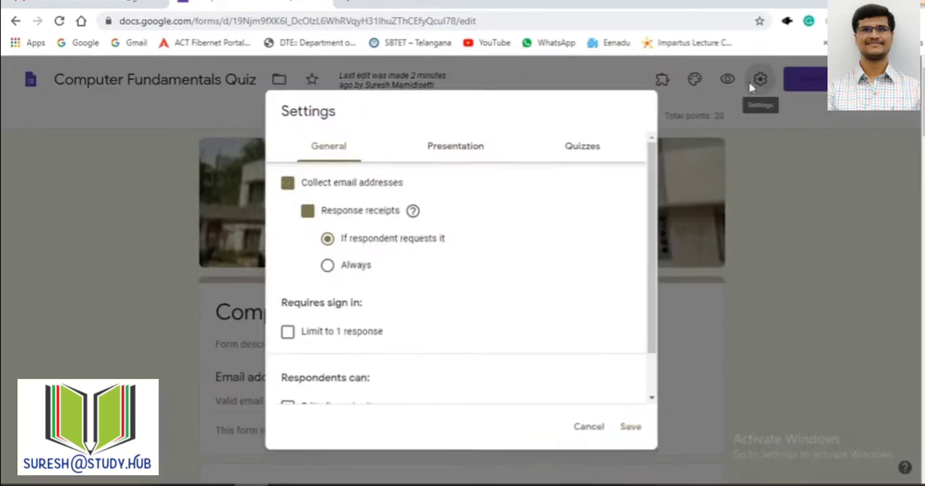
pyautogui.click(578, 148)
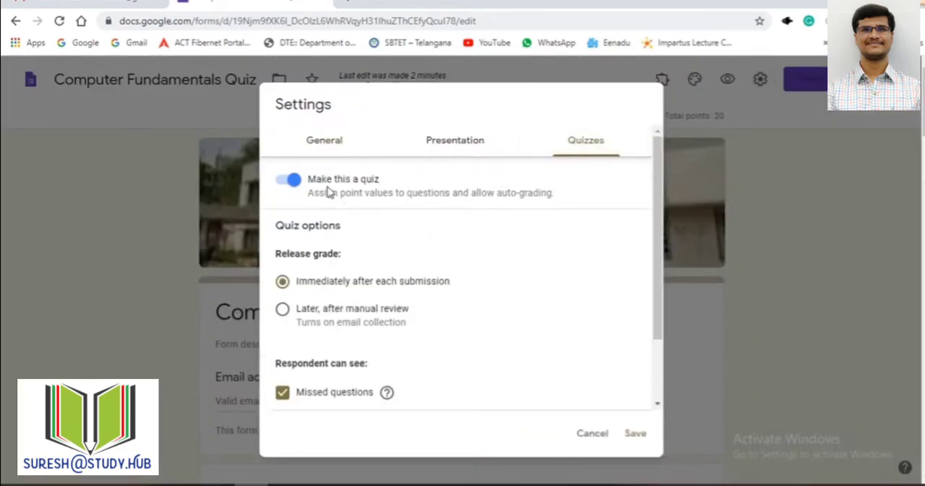
pyautogui.click(592, 432)
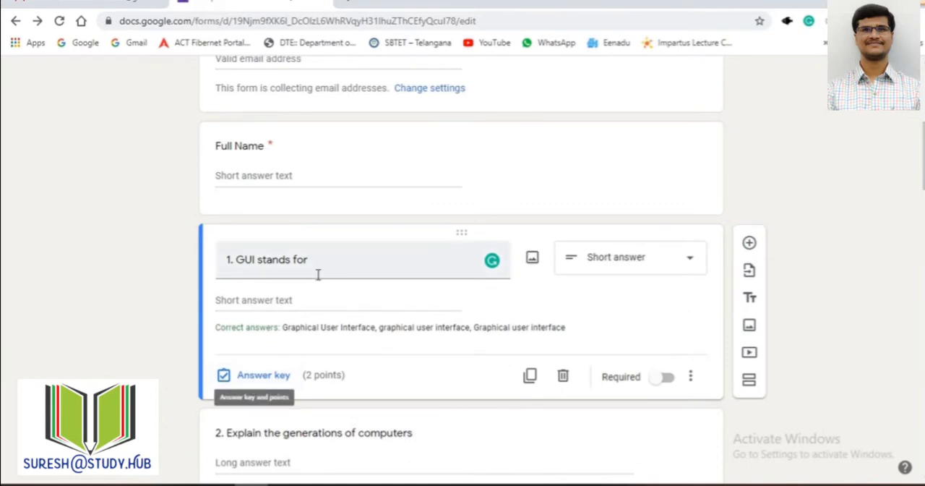
# Step: Examine the answer key of "GUI stands for", including its points and accepted spellings of Graphical User Interface, and close it
pyautogui.moveTo(310, 262); pyautogui.dragTo(244, 271)
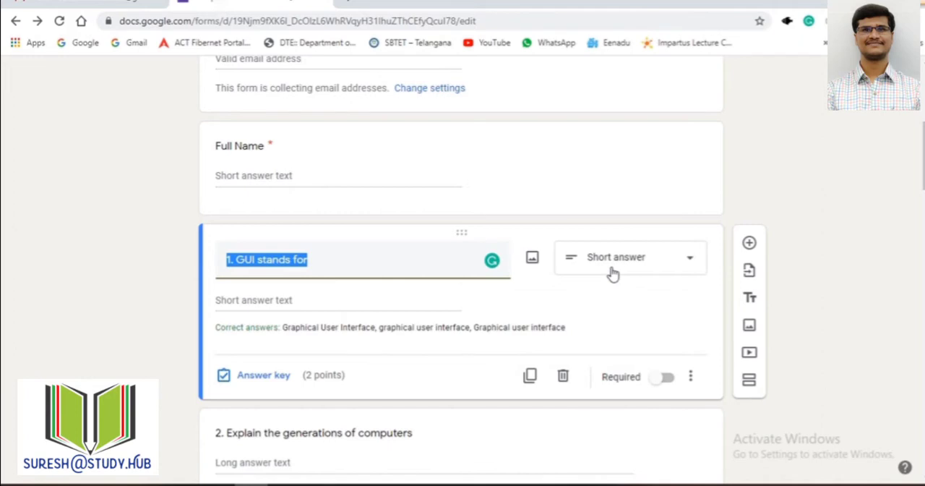
pyautogui.click(266, 379)
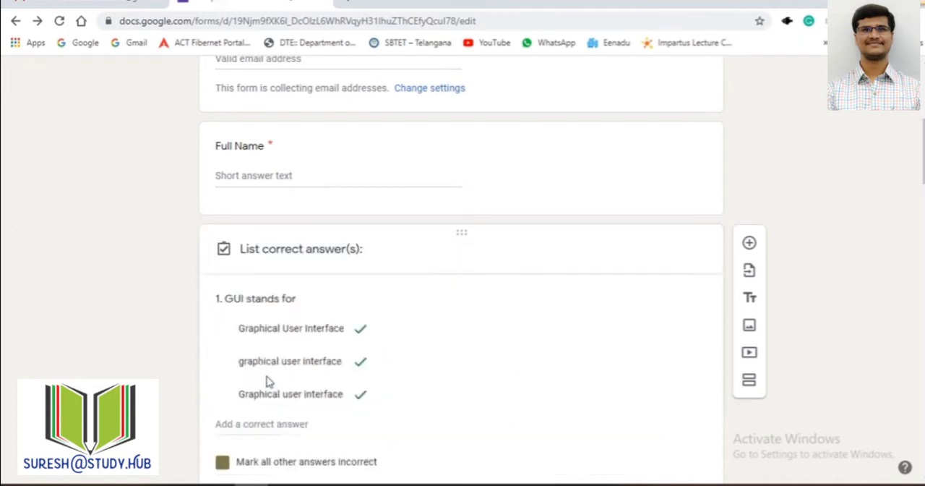
pyautogui.scroll(-1, 313, 308)
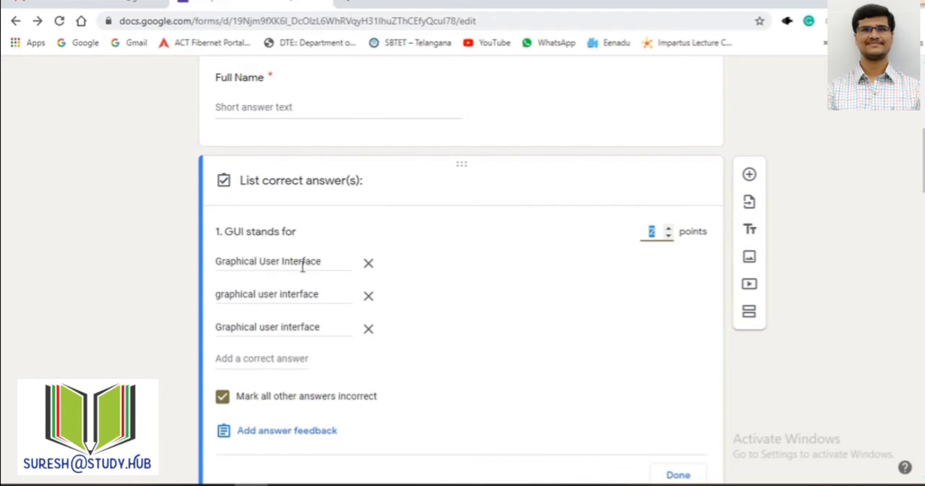
pyautogui.click(243, 265)
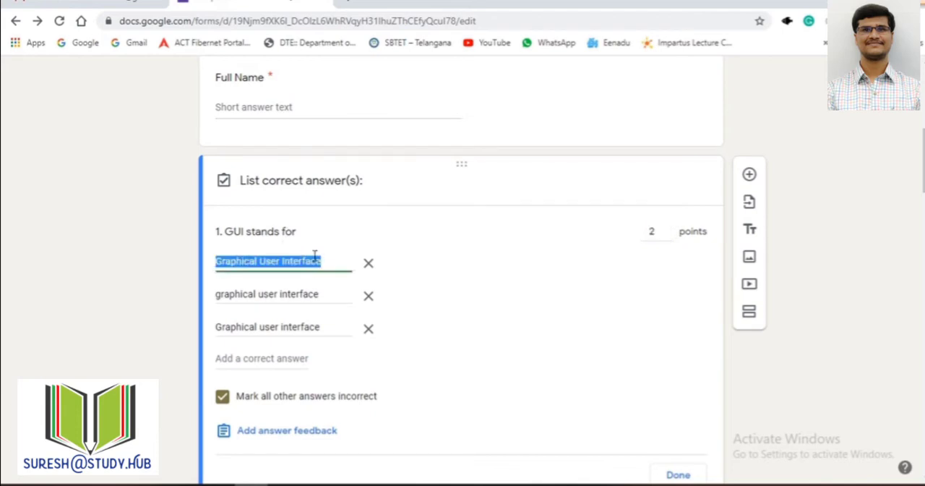
pyautogui.click(219, 297)
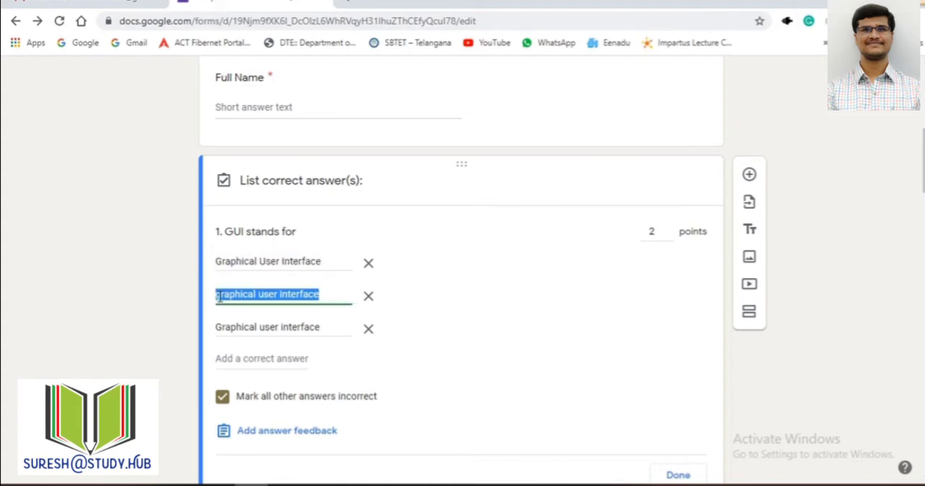
pyautogui.click(221, 300)
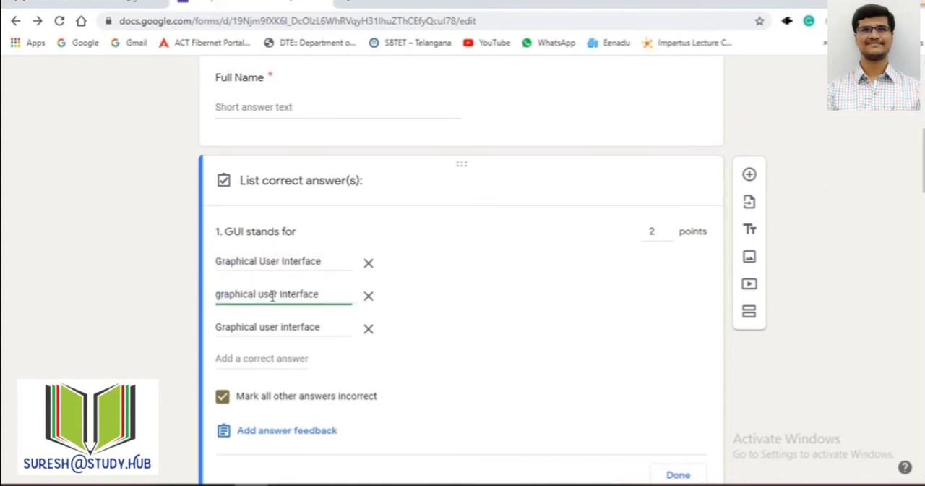
pyautogui.click(220, 330)
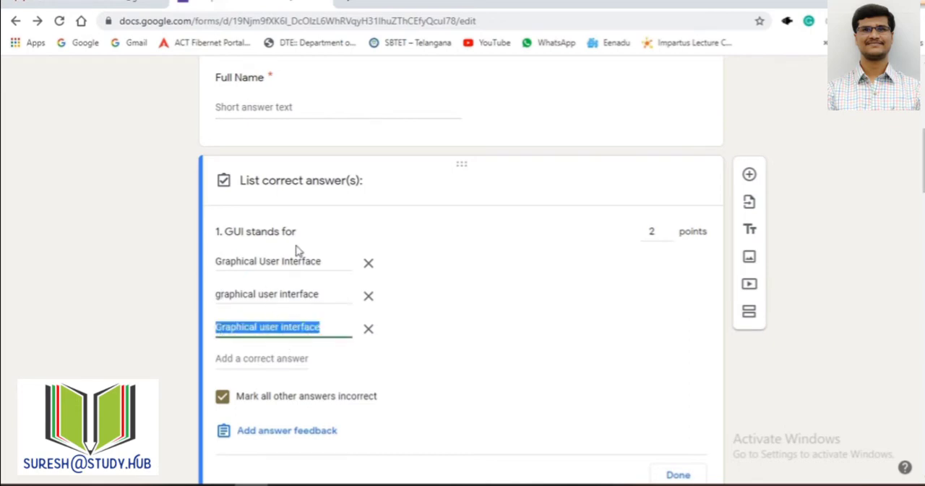
pyautogui.scroll(-2, 336, 335)
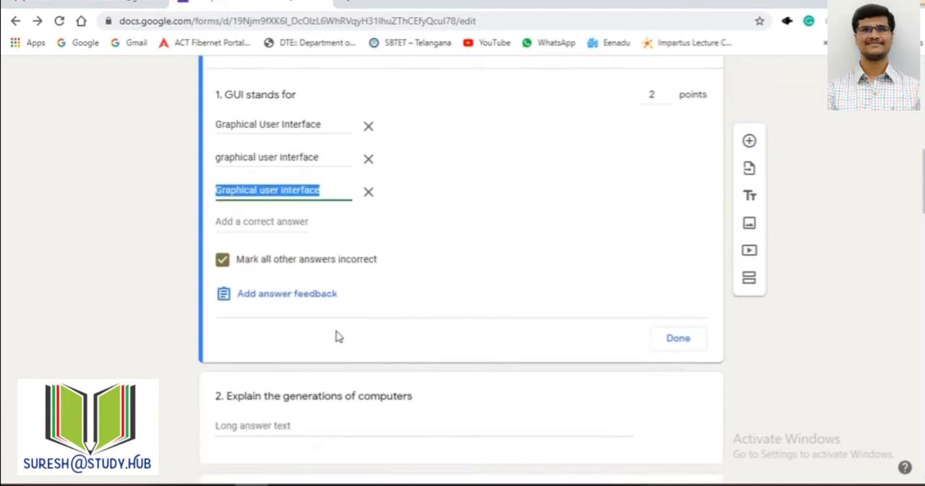
pyautogui.click(679, 338)
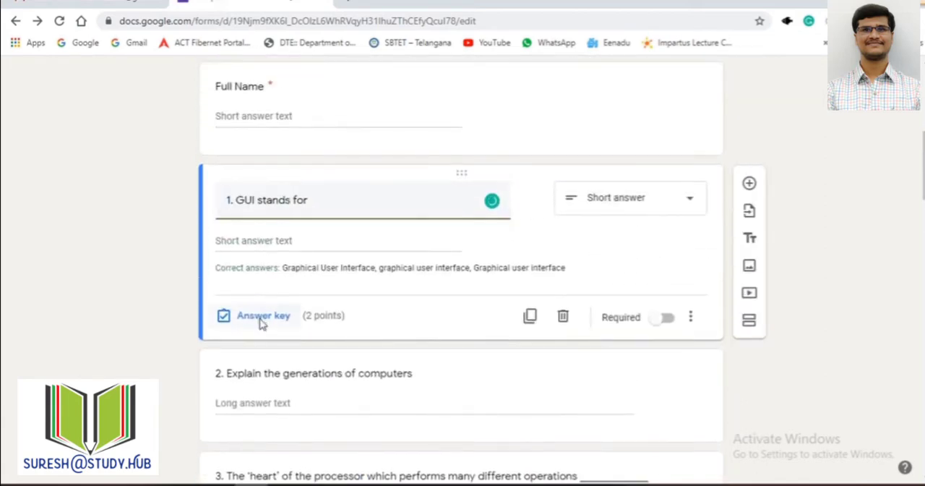
# Step: Open the answer key of question 1, view its answer feedback entry, cancel it, and close the answer key
pyautogui.click(260, 318)
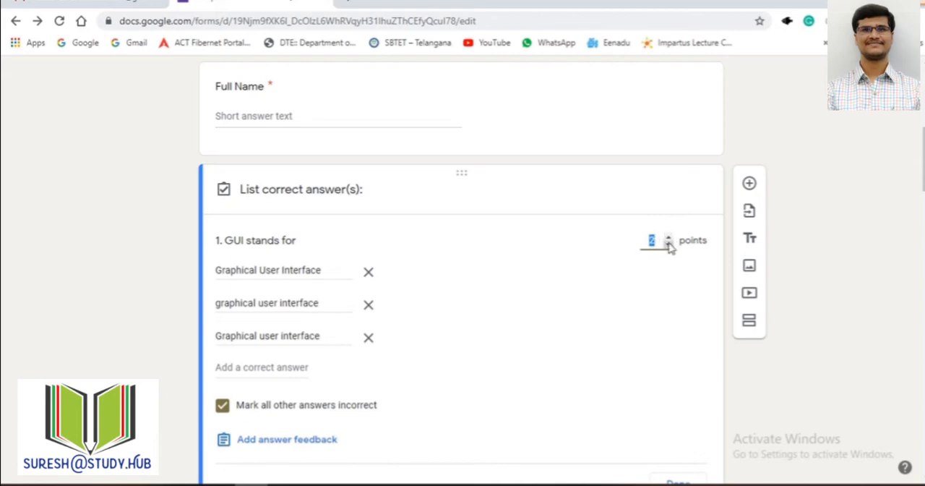
pyautogui.scroll(-3, 384, 318)
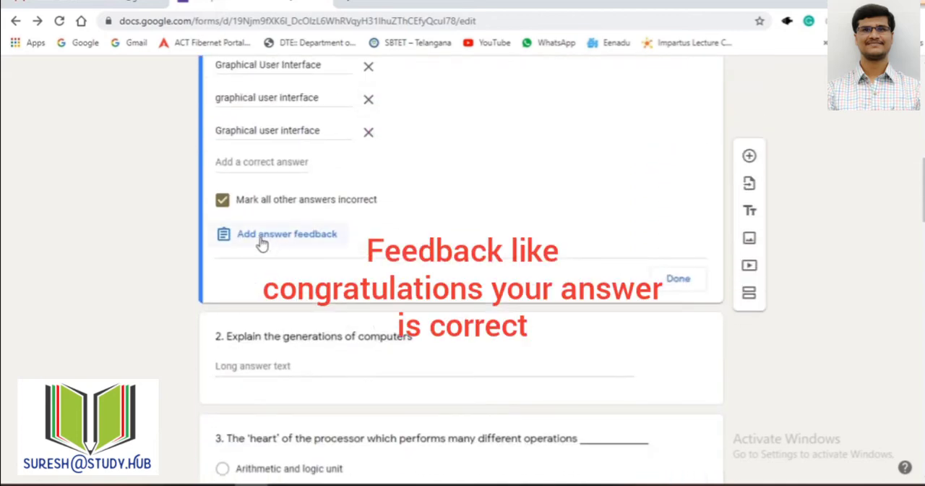
pyautogui.click(289, 238)
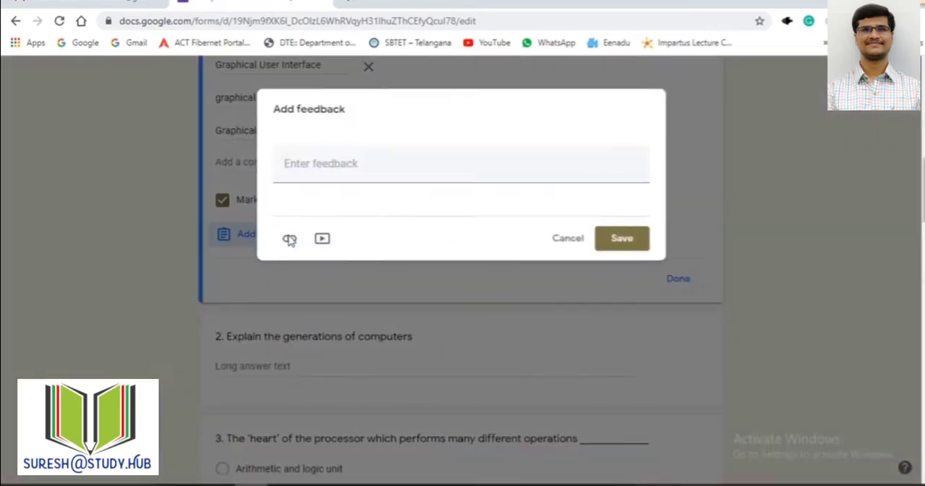
pyautogui.click(568, 238)
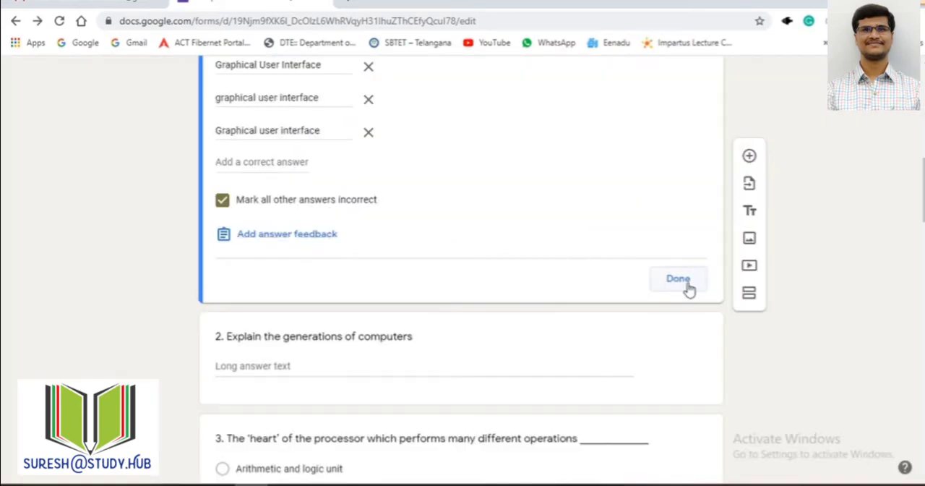
pyautogui.click(686, 284)
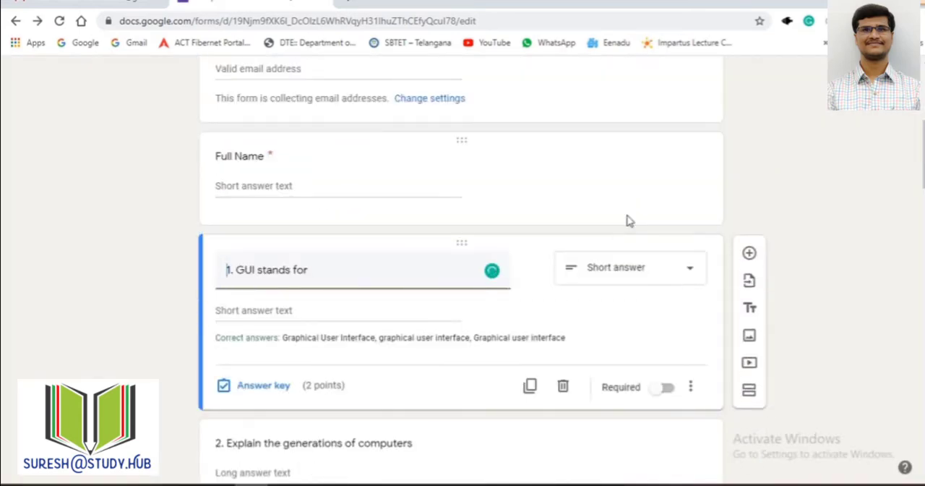
pyautogui.scroll(3, 366, 289)
pyautogui.scroll(-3, 404, 346)
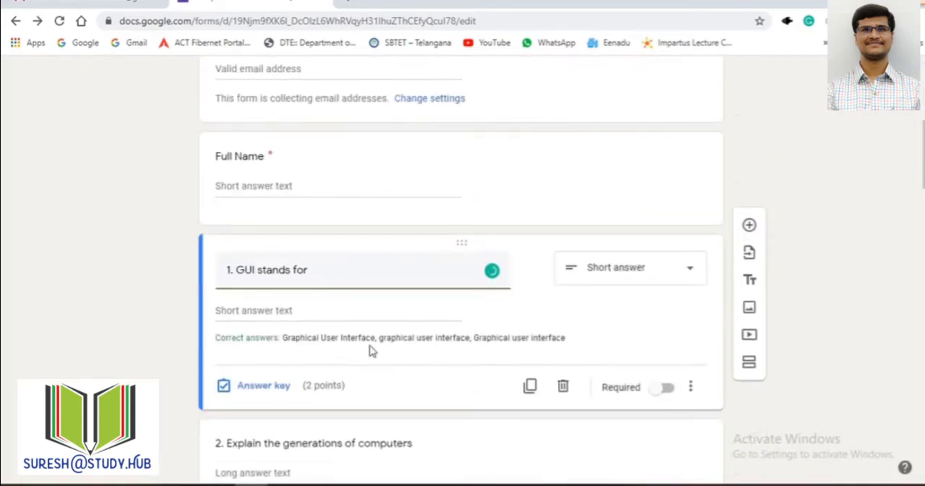
# Step: Select question 2, "Explain the generations of computers", keep its Paragraph type, and check the points in its answer key
pyautogui.scroll(-4, 334, 246)
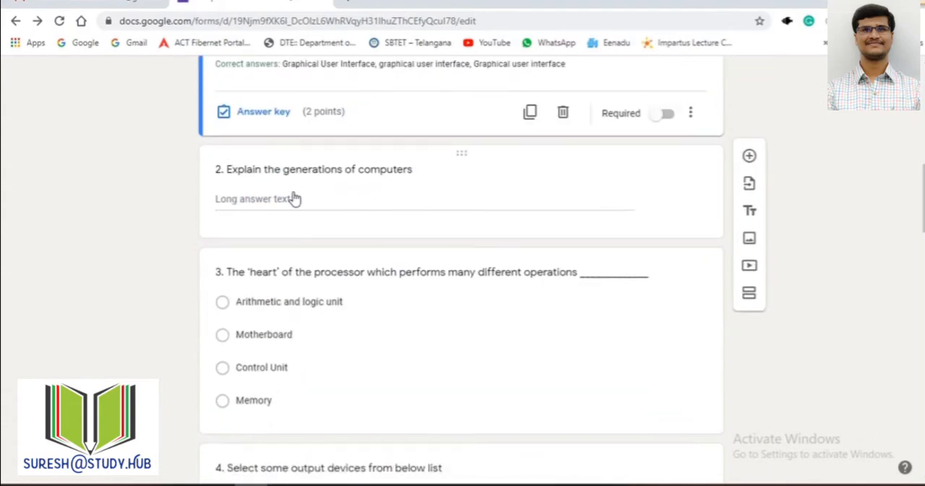
pyautogui.click(294, 199)
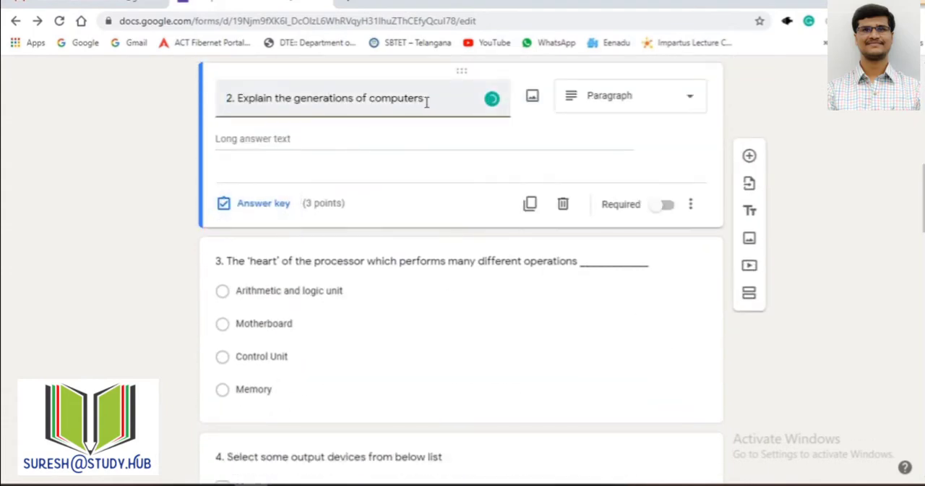
pyautogui.click(615, 97)
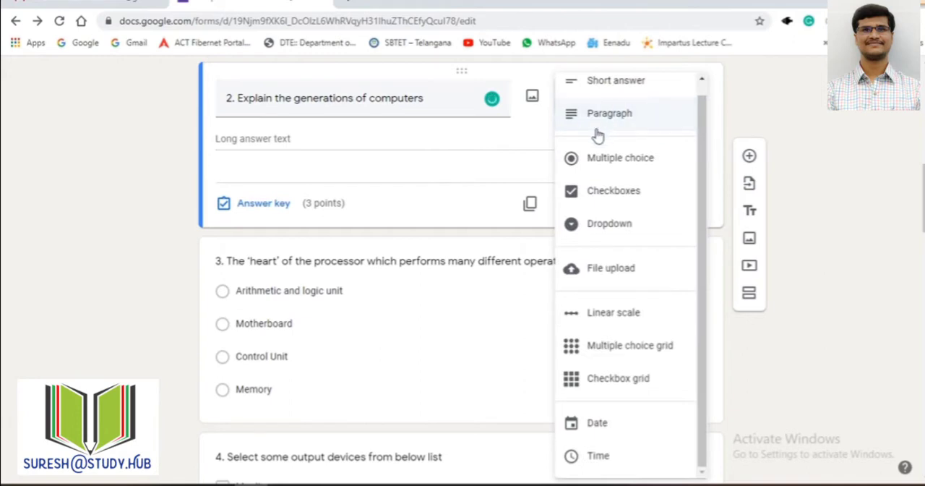
pyautogui.click(590, 127)
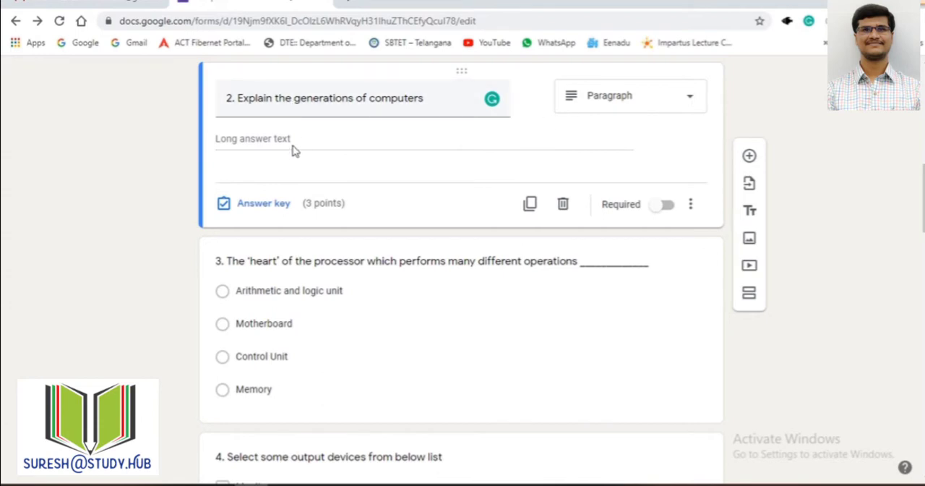
pyautogui.click(282, 205)
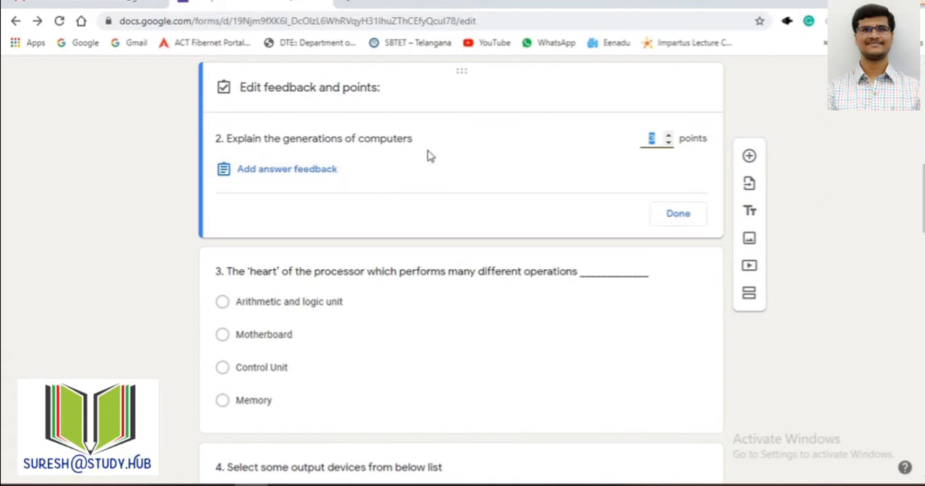
pyautogui.click(688, 223)
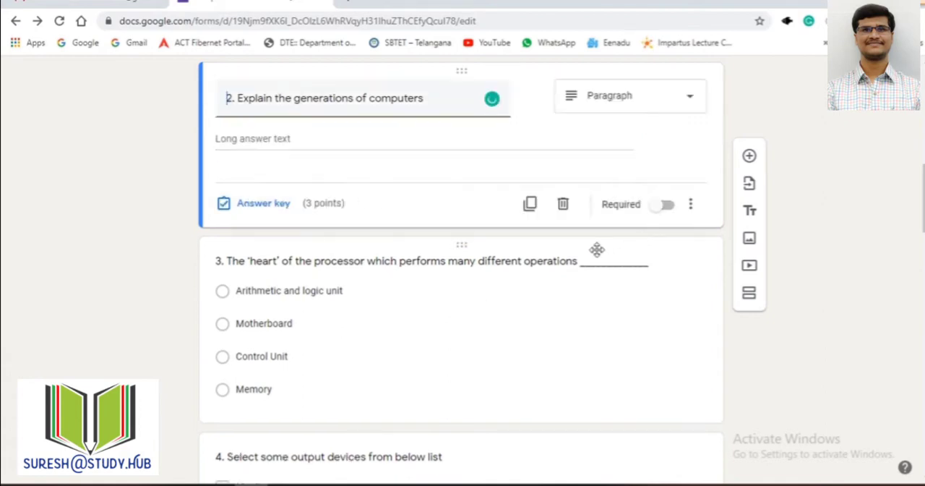
# Step: View the available question types for question 2 again and leave it as Paragraph
pyautogui.scroll(-1, 595, 250)
pyautogui.scroll(4, 688, 268)
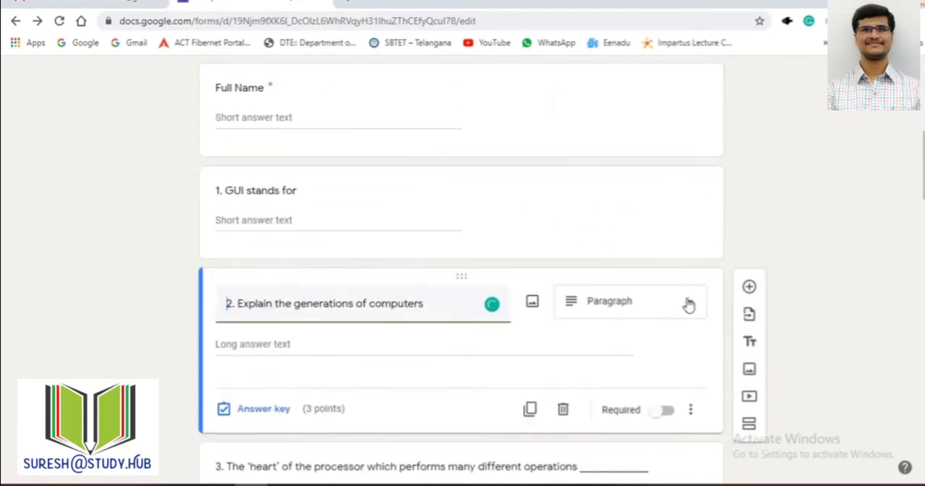
pyautogui.click(687, 303)
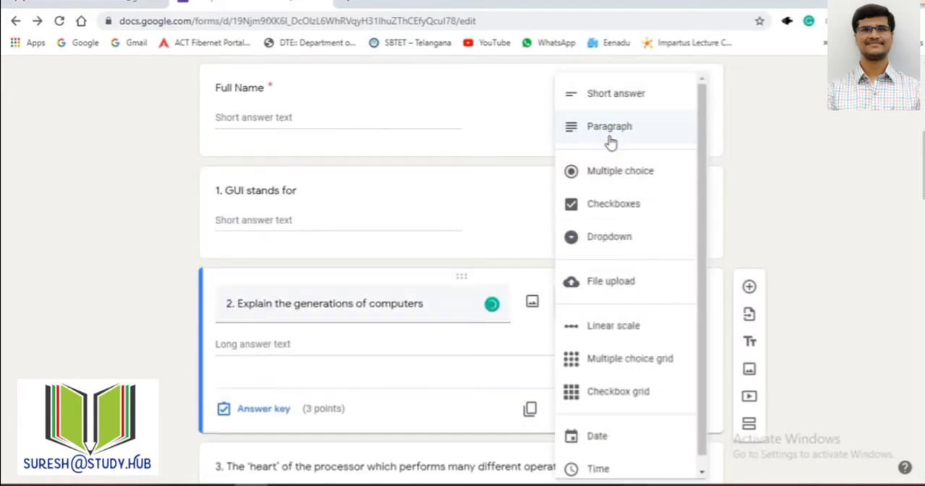
pyautogui.click(778, 181)
# Step: Select question 3, about the 'heart' of the processor, and view its question type and answer options
pyautogui.scroll(-5, 547, 279)
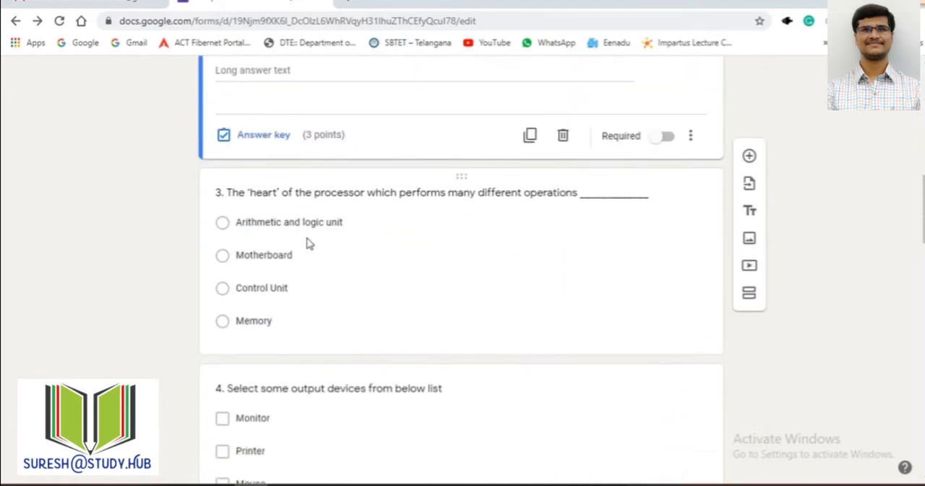
pyautogui.click(341, 210)
pyautogui.scroll(1, 379, 202)
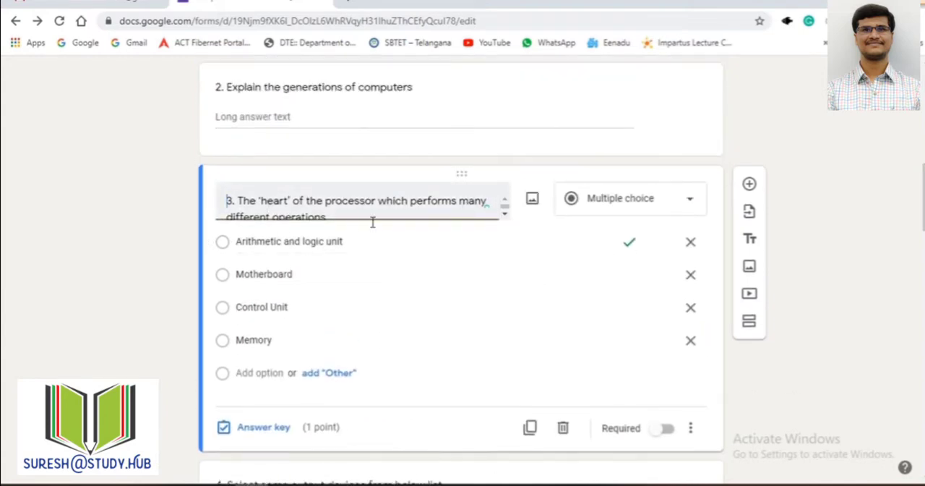
pyautogui.click(652, 210)
pyautogui.scroll(-1, 267, 299)
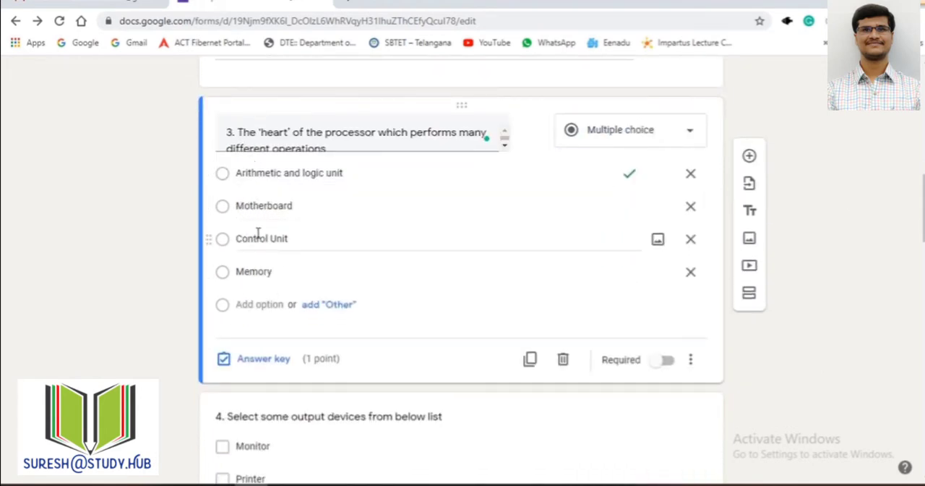
# Step: Add a fifth answer option to question 3 and remove it again
pyautogui.click(255, 305)
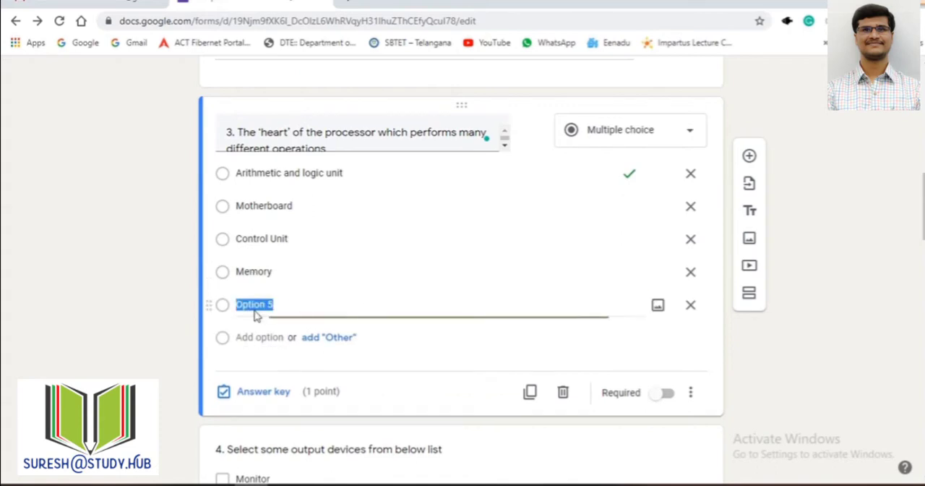
pyautogui.click(690, 304)
# Step: Review question 3's wording, options and Multiple choice type, and check the correct answer and points in its answer key
pyautogui.tripleClick(329, 140)
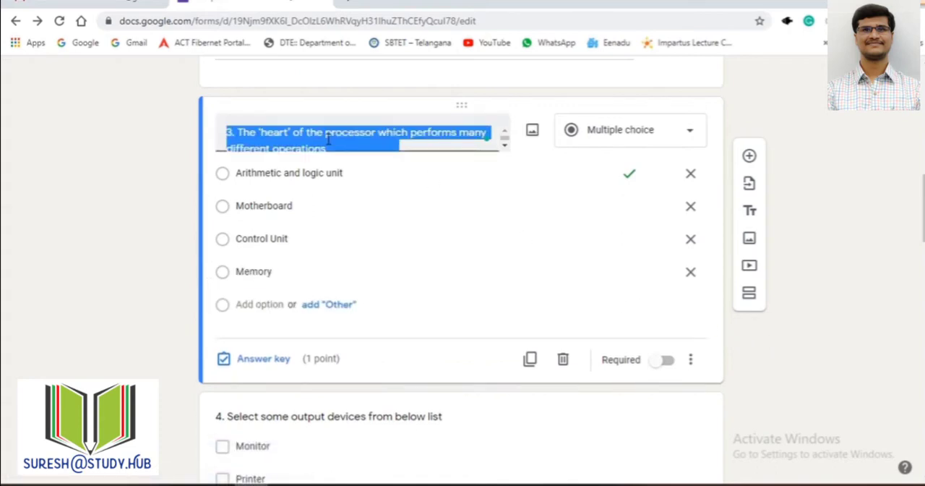
pyautogui.tripleClick(286, 172)
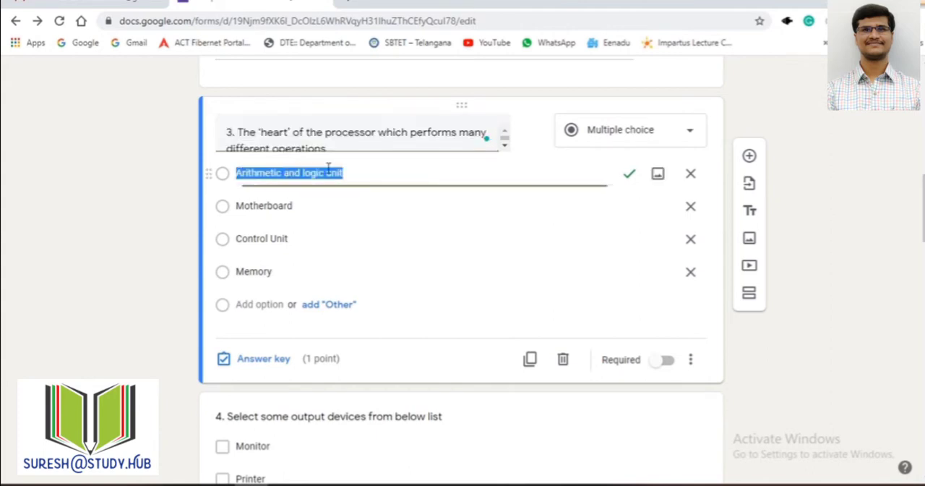
pyautogui.click(624, 136)
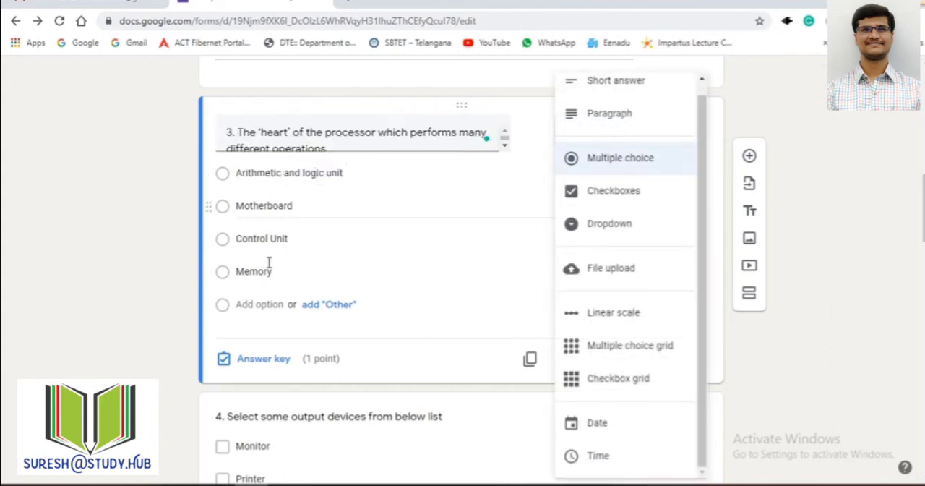
pyautogui.click(277, 176)
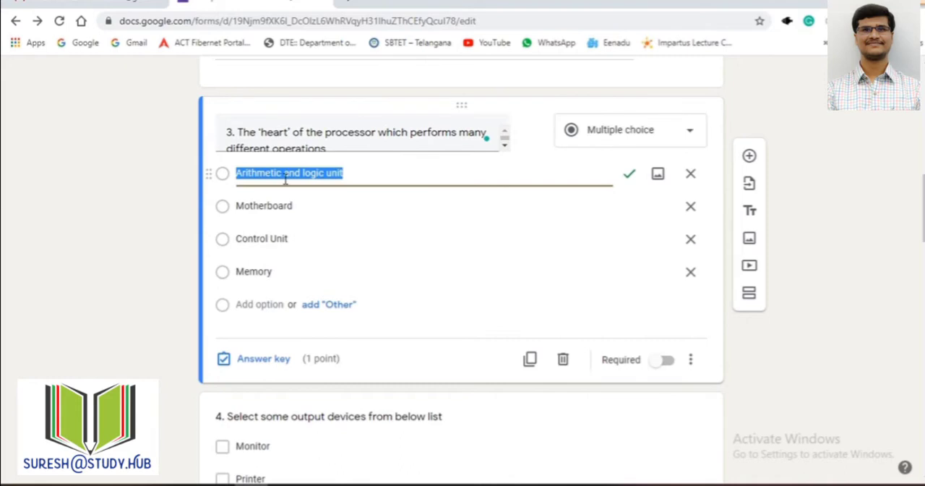
pyautogui.doubleClick(268, 206)
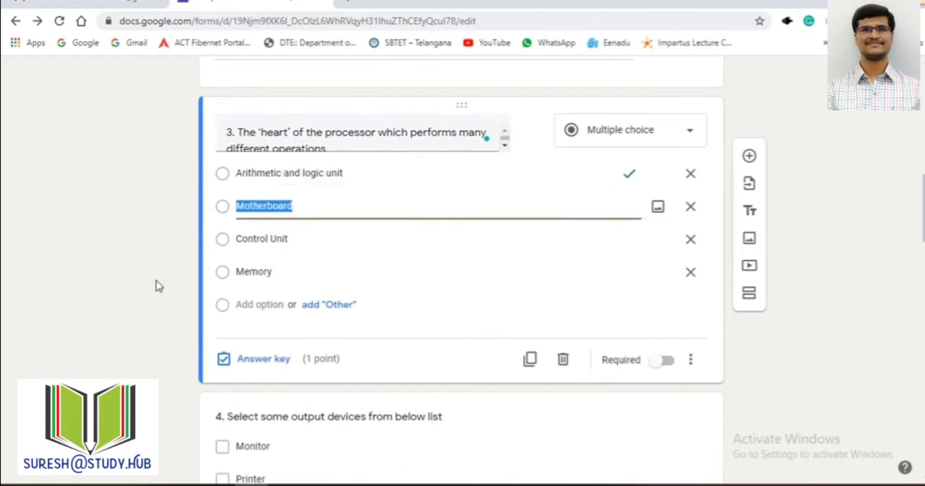
pyautogui.click(249, 323)
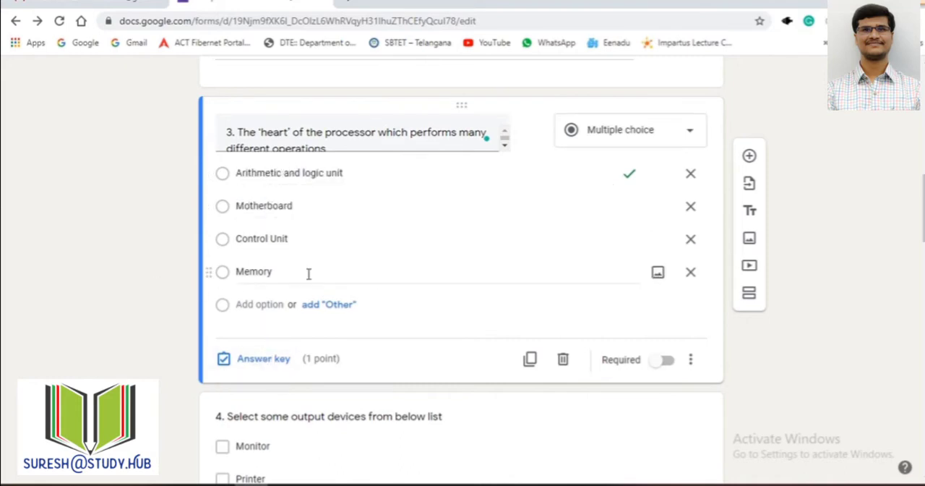
pyautogui.click(264, 360)
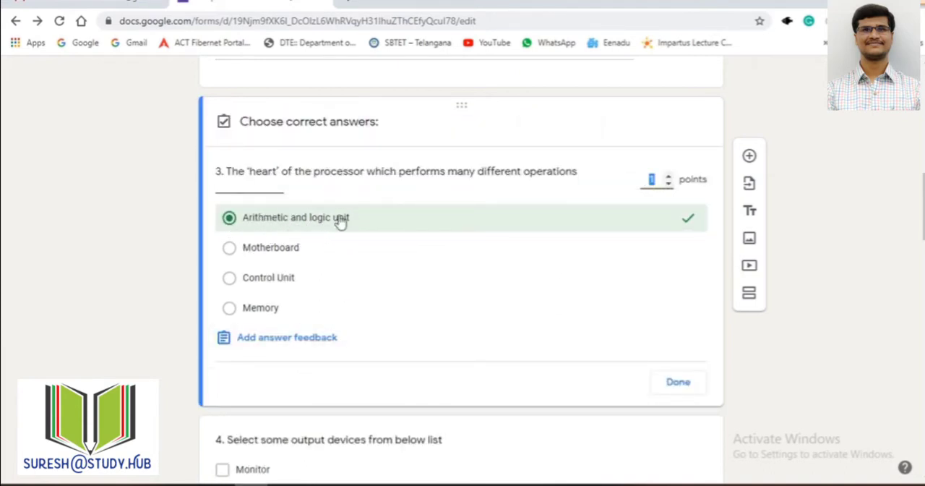
pyautogui.click(684, 382)
# Step: Select question 4, "Select some output devices from below list", and keep Checkboxes as its question type
pyautogui.scroll(-2, 656, 327)
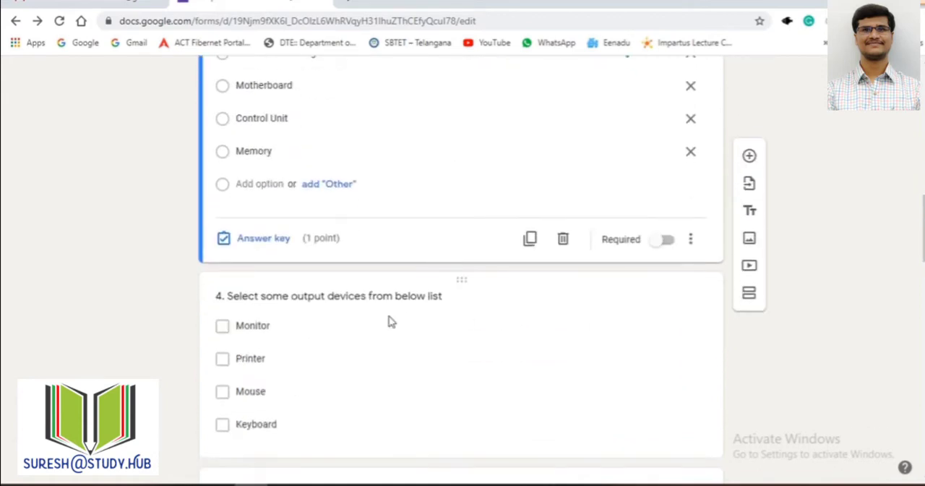
pyautogui.click(390, 321)
pyautogui.click(658, 210)
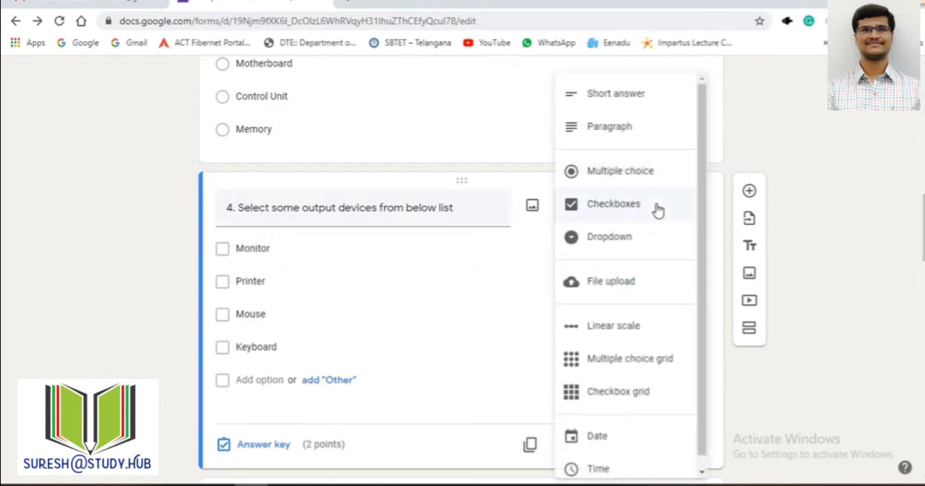
pyautogui.click(630, 203)
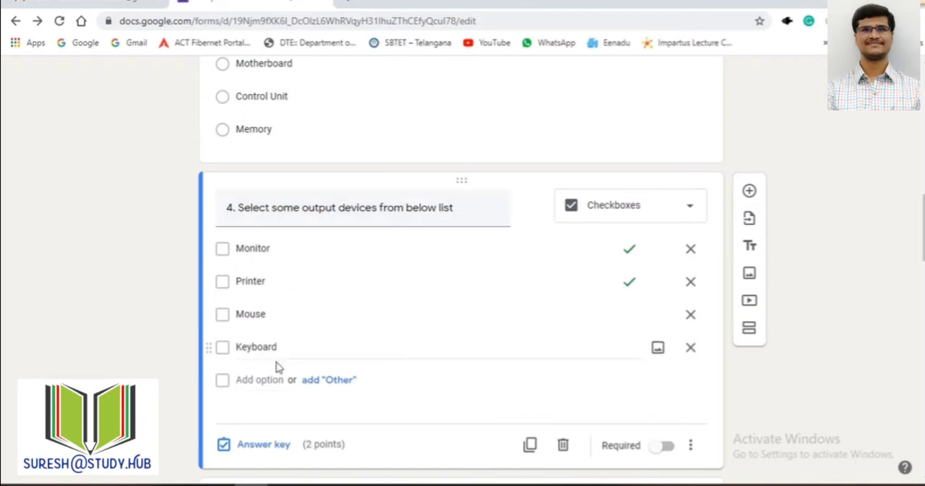
# Step: Check the correct answers and points in question 4's answer key, and view the question types without changing Checkboxes
pyautogui.click(273, 444)
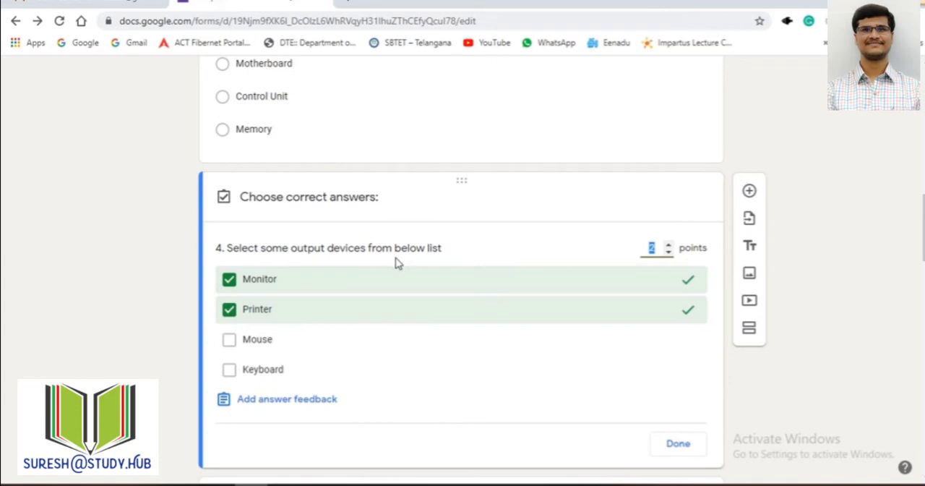
pyautogui.click(678, 444)
pyautogui.click(631, 208)
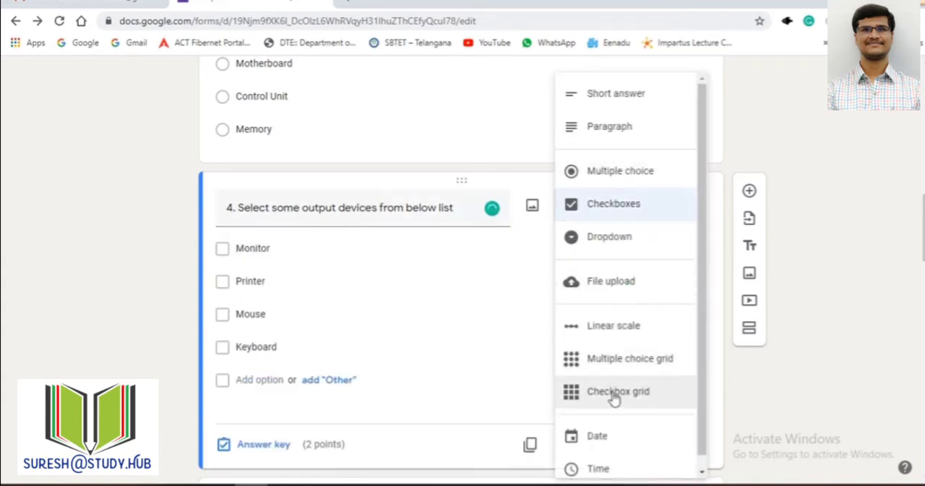
pyautogui.click(830, 365)
# Step: Select question 5, "Vacuum tubes are used in which generation of computers", and examine its Dropdown type and options
pyautogui.scroll(-4, 386, 252)
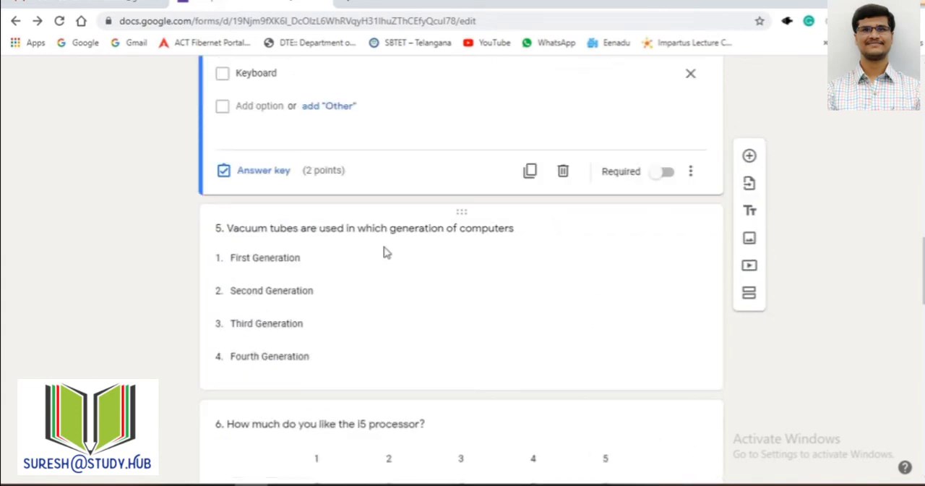
pyautogui.click(385, 246)
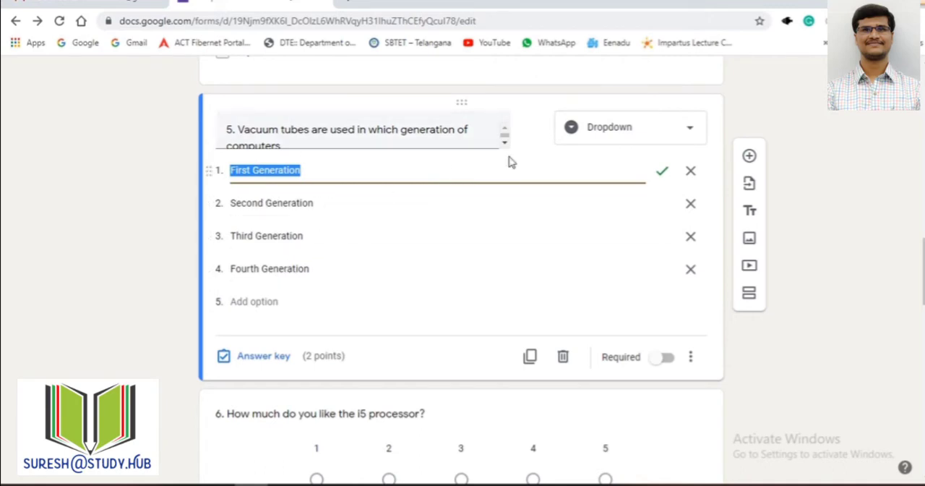
pyautogui.click(814, 326)
# Step: Return to question 4 and examine its checkbox options and the Required setting without changing them
pyautogui.scroll(3, 802, 322)
pyautogui.click(421, 235)
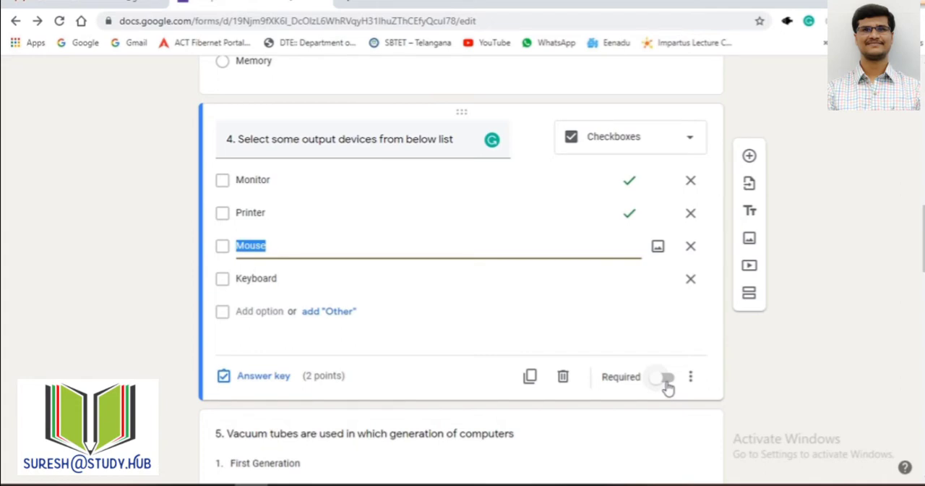
pyautogui.click(761, 379)
# Step: Select question 5 again and open its answer key to check the correct answer and points
pyautogui.scroll(-2, 601, 378)
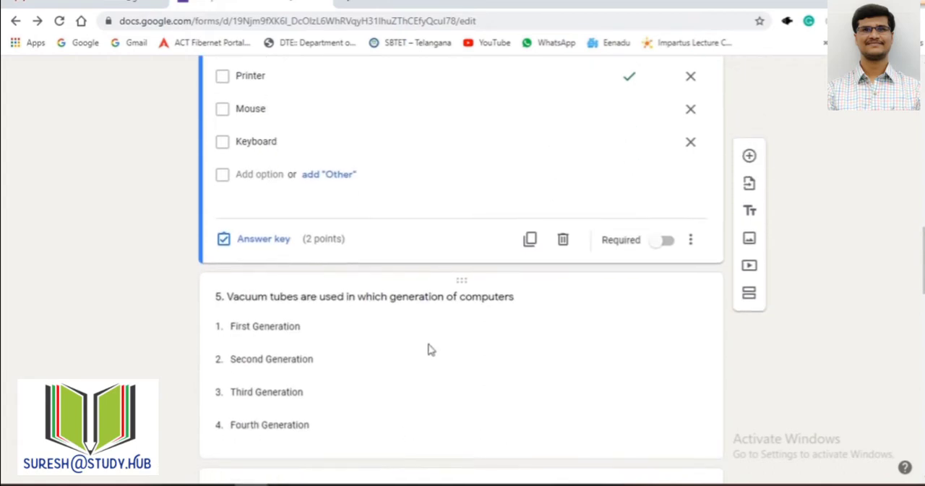
pyautogui.click(428, 336)
pyautogui.scroll(-1, 535, 344)
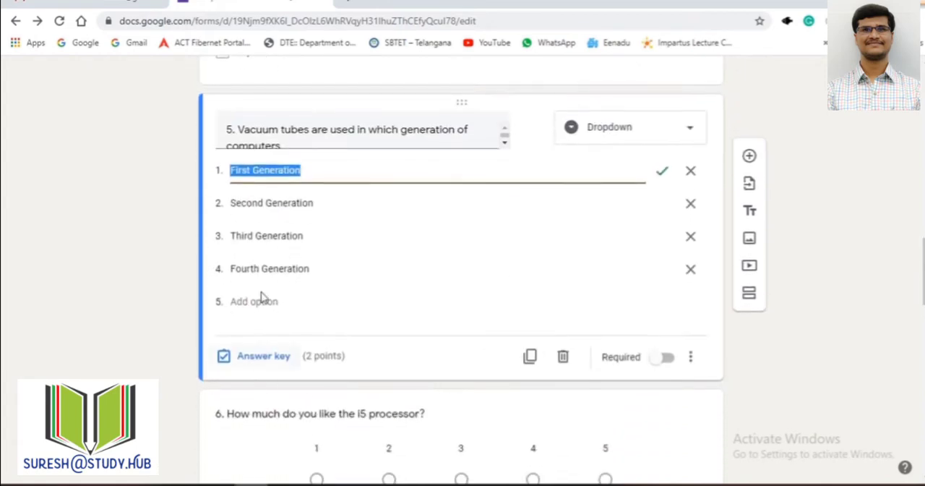
pyautogui.click(279, 363)
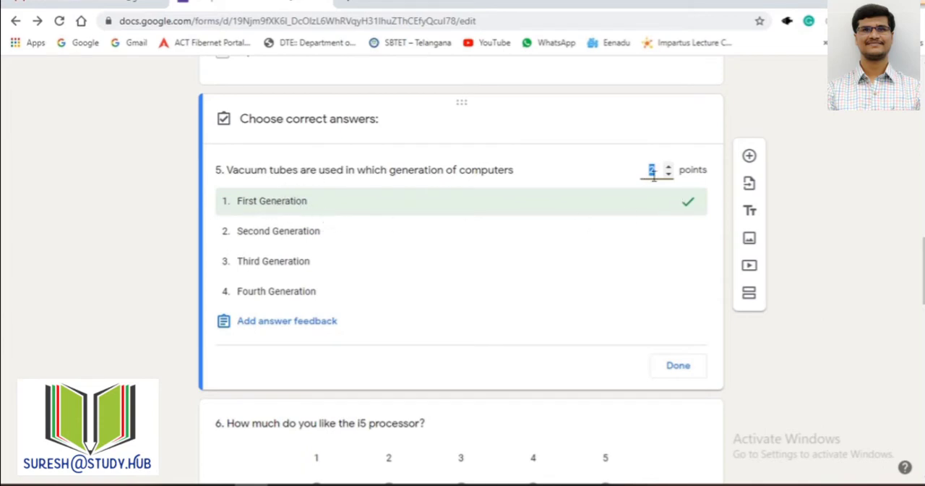
# Step: Close question 5's answer key and examine question 3's extra settings, including Shuffle option order, without changing them
pyautogui.click(678, 367)
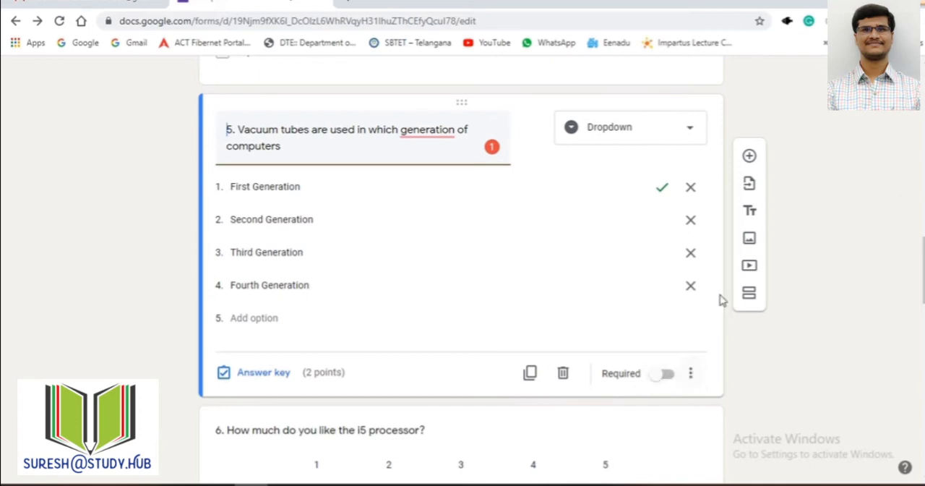
pyautogui.scroll(10, 720, 300)
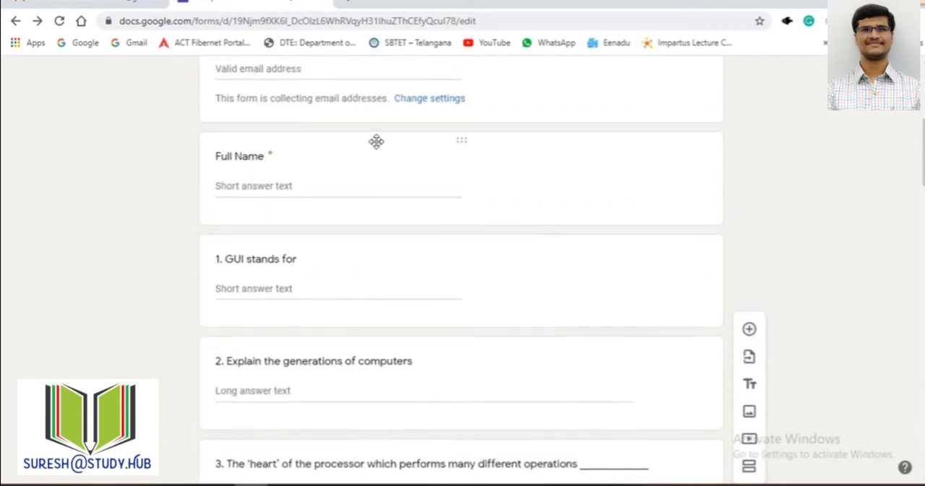
pyautogui.scroll(-3, 424, 342)
pyautogui.click(357, 337)
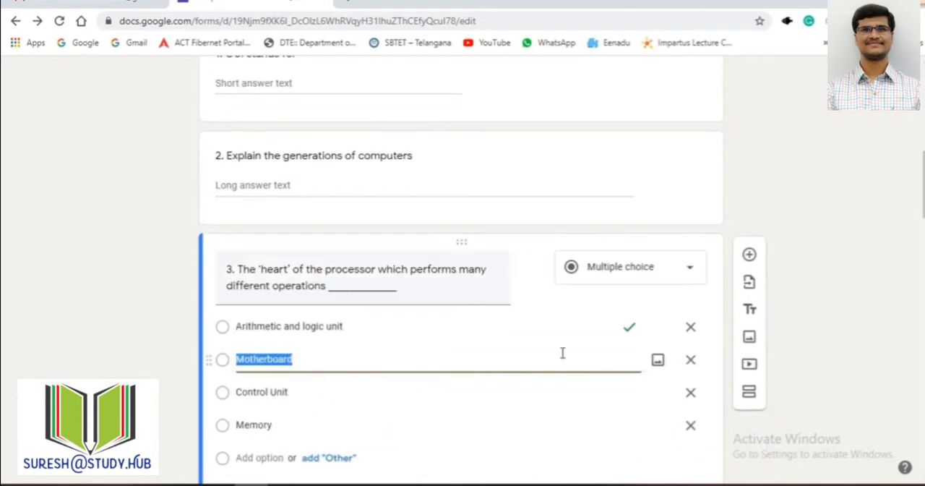
pyautogui.scroll(-3, 619, 352)
pyautogui.click(692, 310)
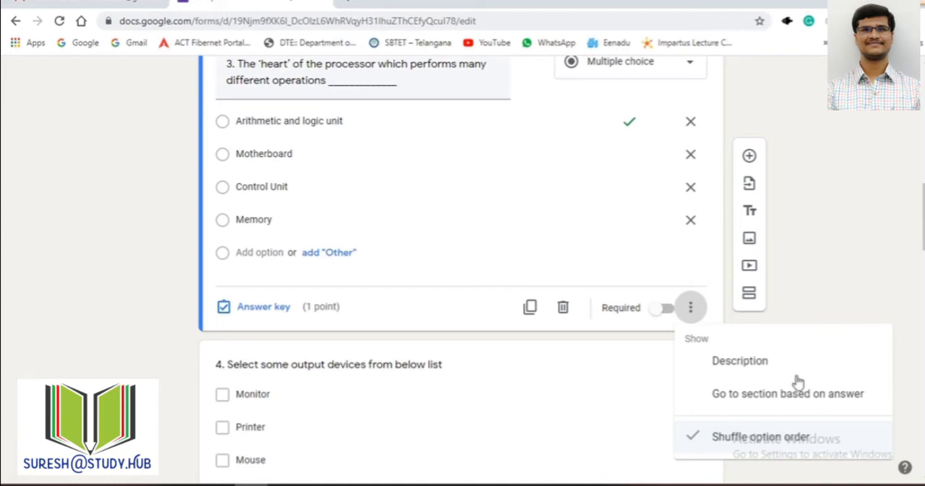
pyautogui.click(818, 320)
# Step: Select question 4 and examine its extra settings for description, response validation and option shuffling without changing them
pyautogui.scroll(-3, 477, 380)
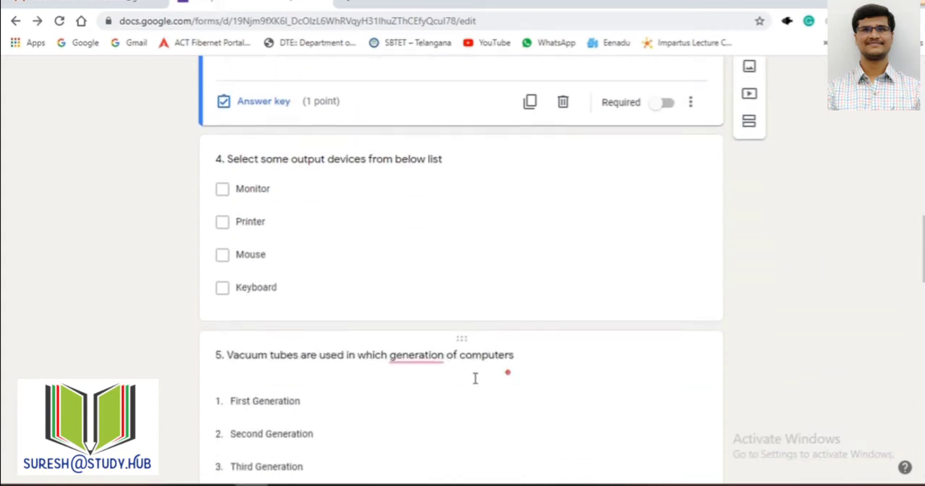
pyautogui.click(326, 277)
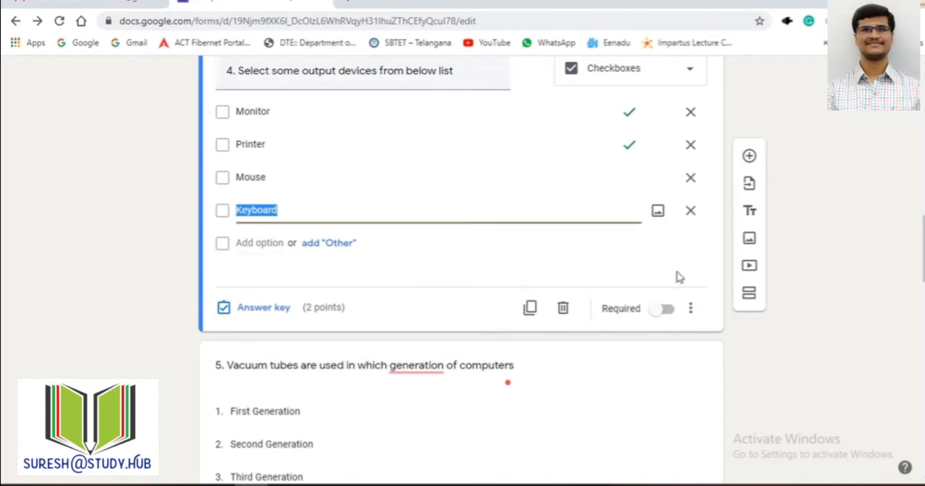
pyautogui.click(690, 308)
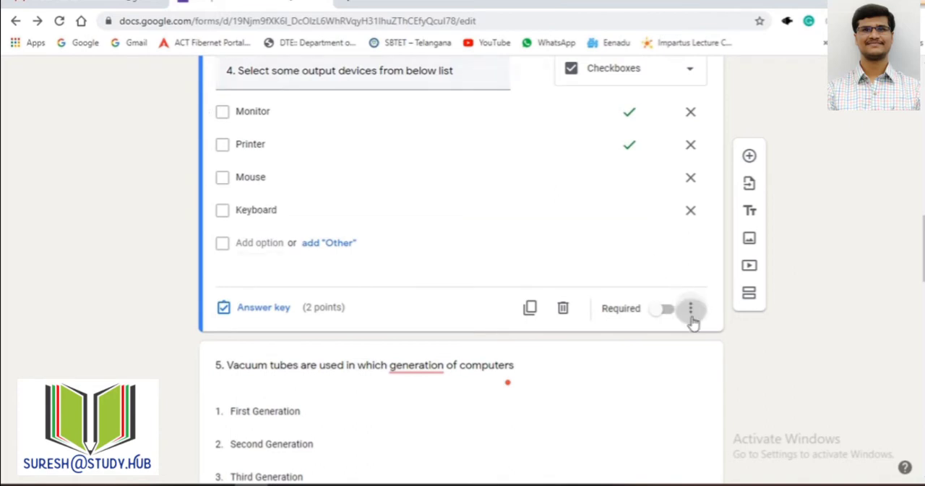
pyautogui.click(831, 284)
pyautogui.click(691, 308)
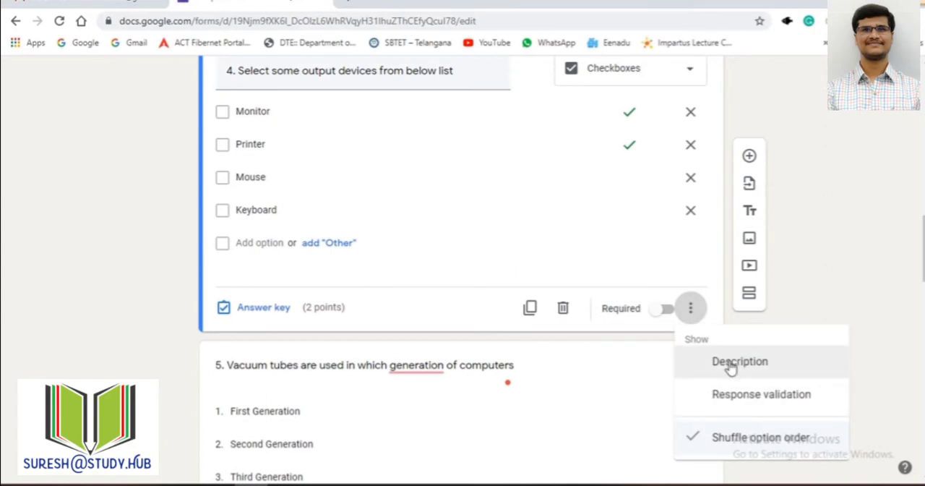
pyautogui.click(822, 289)
# Step: Select question 5, "Vacuum tubes are used in which generation of computers", and check the extra settings for its Dropdown options
pyautogui.scroll(-2, 399, 347)
pyautogui.click(332, 279)
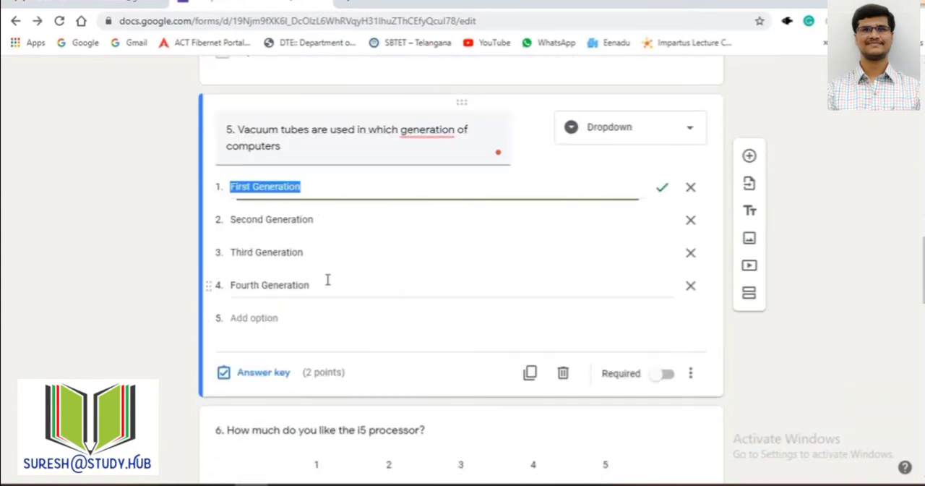
pyautogui.click(695, 376)
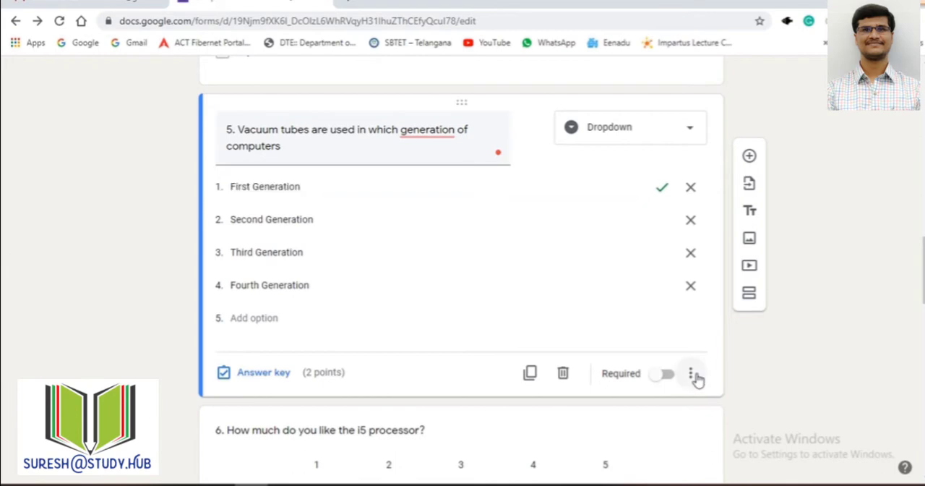
pyautogui.click(758, 450)
# Step: Select question 6, "How much do you like the i5 processor?", and view the question types while keeping Linear scale
pyautogui.scroll(-1, 516, 365)
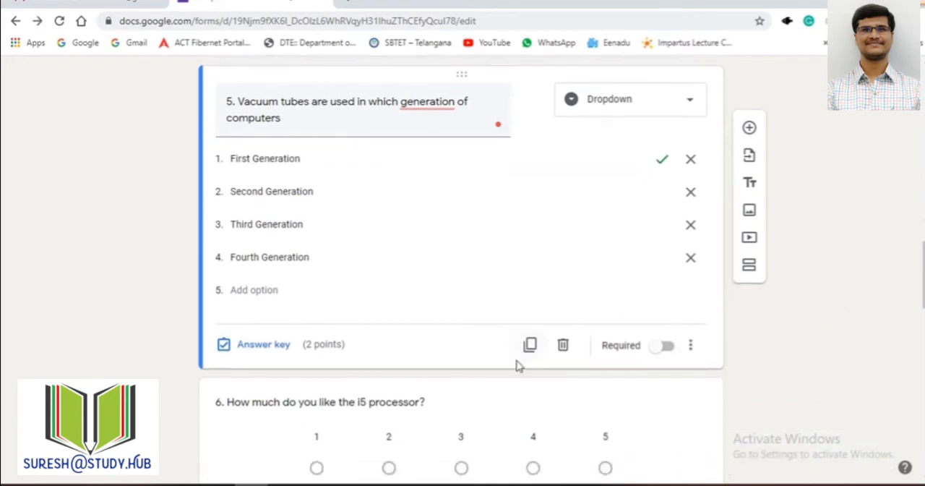
pyautogui.scroll(-2, 517, 365)
pyautogui.click(419, 221)
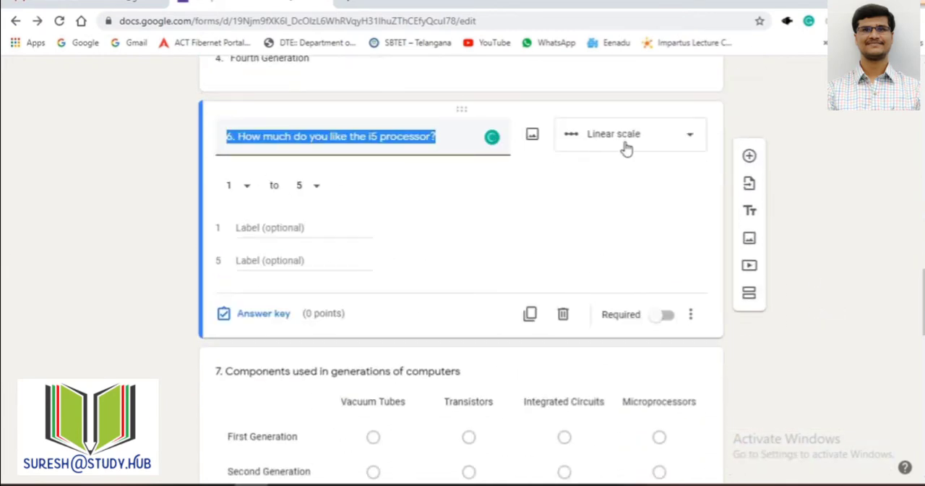
pyautogui.click(661, 141)
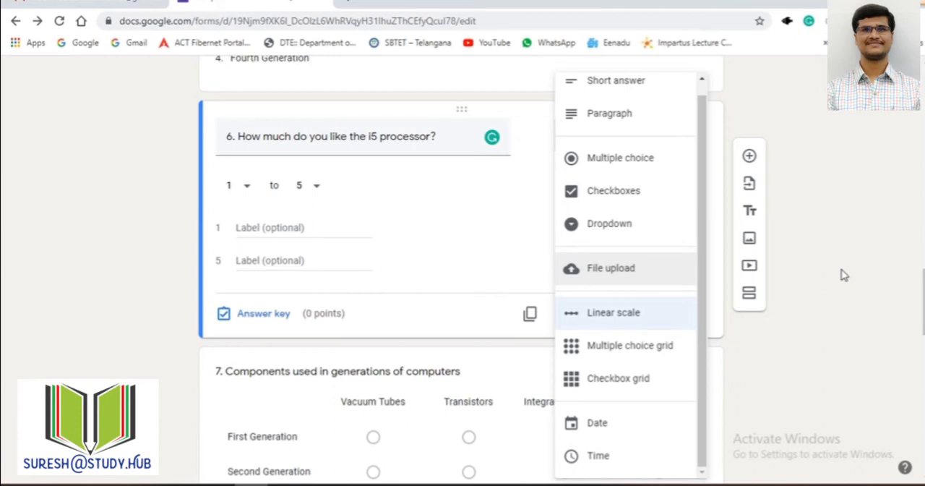
pyautogui.click(795, 254)
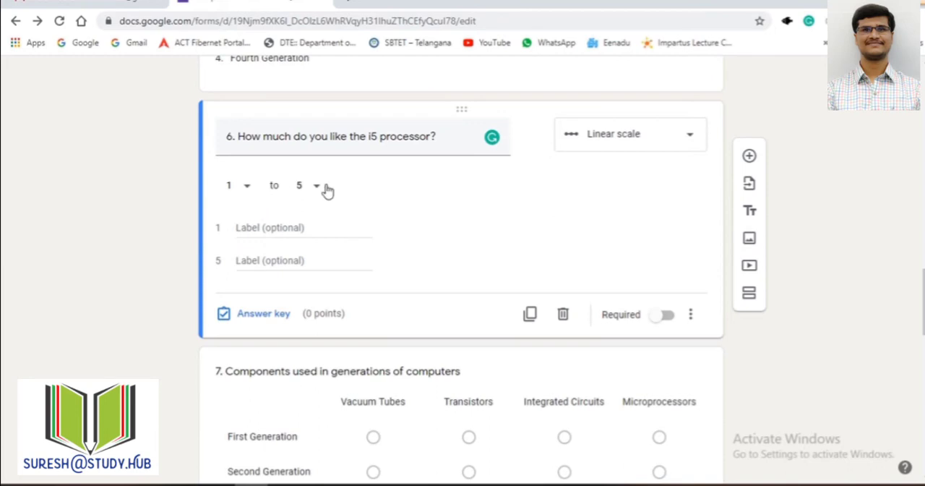
# Step: Select question 7, "Components used in generations of computers", and examine its rows, columns and question type, keeping Multiple choice grid
pyautogui.click(433, 376)
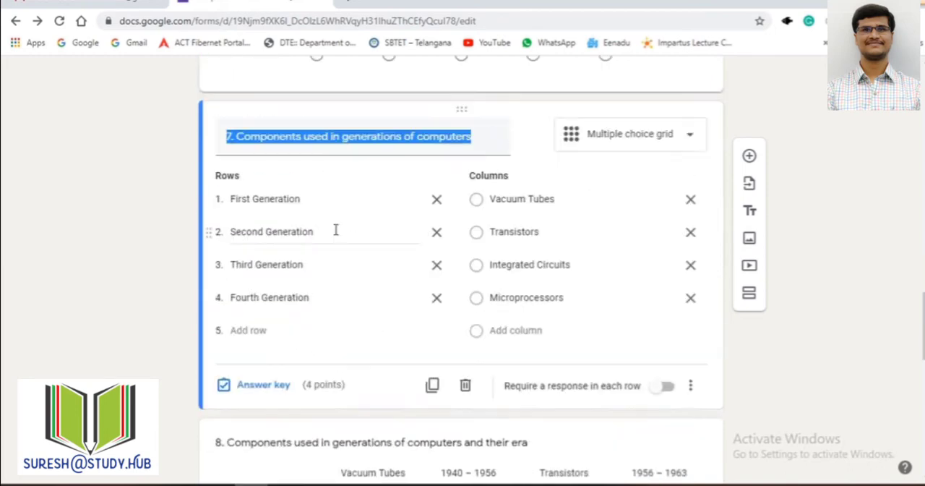
pyautogui.click(659, 140)
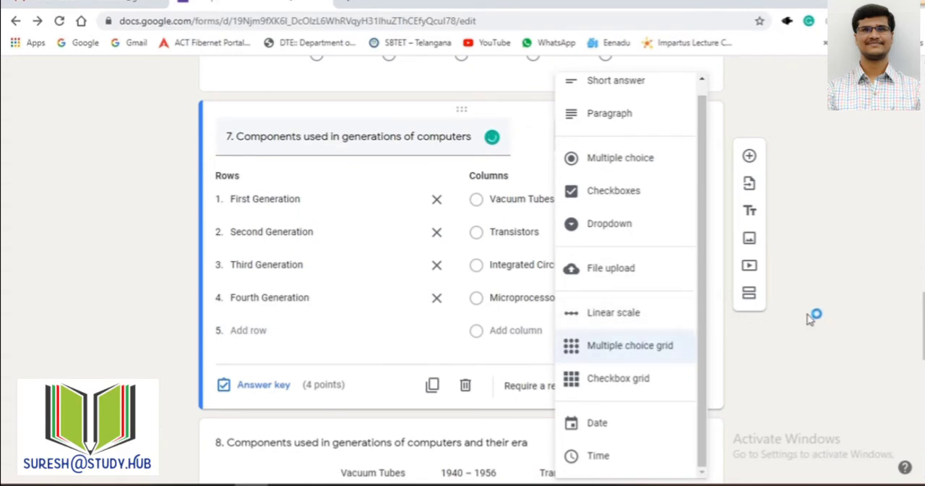
pyautogui.click(714, 294)
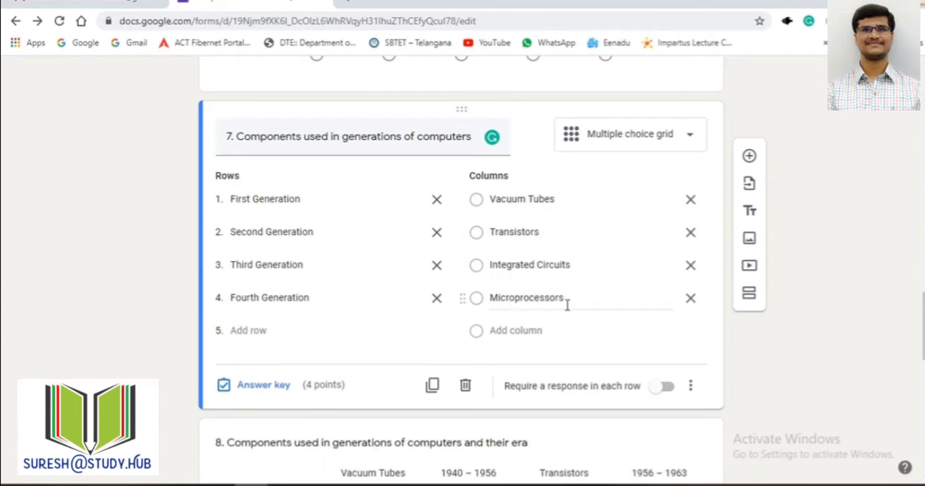
pyautogui.click(261, 228)
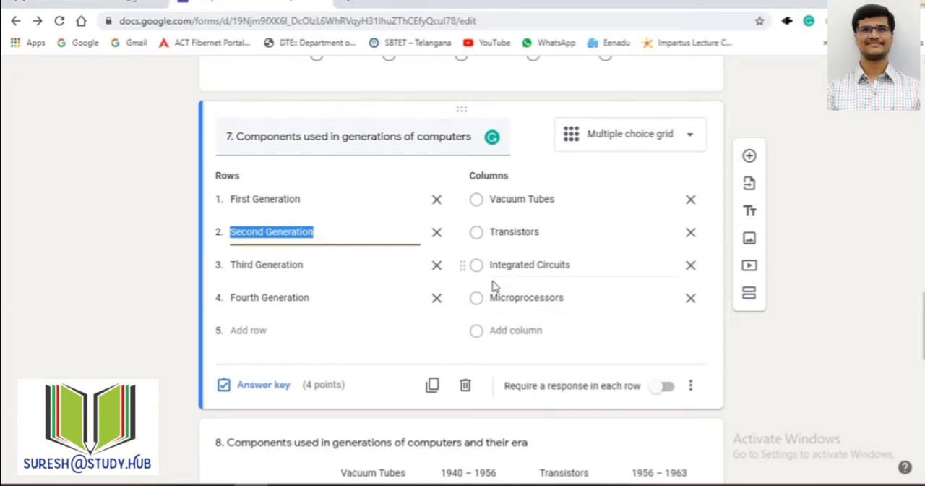
pyautogui.press('Tab')
pyautogui.click(653, 145)
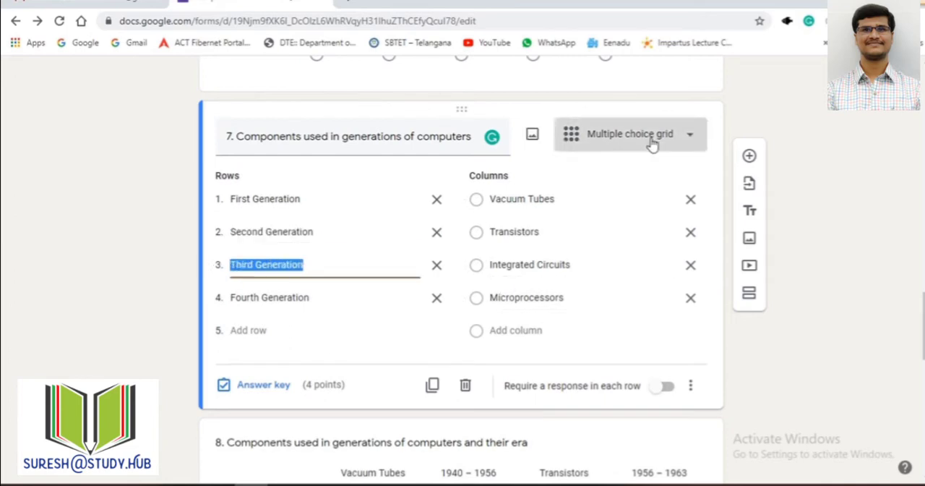
pyautogui.click(620, 349)
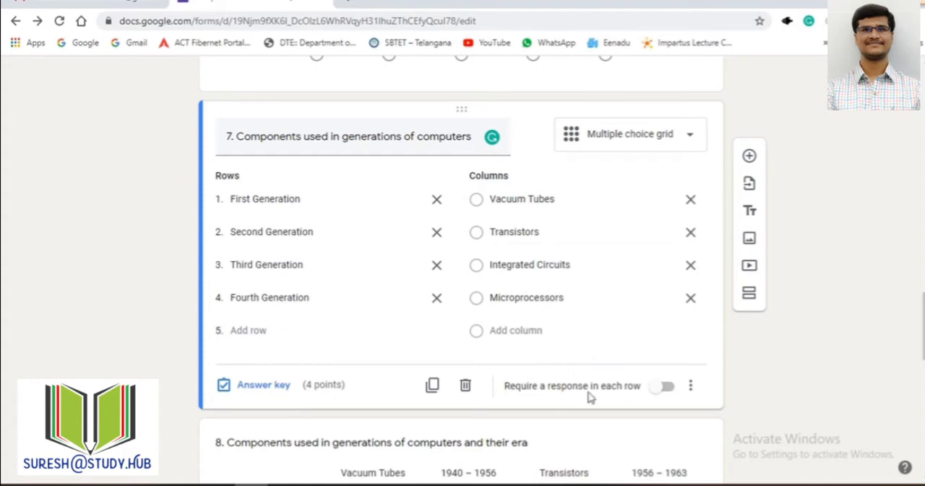
# Step: Examine question 7's Limit to one response per column and Shuffle row order settings without changing them
pyautogui.scroll(-1, 589, 398)
pyautogui.click(691, 320)
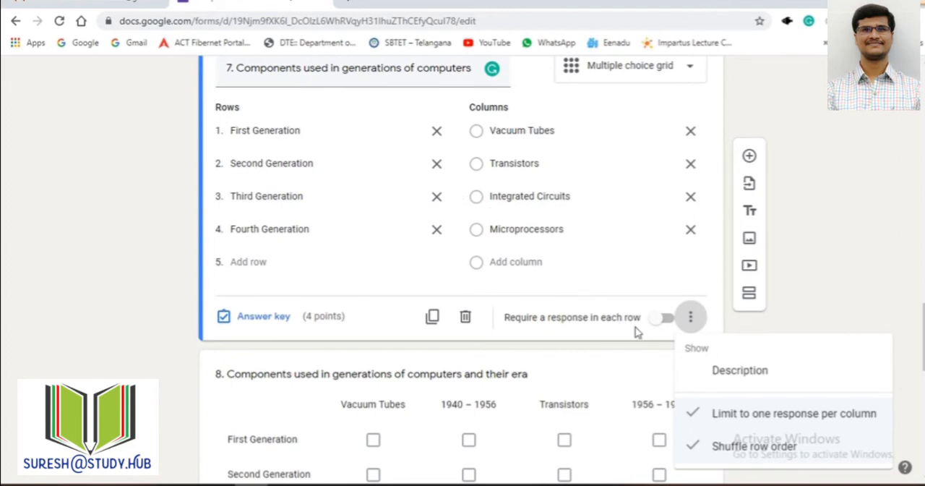
pyautogui.click(816, 304)
# Step: Compare question 8's Checkbox grid with question 7's Multiple choice grid, examining the rows and columns of each
pyautogui.scroll(-2, 445, 340)
pyautogui.click(274, 283)
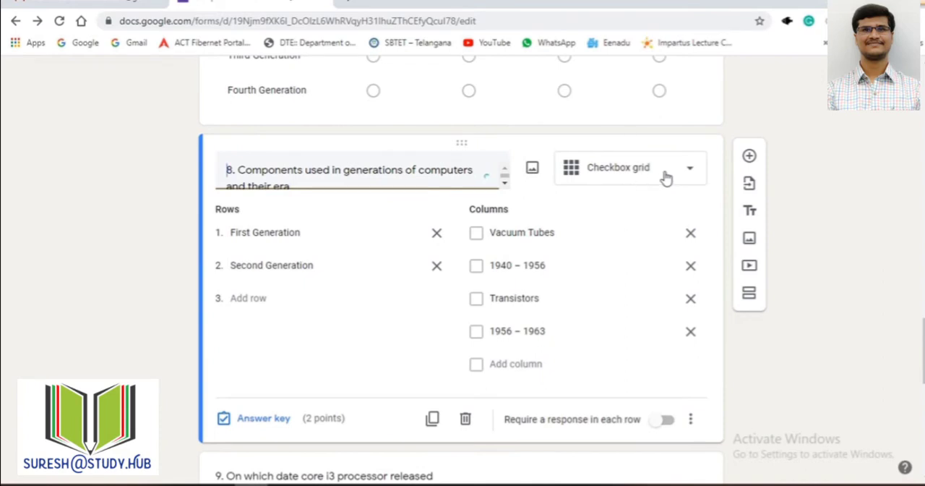
pyautogui.scroll(4, 777, 196)
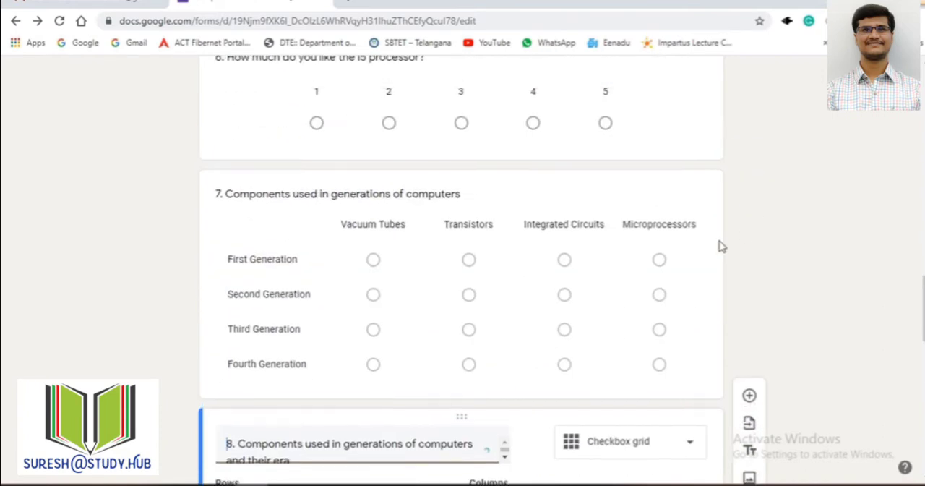
pyautogui.click(614, 201)
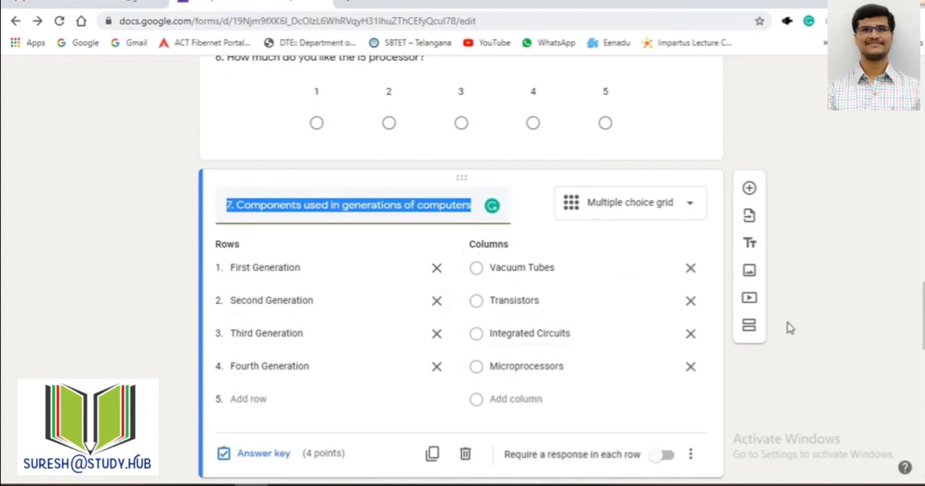
pyautogui.scroll(-3, 776, 330)
pyautogui.click(494, 309)
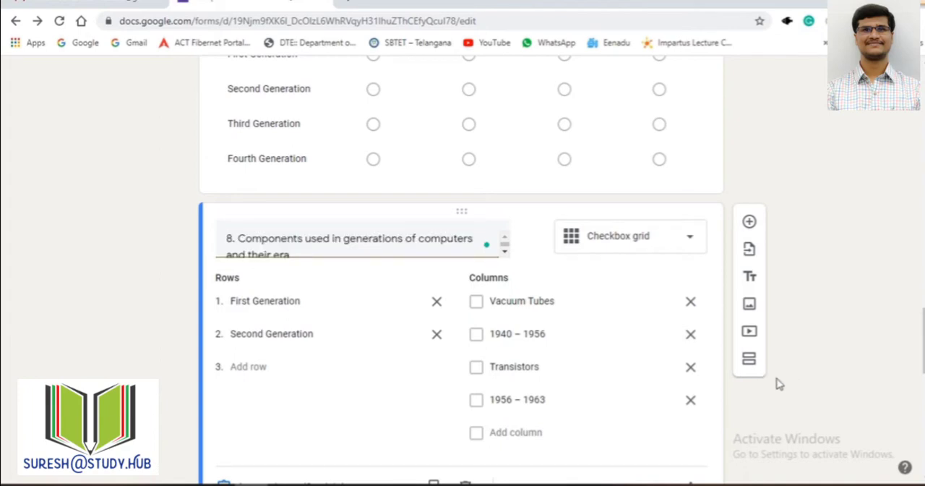
# Step: Examine question 9's Date type, and question 10's Central Processing Unit diagram and multiple-choice options
pyautogui.scroll(-3, 762, 387)
pyautogui.click(394, 356)
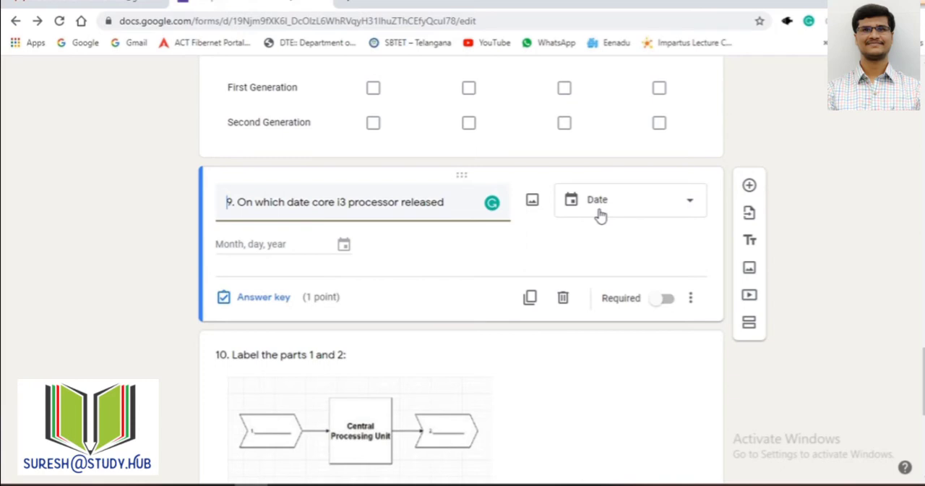
pyautogui.scroll(-3, 891, 363)
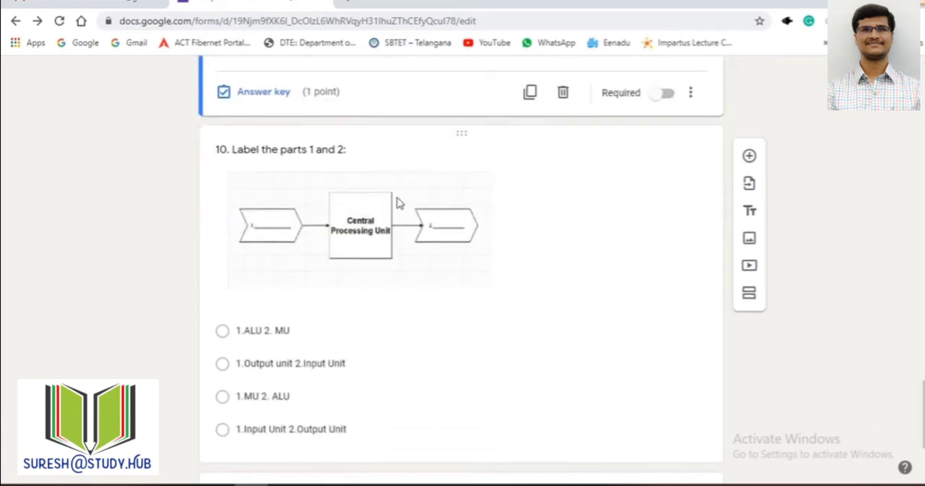
pyautogui.click(358, 174)
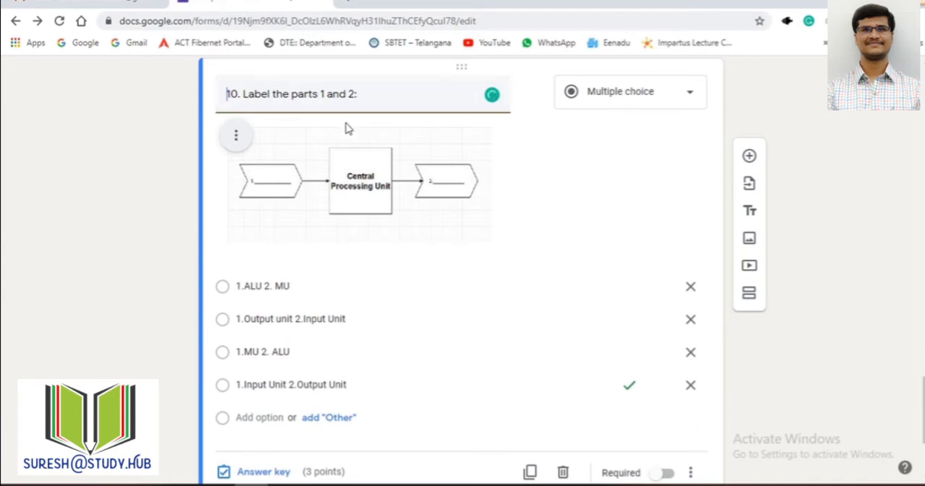
pyautogui.click(324, 202)
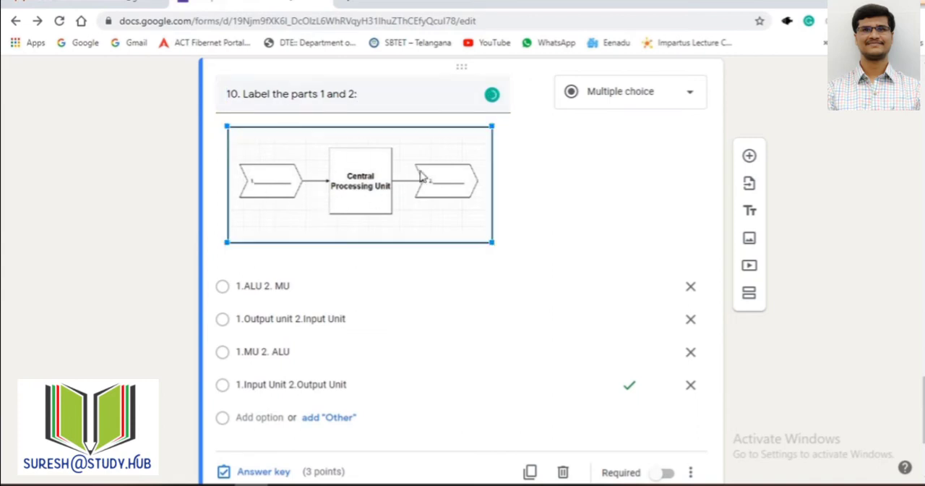
pyautogui.click(363, 95)
pyautogui.click(173, 136)
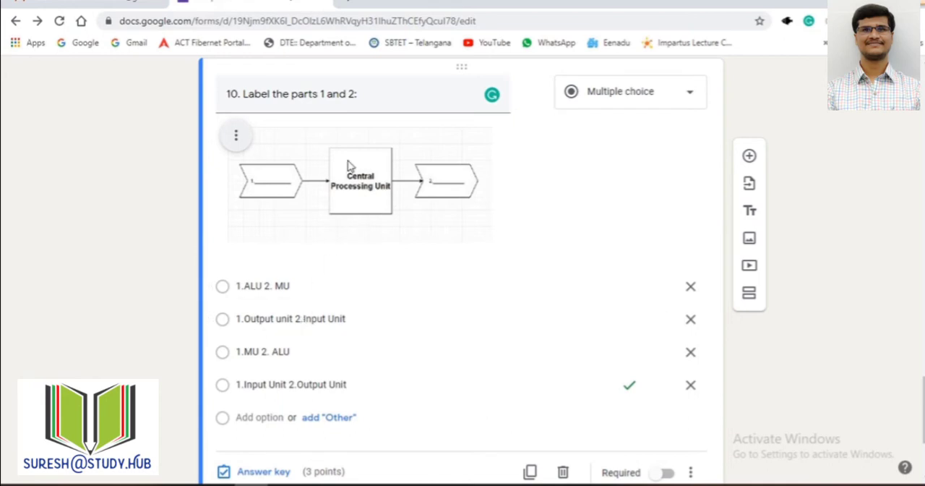
pyautogui.click(373, 175)
# Step: Browse to the image-question file in the Desktop's temp folder for question 10's image, and cancel the insertion
pyautogui.tripleClick(405, 110)
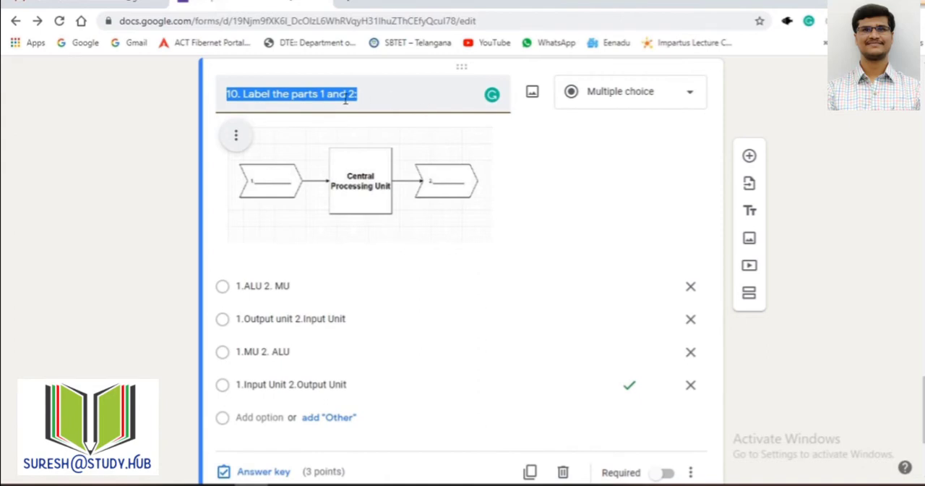
pyautogui.click(532, 94)
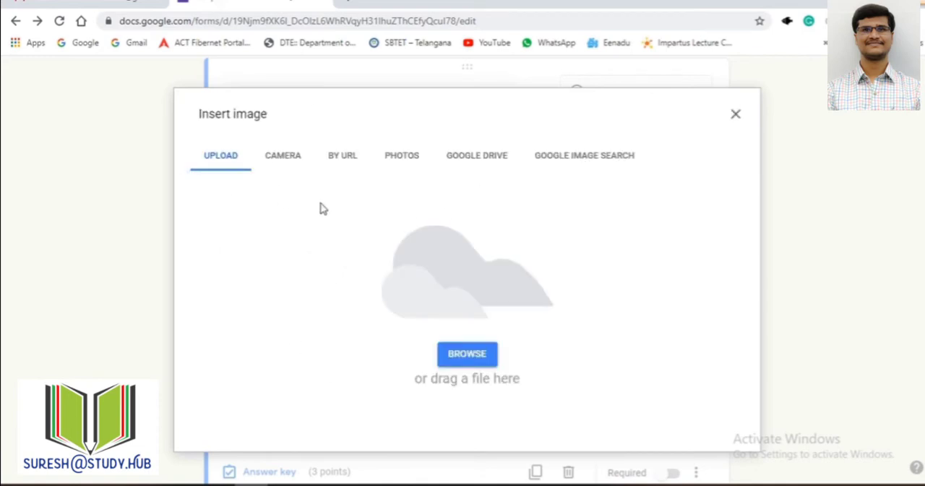
pyautogui.click(480, 361)
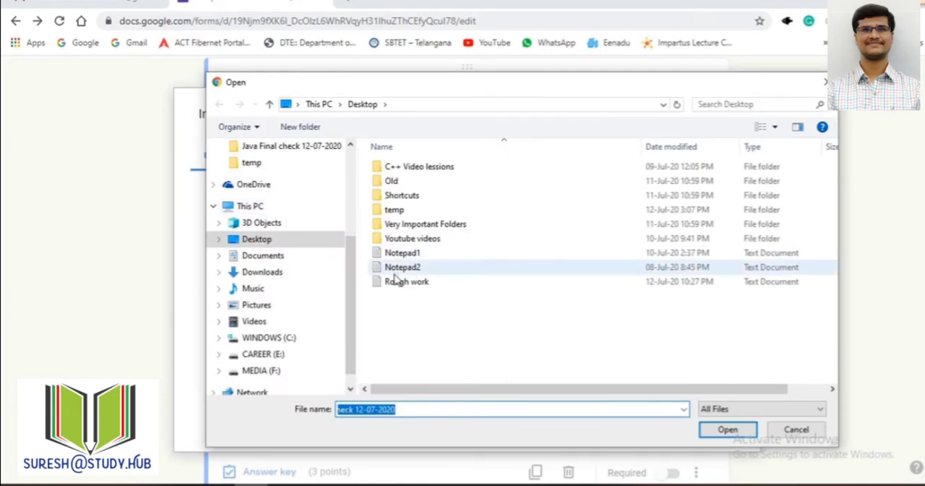
pyautogui.doubleClick(394, 209)
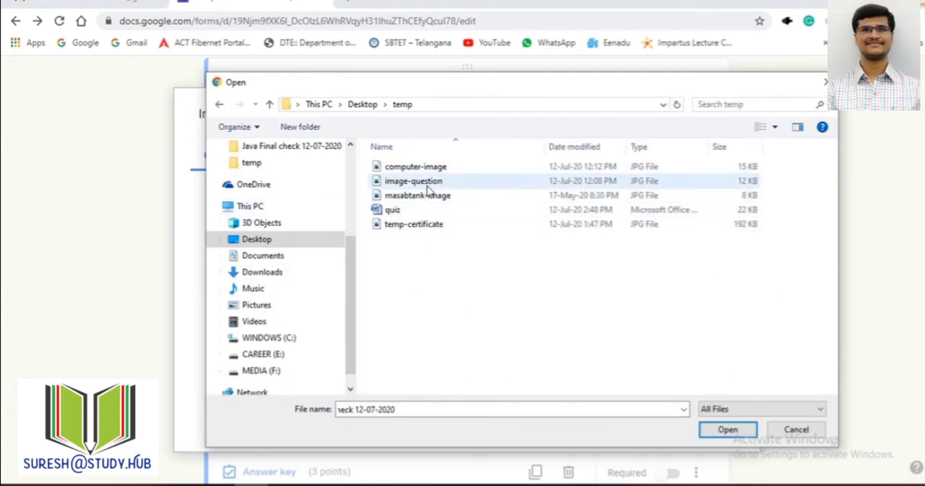
pyautogui.click(419, 184)
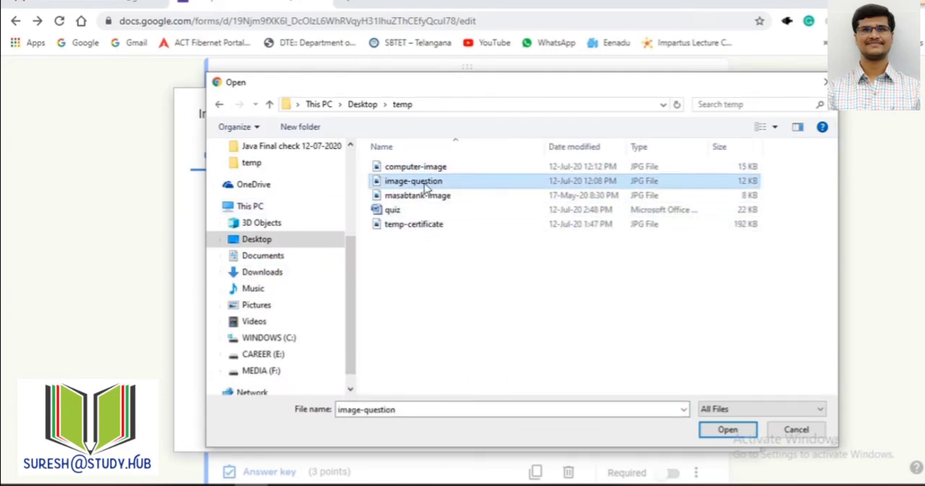
pyautogui.doubleClick(425, 183)
pyautogui.click(825, 86)
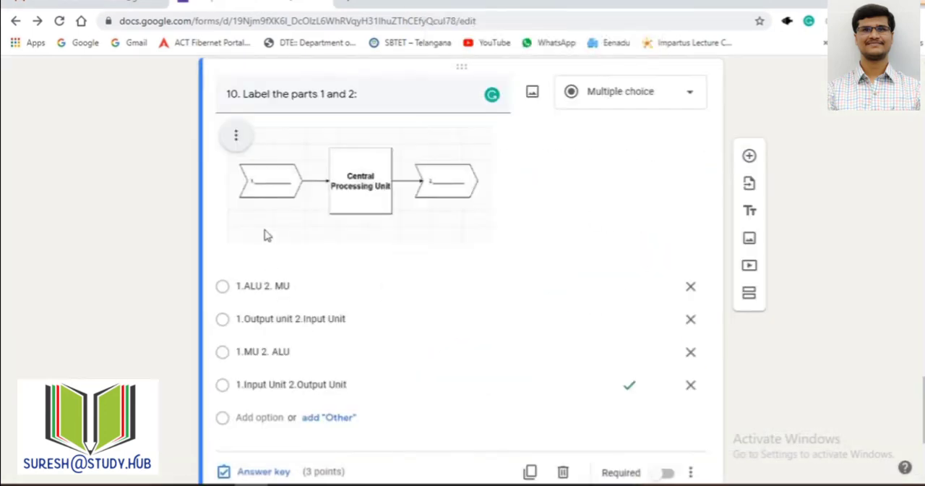
# Step: Open the respondent preview of the Computer Fundamentals Quiz
pyautogui.tripleClick(359, 103)
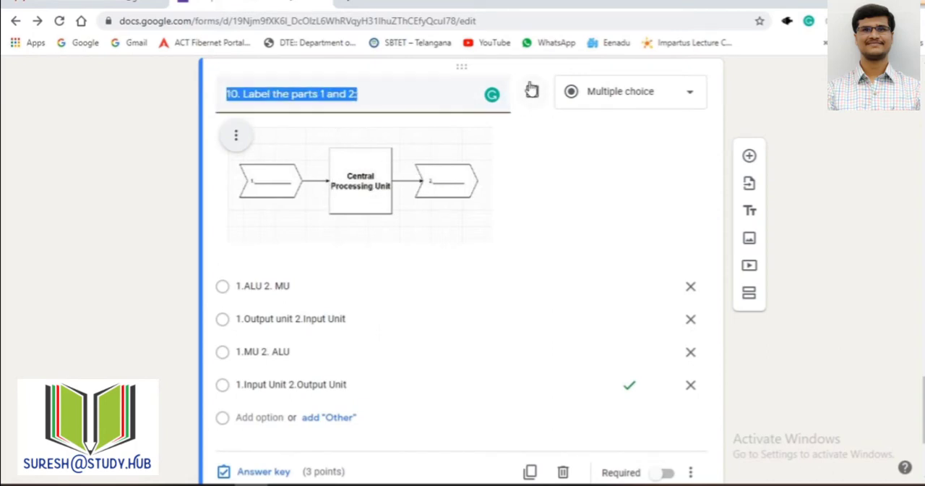
pyautogui.click(766, 381)
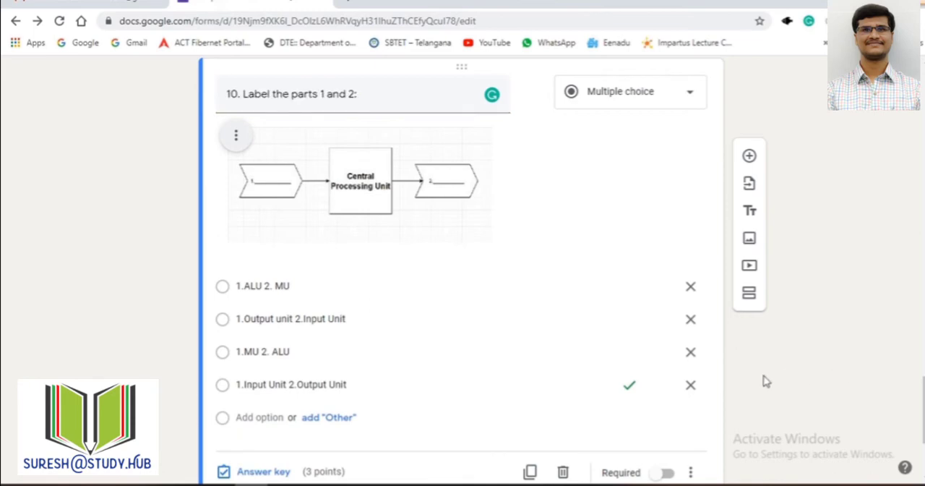
pyautogui.scroll(-3, 766, 381)
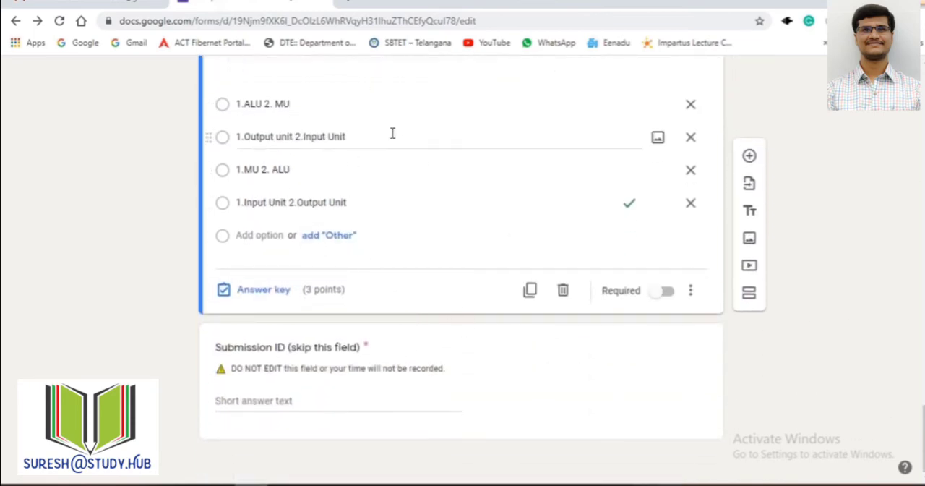
pyautogui.scroll(20, 492, 253)
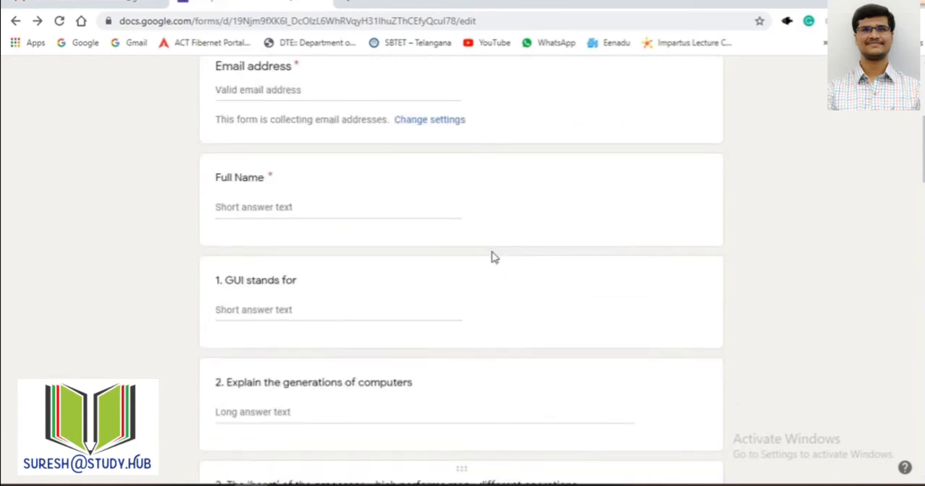
pyautogui.scroll(5, 491, 256)
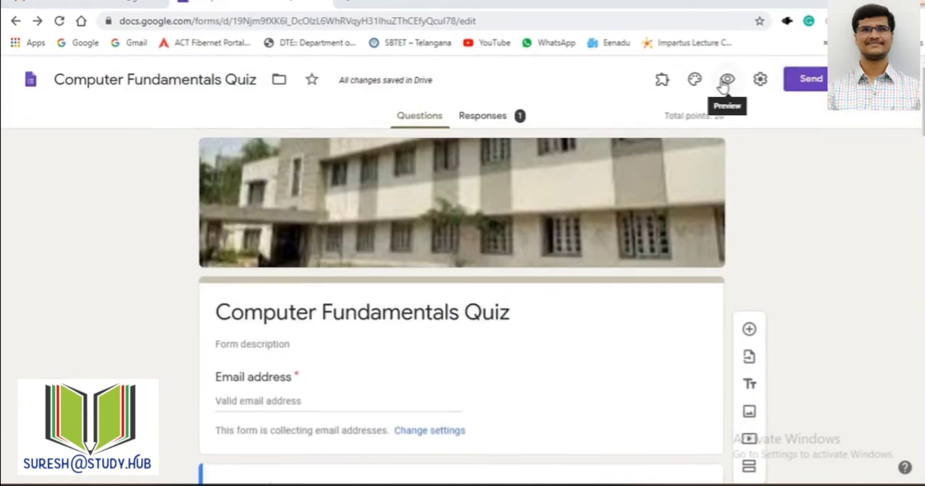
pyautogui.scroll(-5, 471, 215)
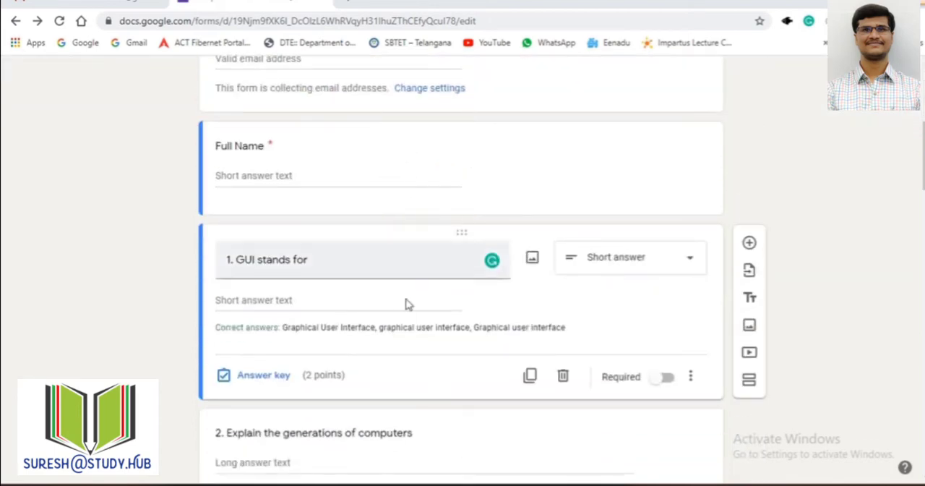
pyautogui.scroll(-3, 403, 323)
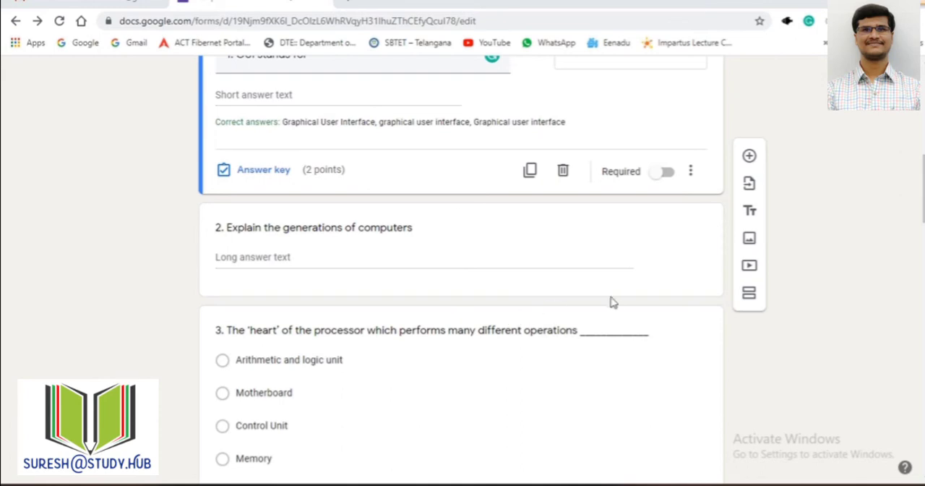
pyautogui.scroll(10, 611, 302)
pyautogui.click(728, 79)
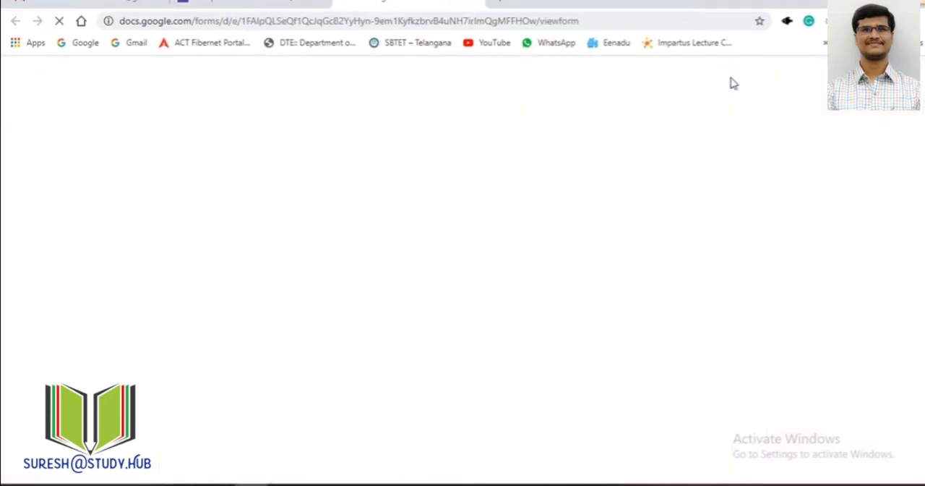
# Step: Examine the required fields and questions 1 to 7 in the preview, including question 5's generation choices
pyautogui.scroll(-3, 370, 195)
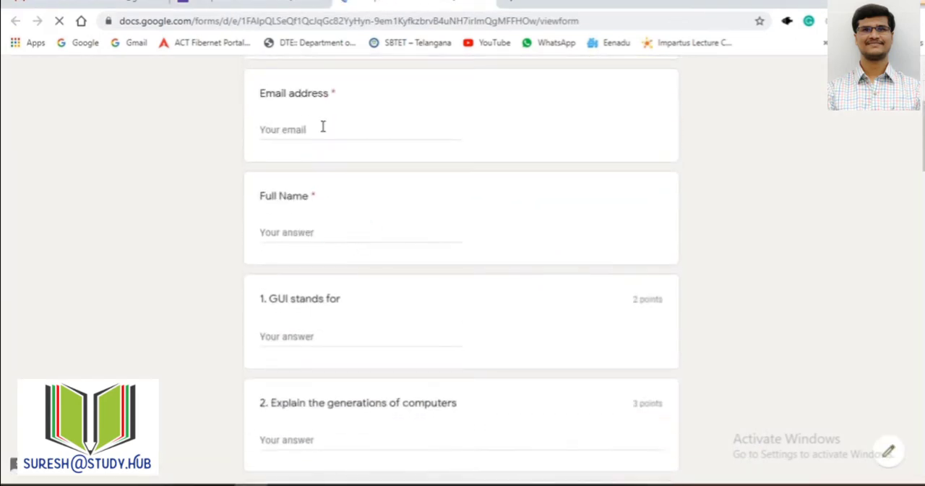
pyautogui.scroll(-2, 329, 239)
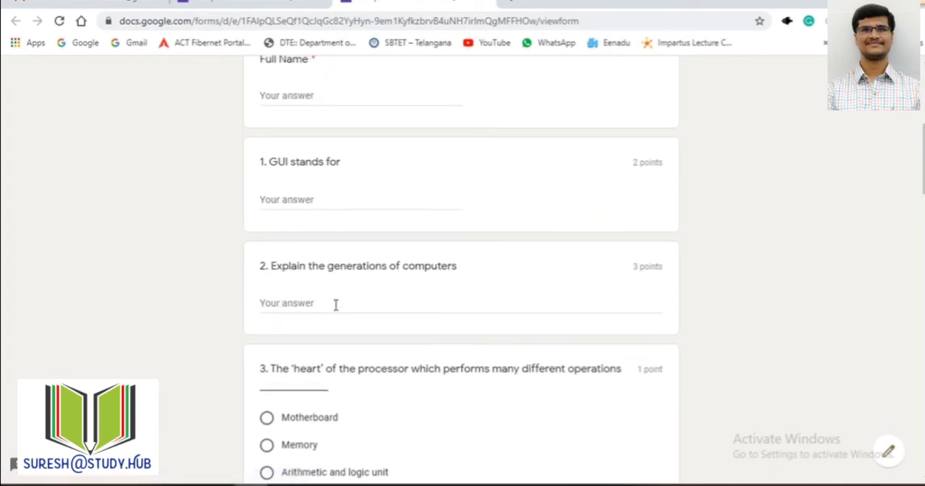
pyautogui.scroll(-2, 335, 304)
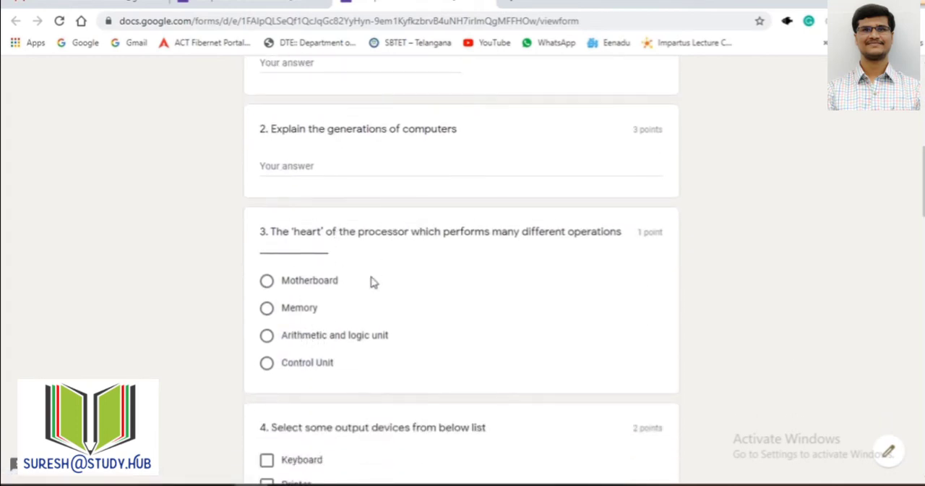
pyautogui.scroll(-2, 365, 308)
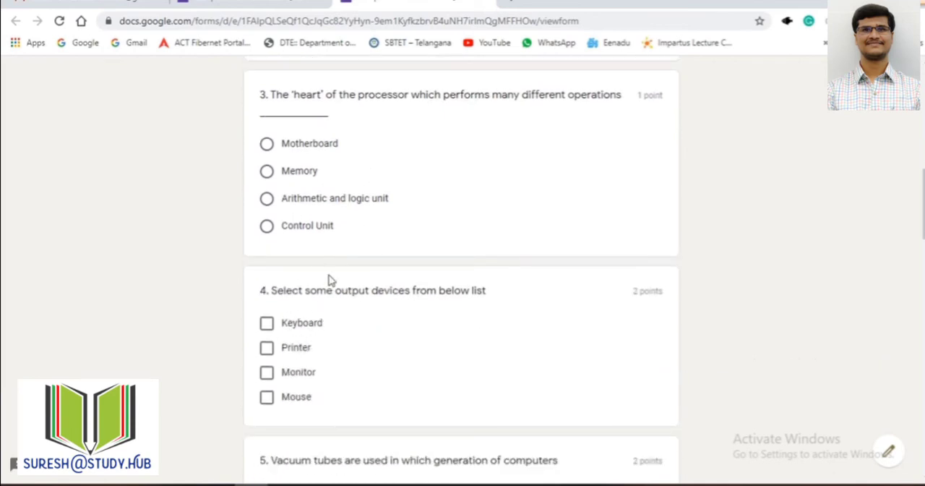
pyautogui.click(357, 208)
pyautogui.scroll(-3, 472, 285)
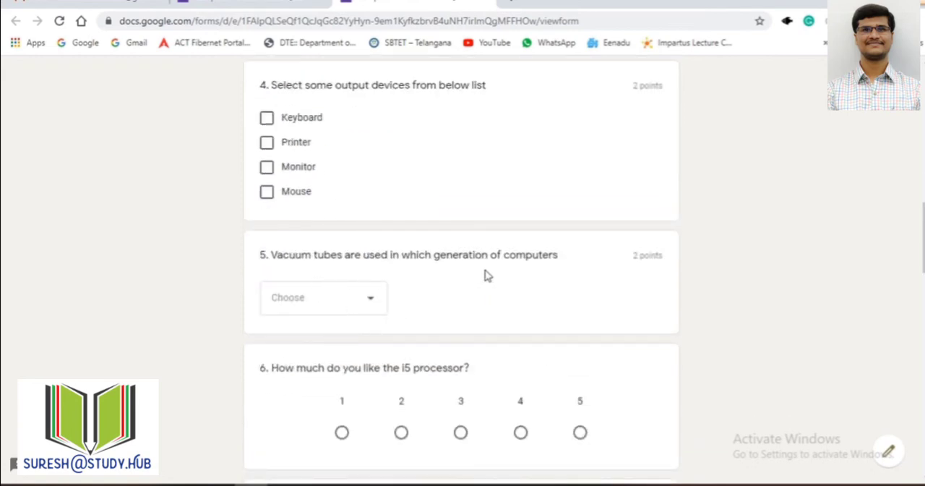
pyautogui.click(370, 299)
pyautogui.click(448, 323)
pyautogui.scroll(-2, 501, 310)
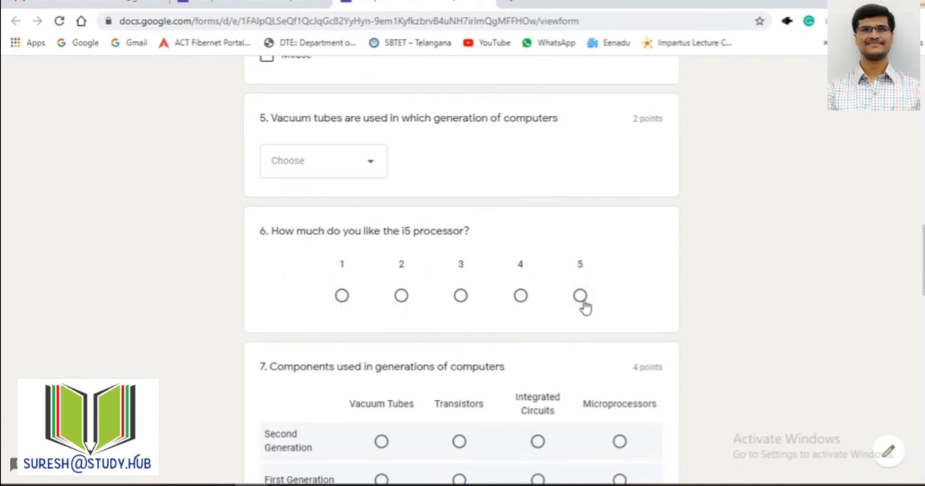
pyautogui.scroll(-2, 472, 304)
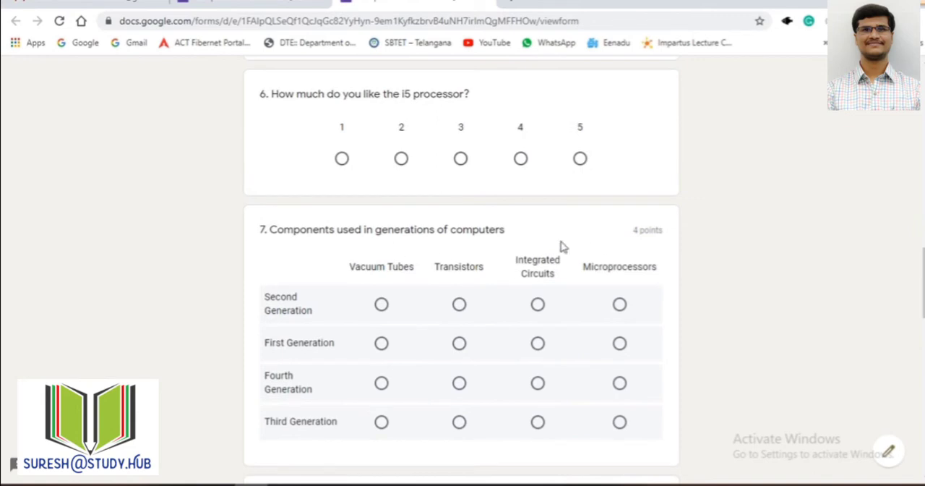
# Step: Compare the order of options and grid rows in the previewed questions with their order in the form editor
pyautogui.scroll(10, 638, 254)
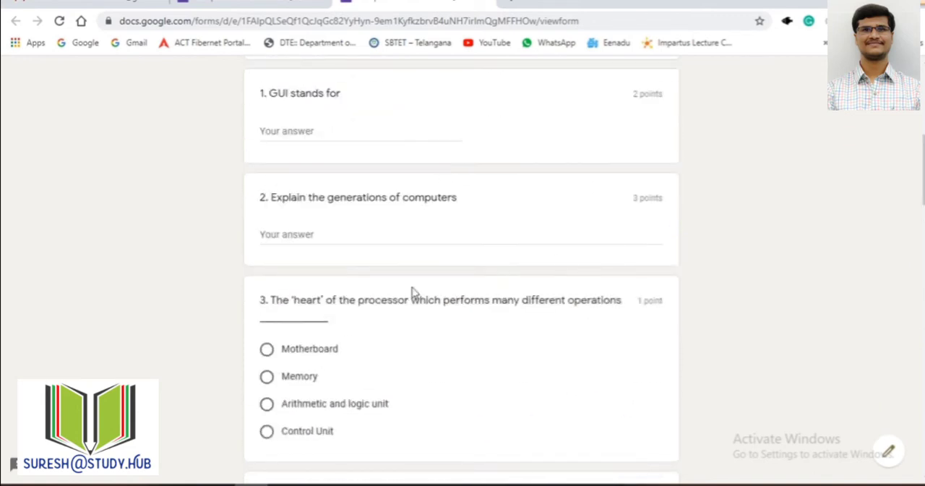
pyautogui.scroll(-3, 347, 365)
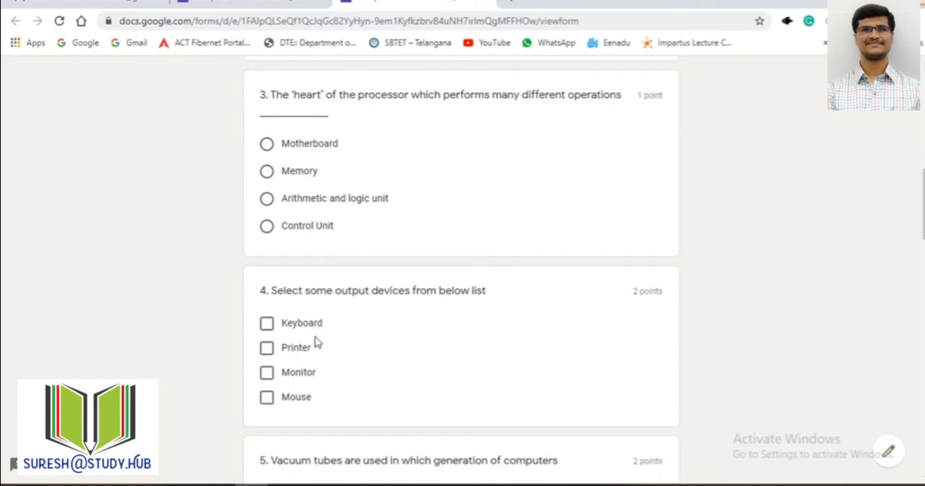
pyautogui.scroll(-7, 497, 336)
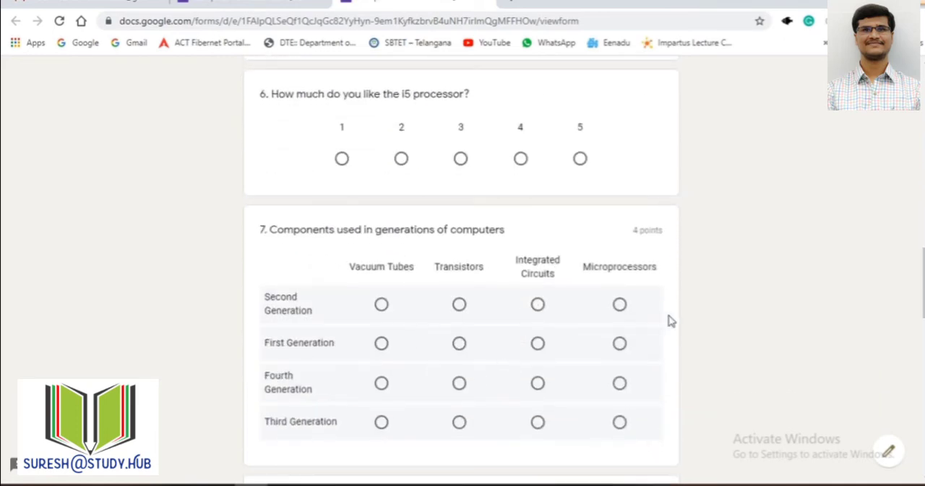
pyautogui.scroll(-1, 433, 311)
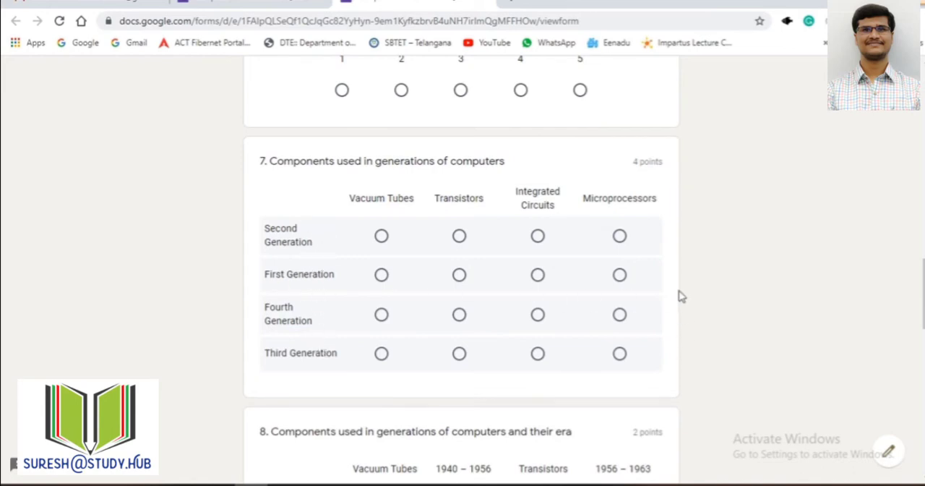
pyautogui.scroll(7, 679, 296)
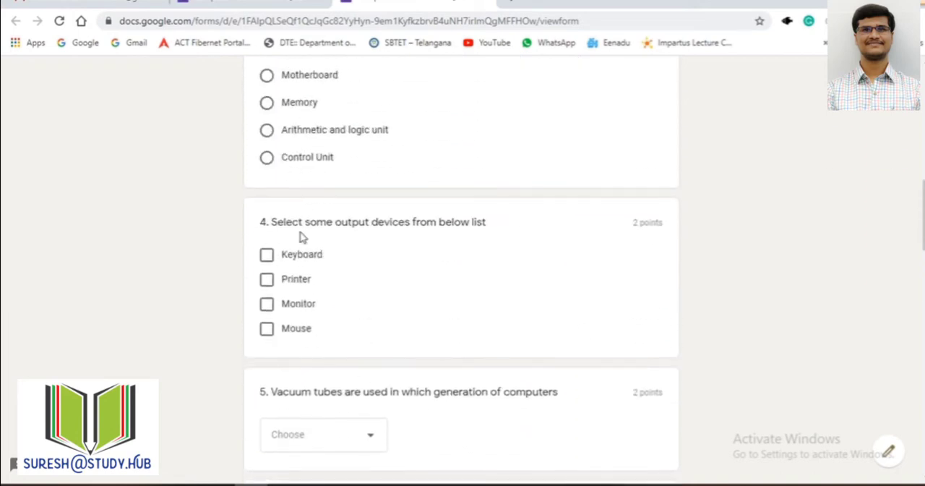
pyautogui.click(238, 6)
pyautogui.click(412, 4)
pyautogui.scroll(6, 377, 197)
pyautogui.scroll(-5, 376, 198)
pyautogui.scroll(1, 332, 109)
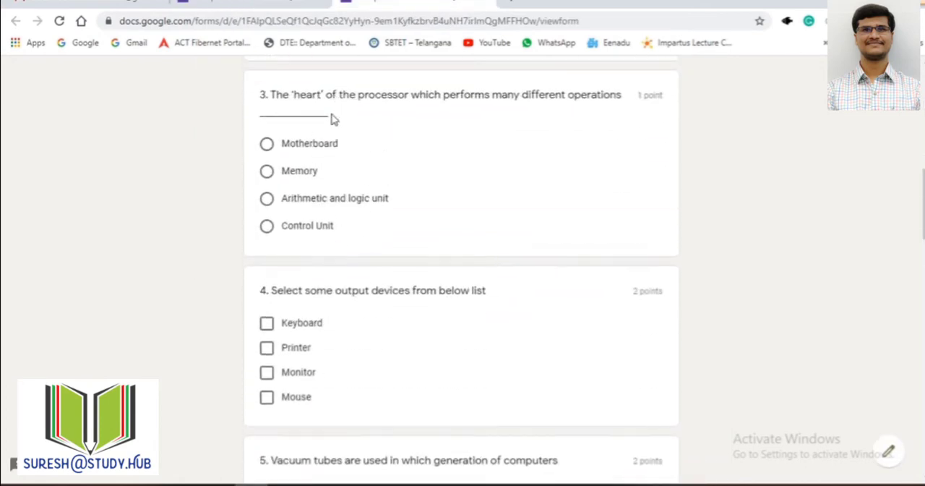
# Step: Check question 3's Shuffle option order setting in the form editor, and return to the preview
pyautogui.hotkey('ctrl', 'shift', 'Tab')
pyautogui.click(486, 283)
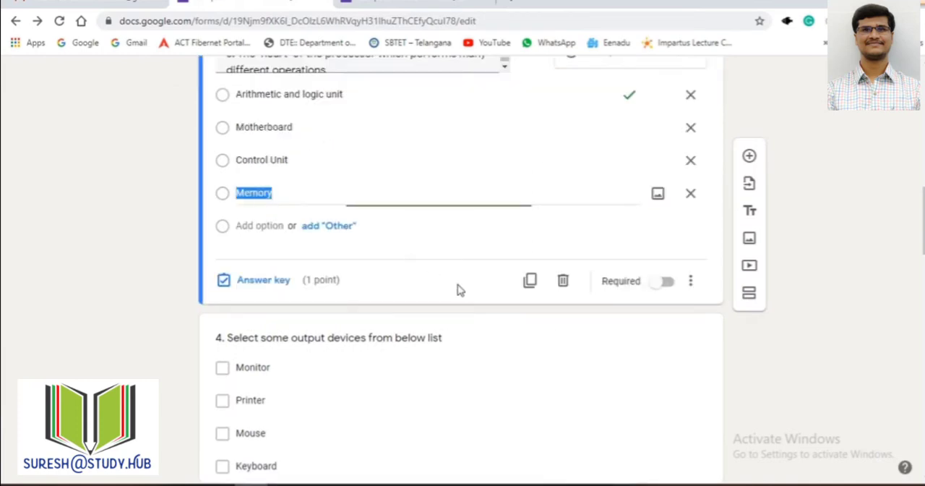
pyautogui.click(690, 280)
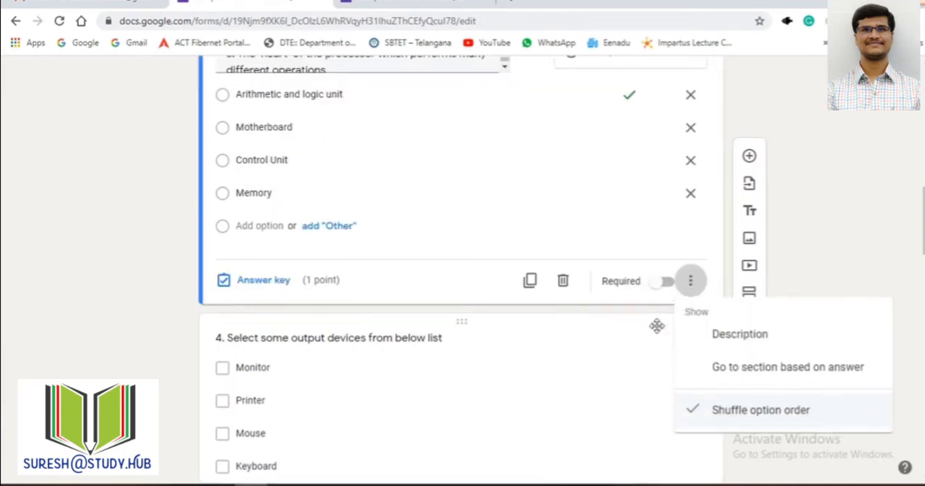
pyautogui.click(748, 412)
pyautogui.hotkey('ctrl', 'Tab')
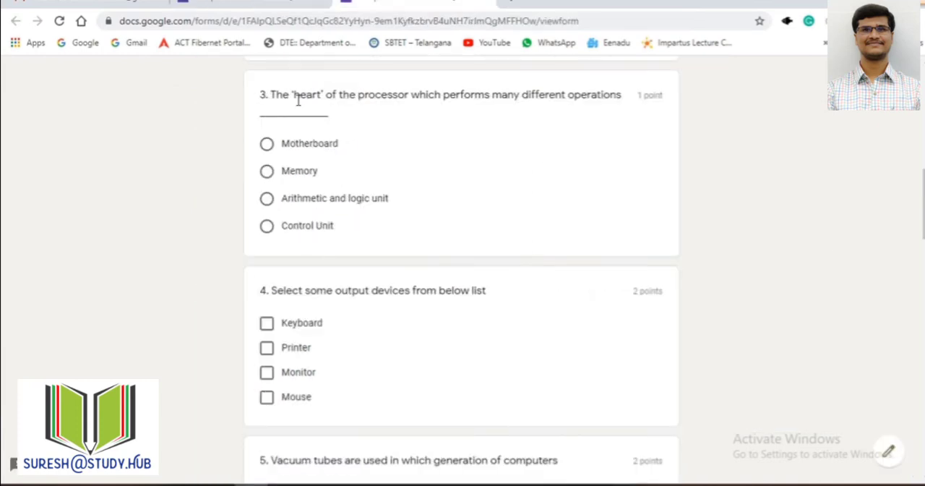
# Step: Examine the order of question 4's output devices and question 5's generation choices in the preview
pyautogui.scroll(-1, 334, 252)
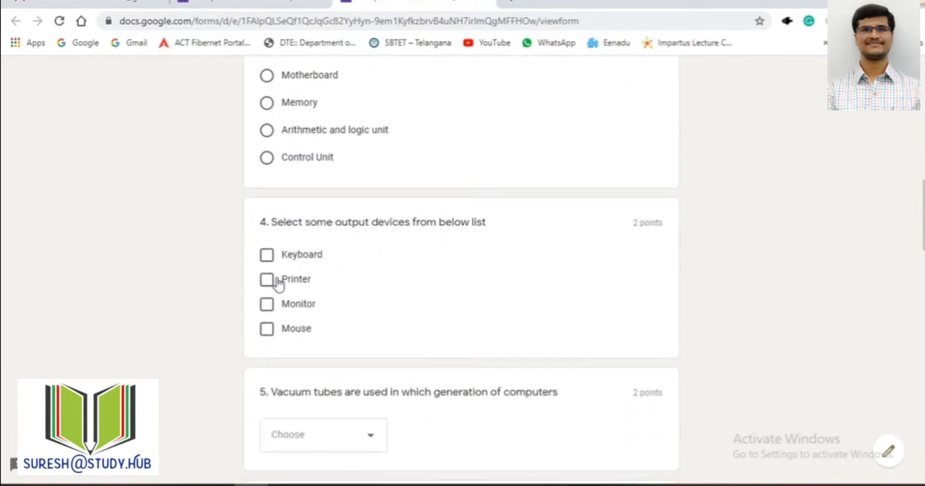
pyautogui.scroll(-3, 326, 307)
pyautogui.click(374, 236)
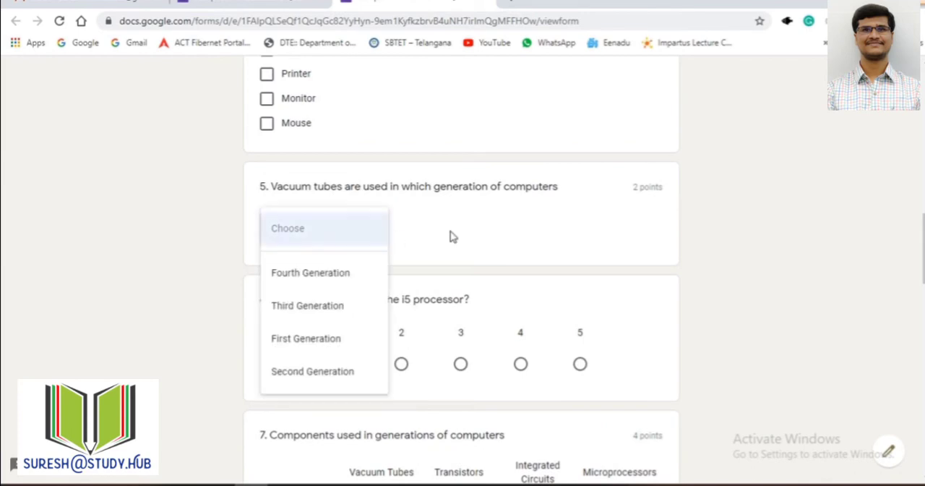
pyautogui.click(454, 296)
# Step: Try answers in question 7's grid for Second Generation and First Generation, including Transistors and Vacuum Tubes, and clear the selection
pyautogui.scroll(-4, 455, 295)
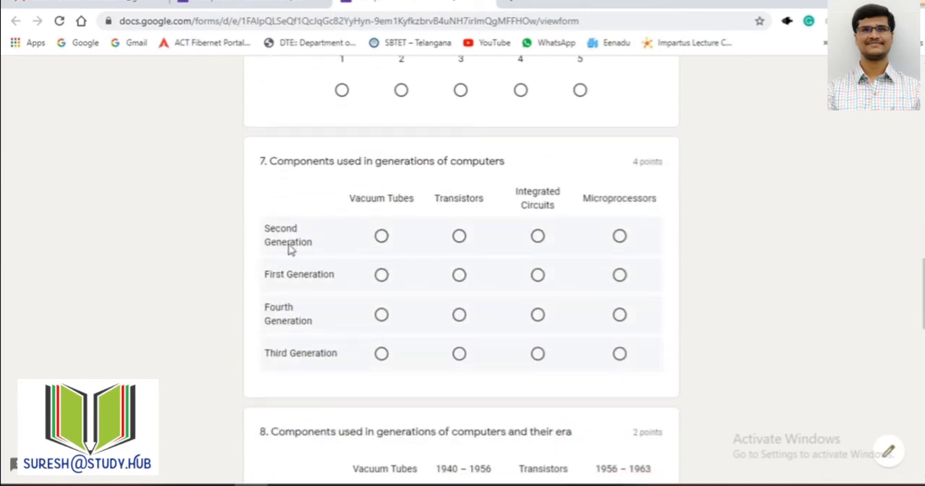
pyautogui.click(459, 238)
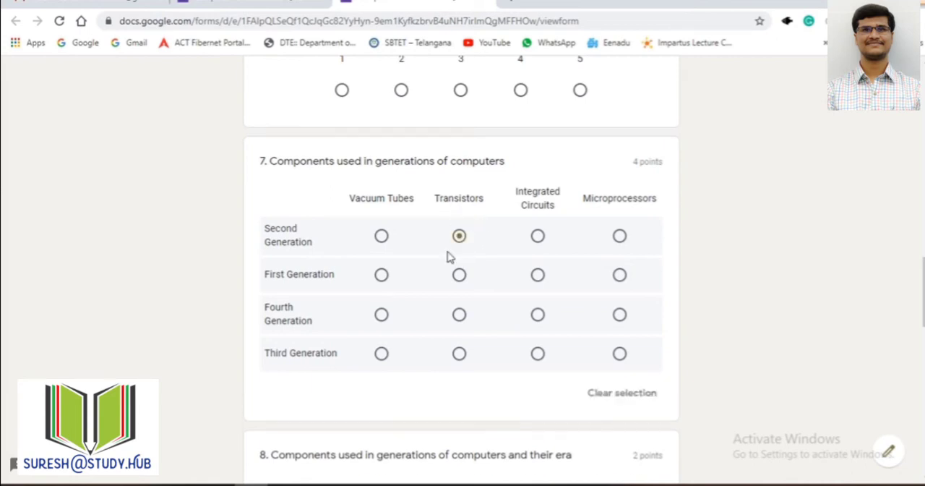
pyautogui.click(620, 237)
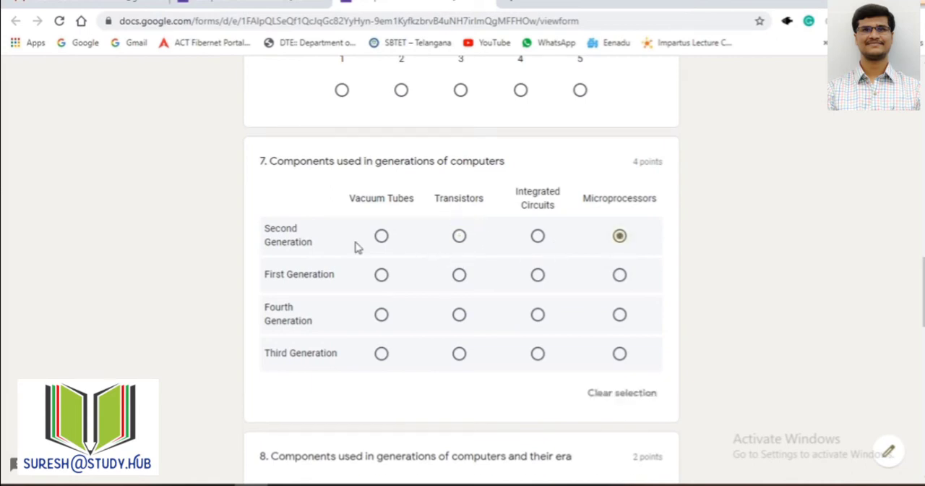
pyautogui.click(459, 237)
pyautogui.click(379, 278)
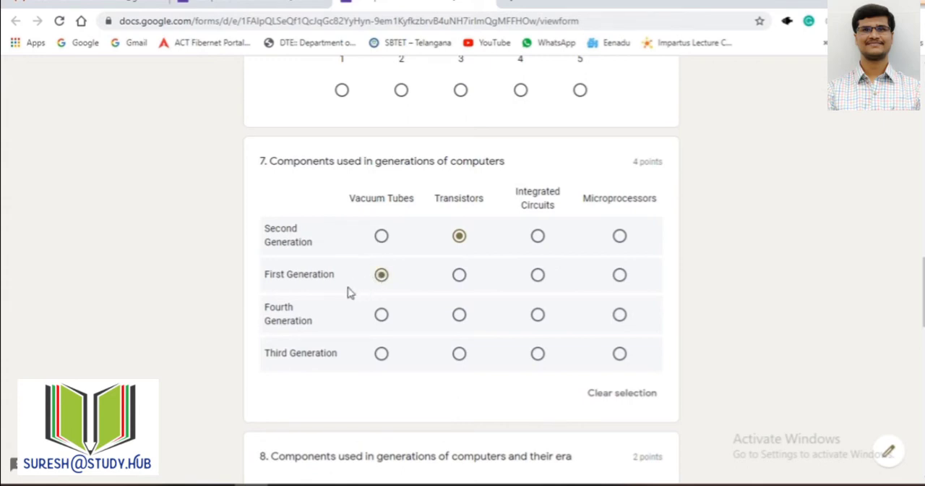
pyautogui.click(607, 394)
# Step: Try selecting both Vacuum Tubes and 1940 – 1956 for First Generation in question 8's checkbox grid, and deselect both
pyautogui.scroll(-3, 465, 336)
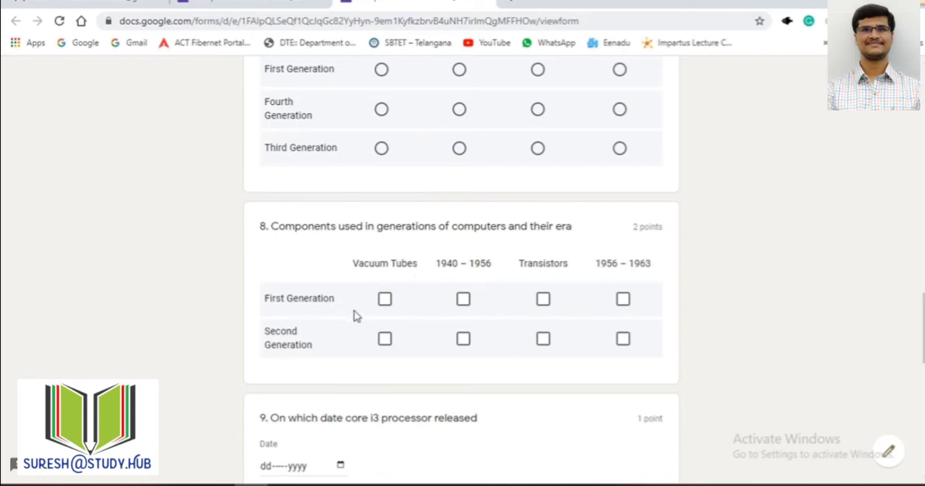
pyautogui.click(384, 304)
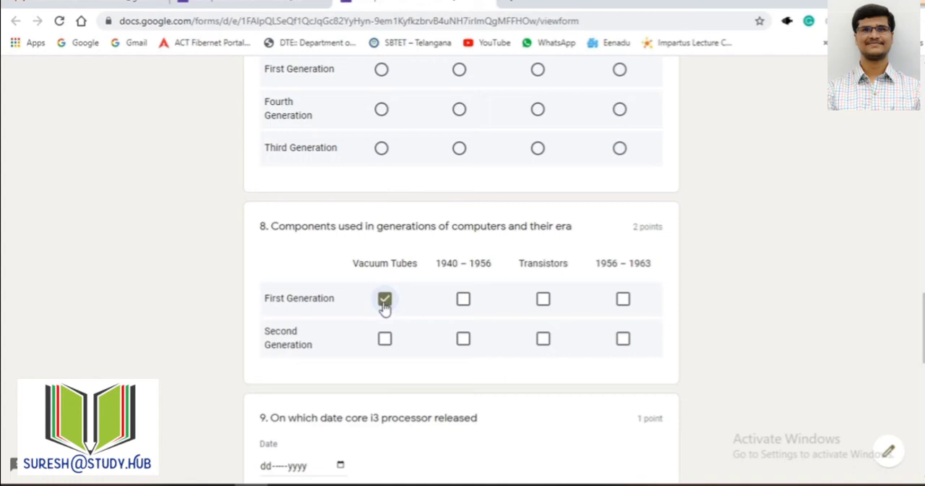
pyautogui.click(464, 304)
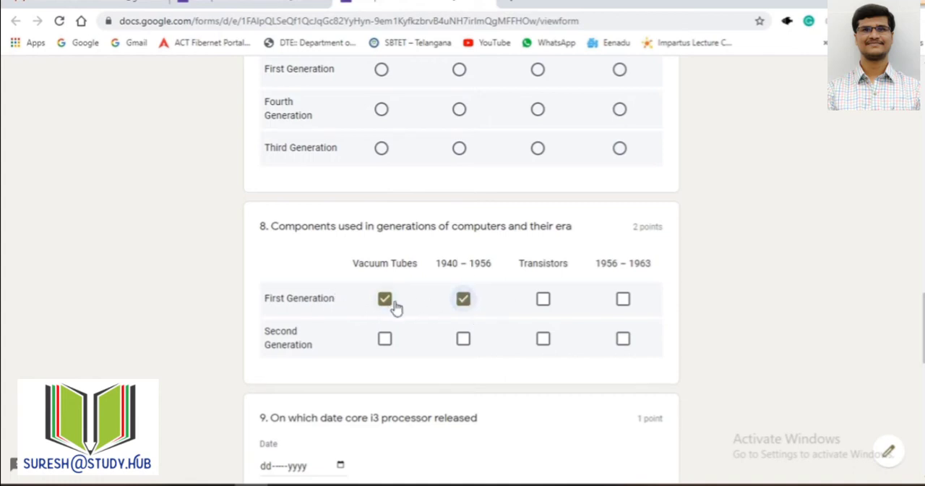
pyautogui.click(387, 306)
pyautogui.click(464, 305)
# Step: Compare question 7's multiple-choice grid with question 8's checkbox grid in the preview
pyautogui.scroll(2, 654, 307)
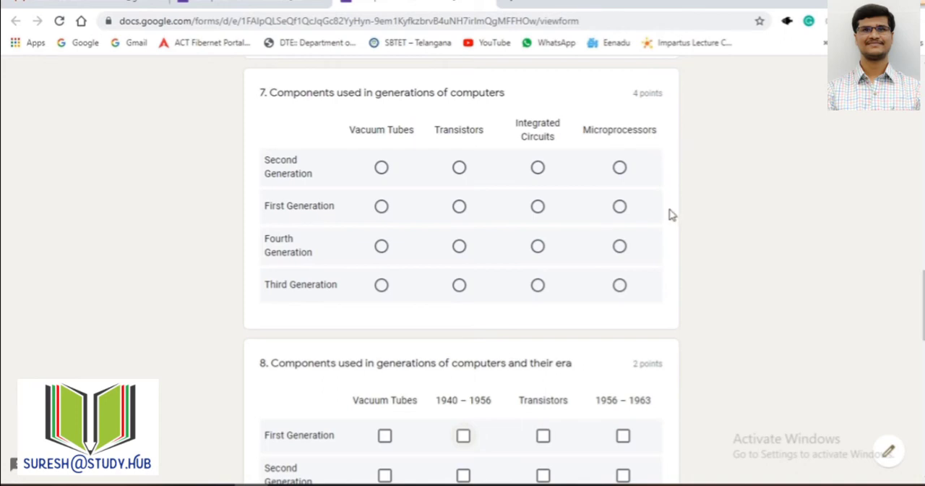
pyautogui.scroll(-2, 670, 212)
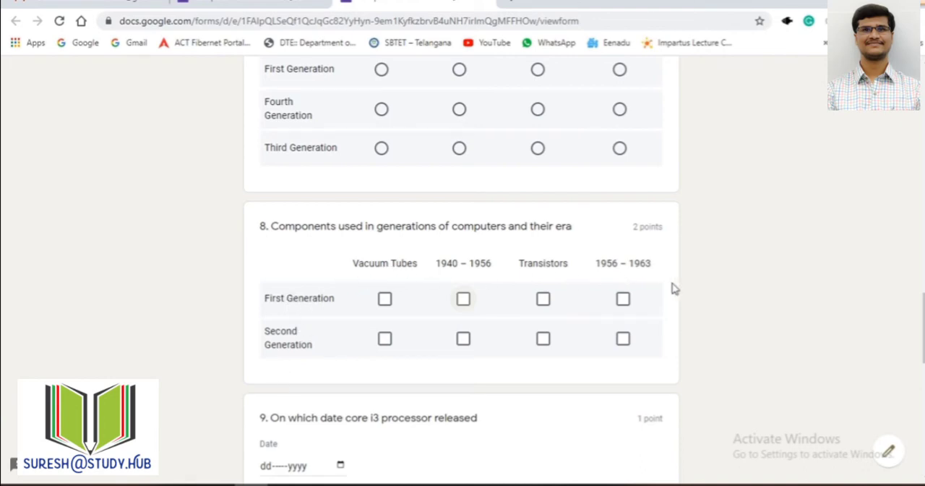
pyautogui.scroll(2, 423, 289)
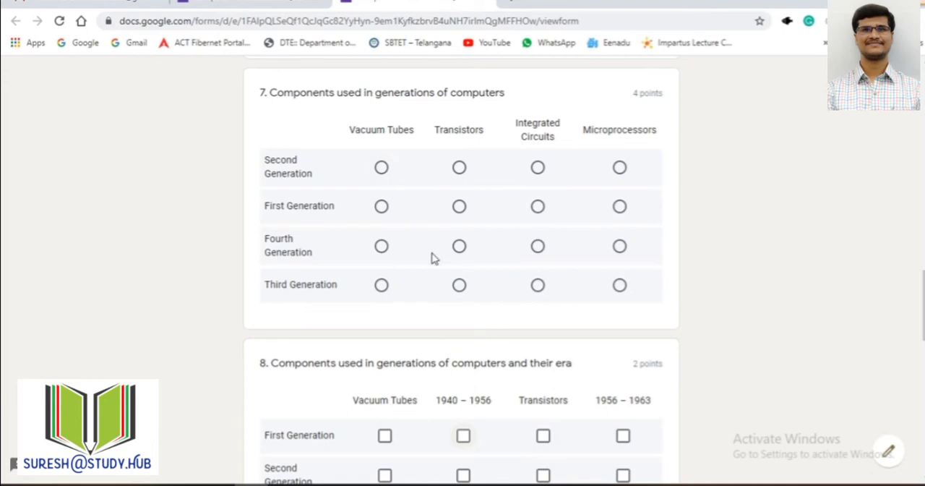
pyautogui.scroll(-1, 432, 258)
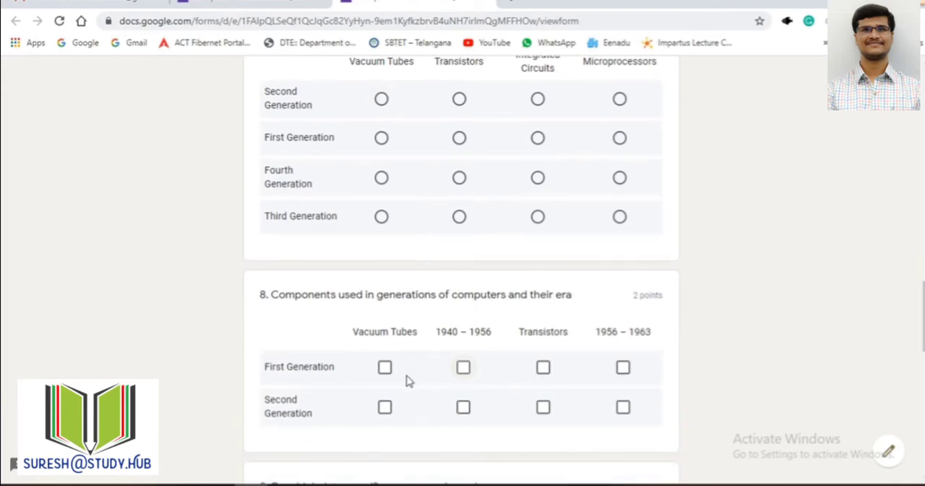
# Step: Examine question 9's date picker and question 10's image and answer options in the preview
pyautogui.scroll(-3, 516, 321)
pyautogui.scroll(-1, 516, 321)
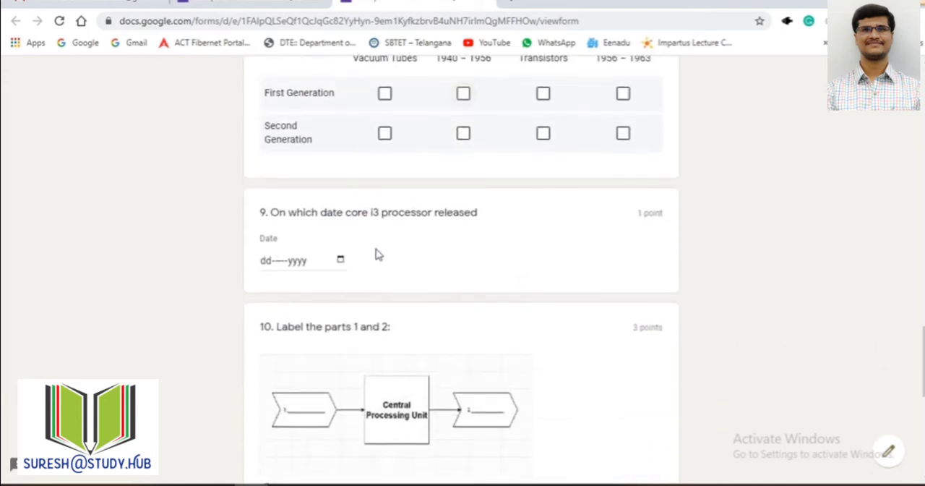
pyautogui.click(341, 260)
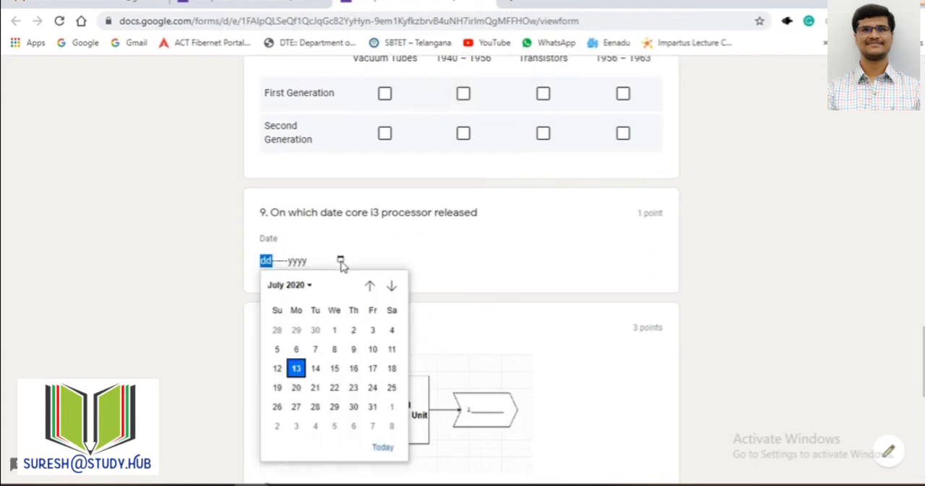
pyautogui.click(454, 252)
pyautogui.scroll(-3, 454, 252)
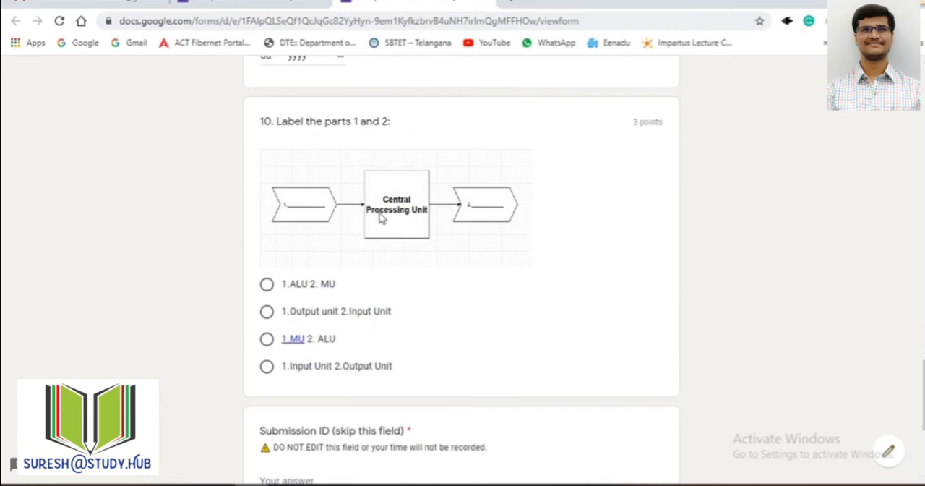
pyautogui.scroll(-5, 619, 249)
# Step: Close the preview and check the Response receipts option in the form's general settings, leaving them without saving
pyautogui.scroll(20, 619, 248)
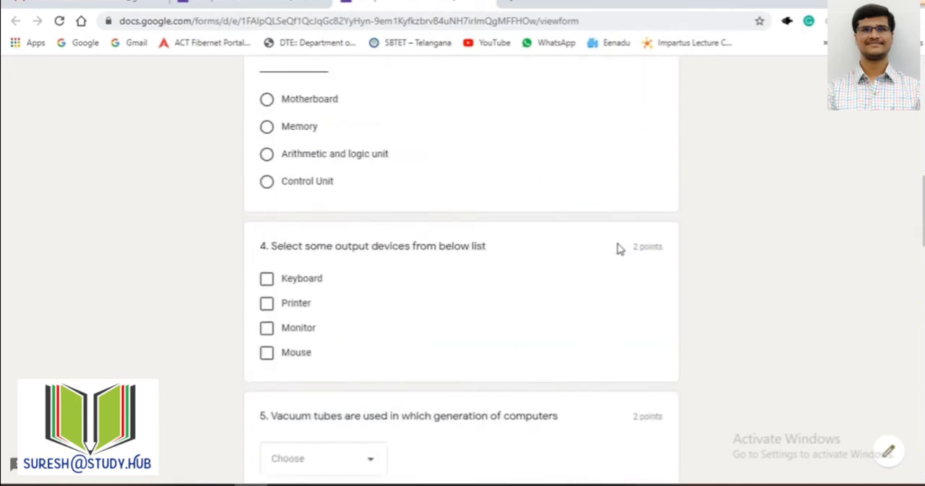
pyautogui.scroll(2, 619, 248)
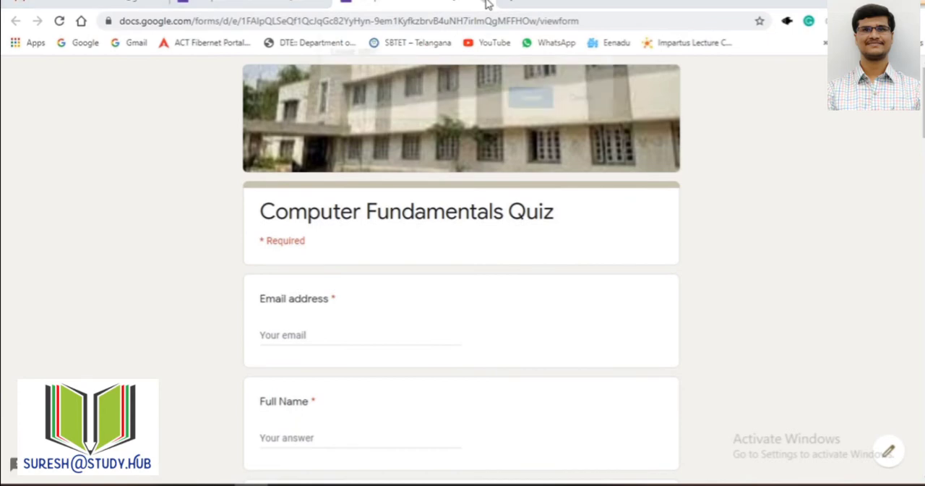
pyautogui.click(488, 4)
pyautogui.click(535, 98)
pyautogui.scroll(10, 749, 97)
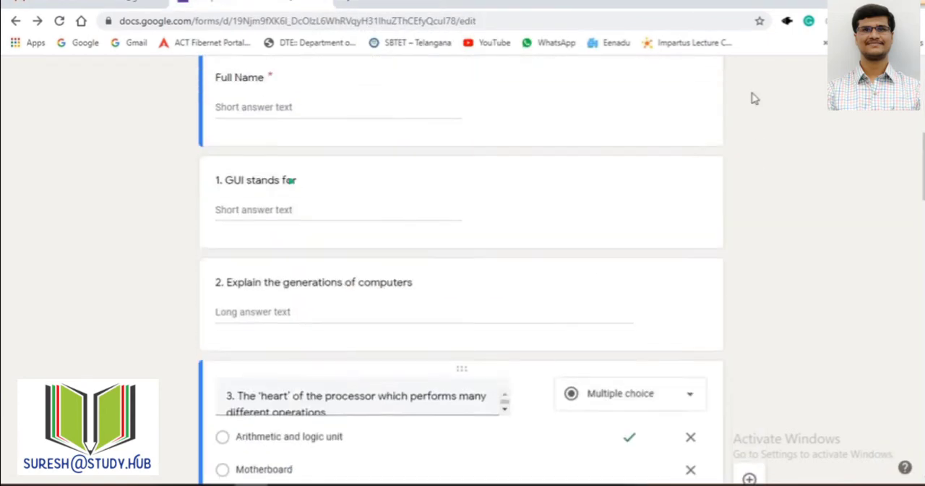
pyautogui.click(759, 79)
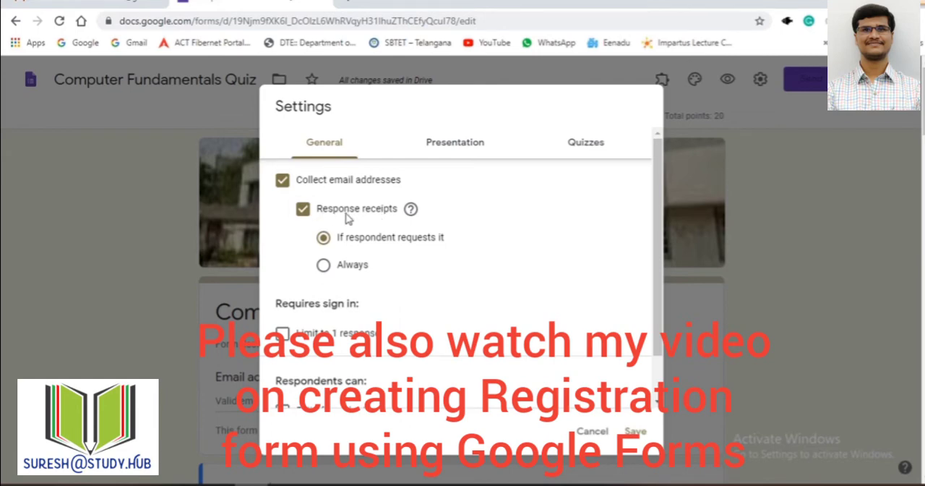
pyautogui.click(592, 432)
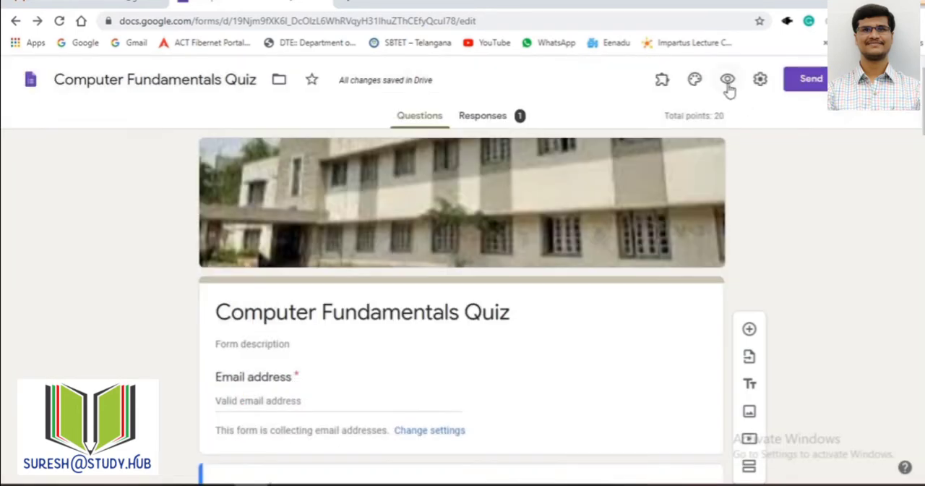
# Step: Preview the form, try the option to send respondents a copy of their responses, and close the preview
pyautogui.click(727, 80)
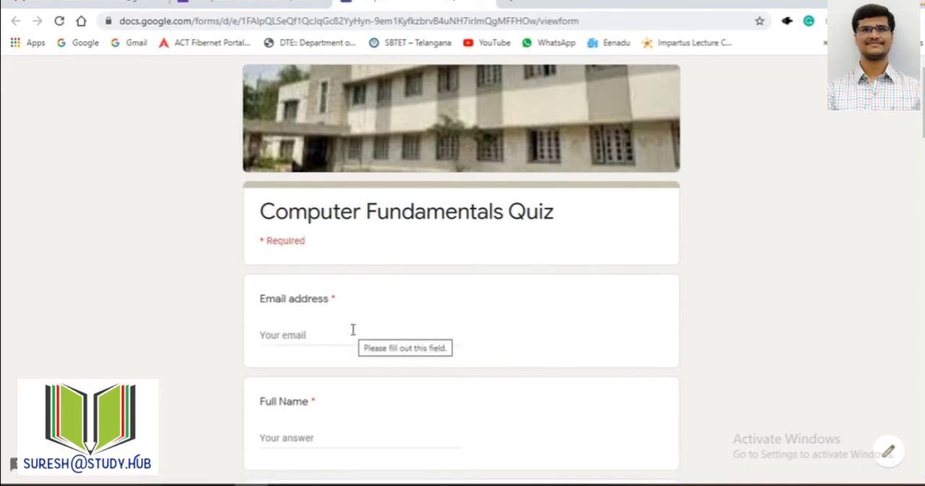
pyautogui.scroll(-20, 433, 330)
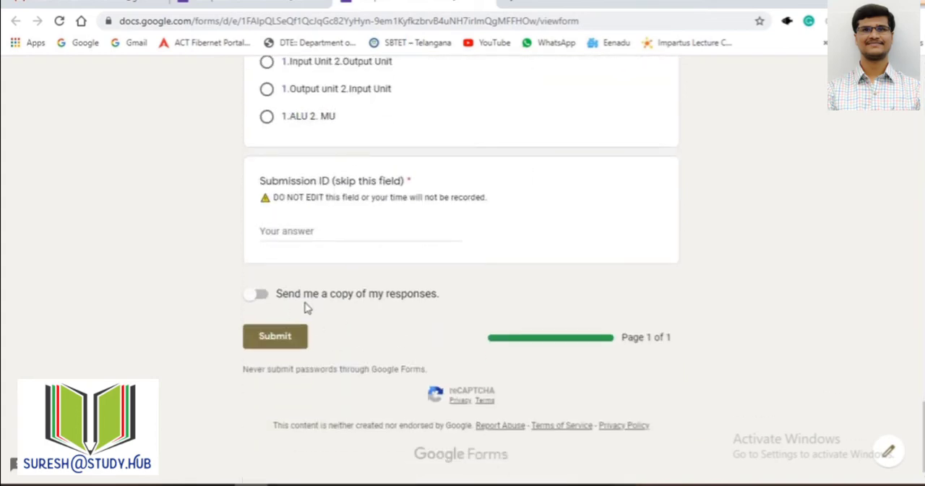
pyautogui.click(259, 297)
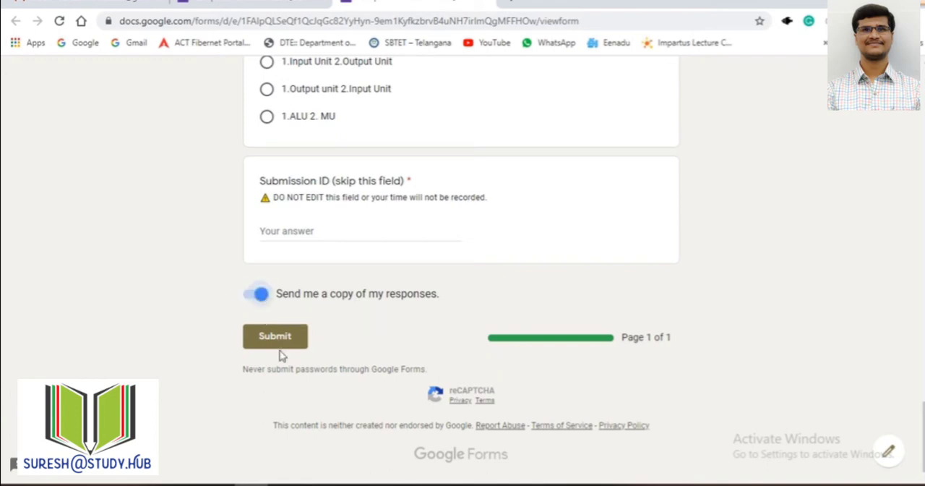
pyautogui.click(249, 302)
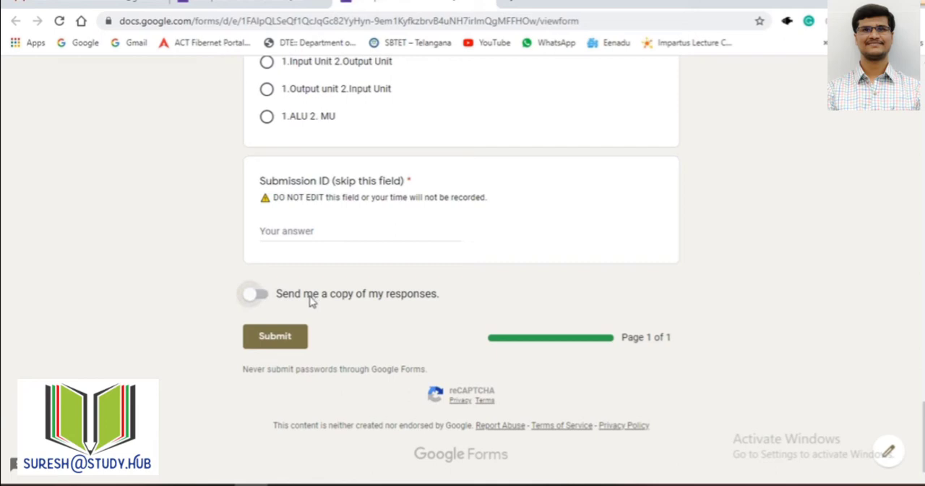
pyautogui.click(452, 6)
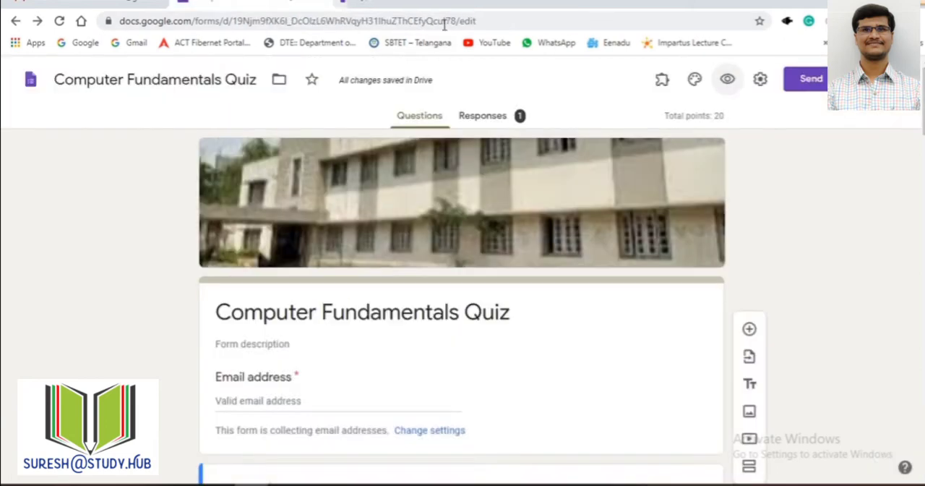
# Step: Try limiting the form to 1 response in the general settings, check the presentation settings, and discard the changes
pyautogui.click(756, 84)
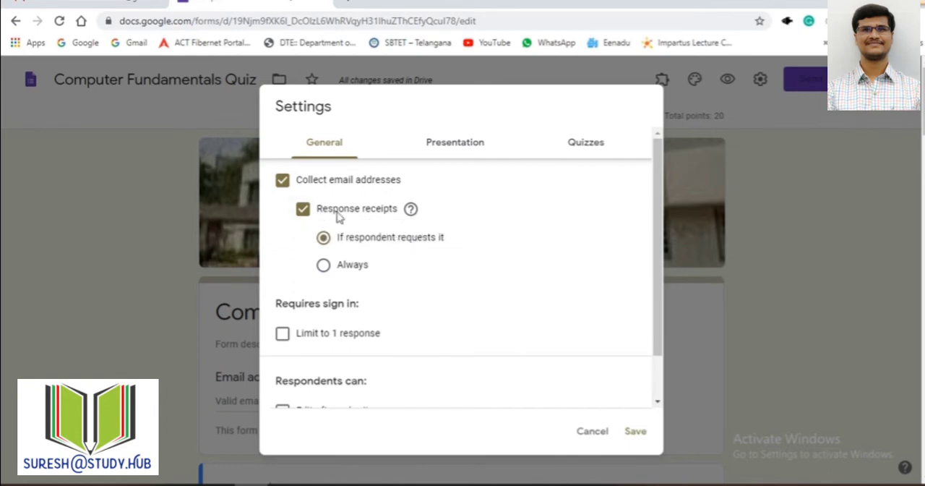
pyautogui.scroll(-2, 391, 266)
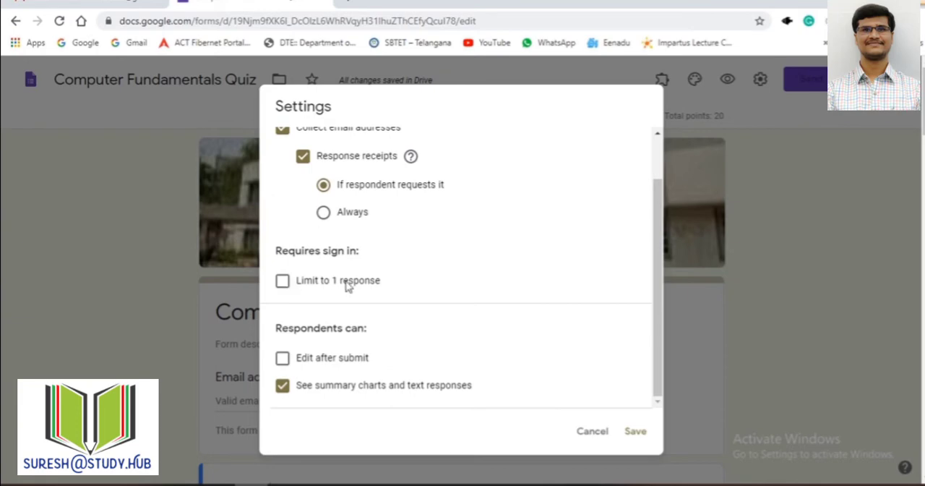
pyautogui.click(284, 289)
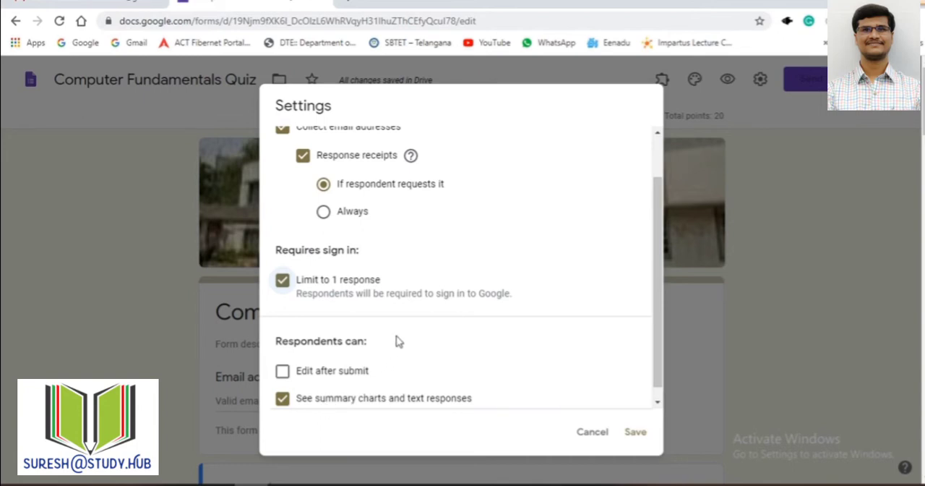
pyautogui.scroll(2, 410, 349)
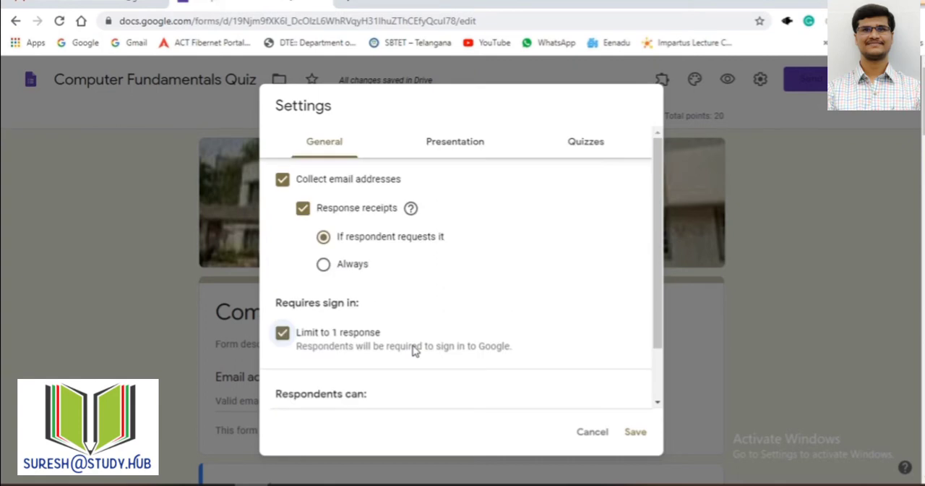
pyautogui.click(443, 142)
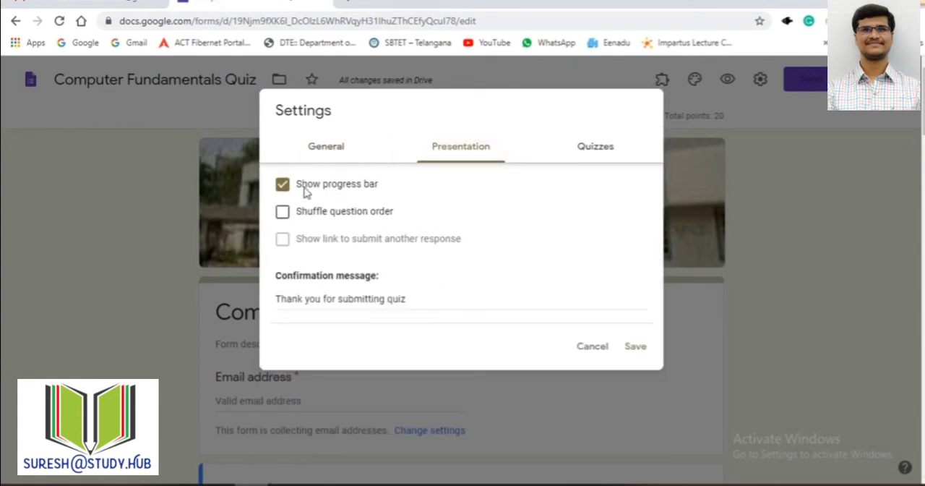
pyautogui.click(592, 346)
# Step: Preview the form twice to examine the progress bar at its end, closing the preview each time
pyautogui.click(727, 78)
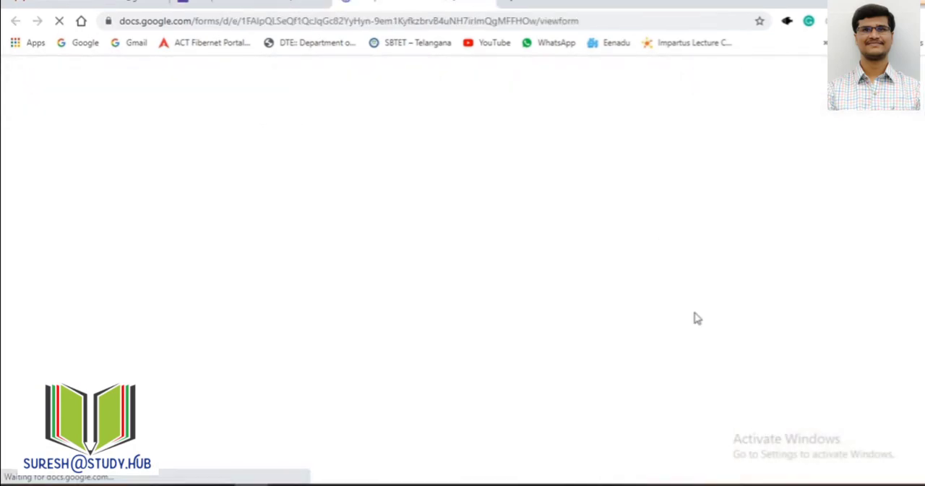
pyautogui.scroll(-15, 696, 318)
pyautogui.scroll(-10, 690, 347)
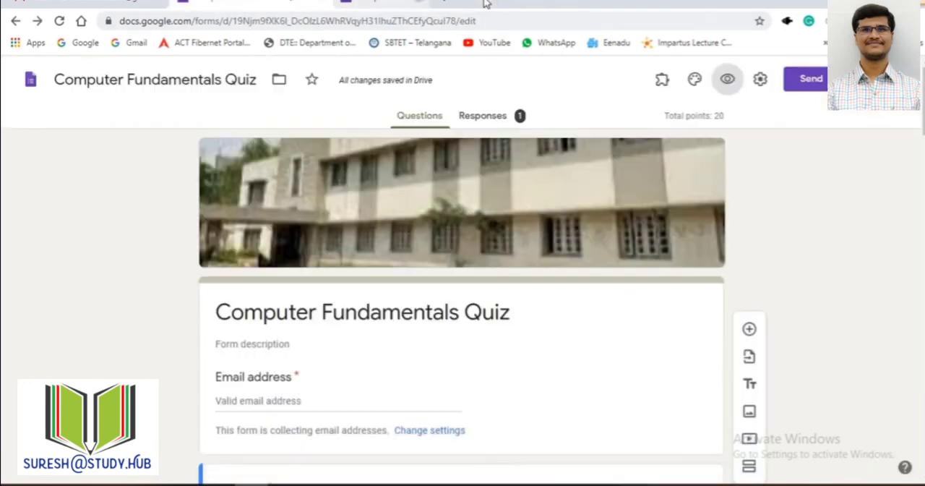
pyautogui.click(487, 5)
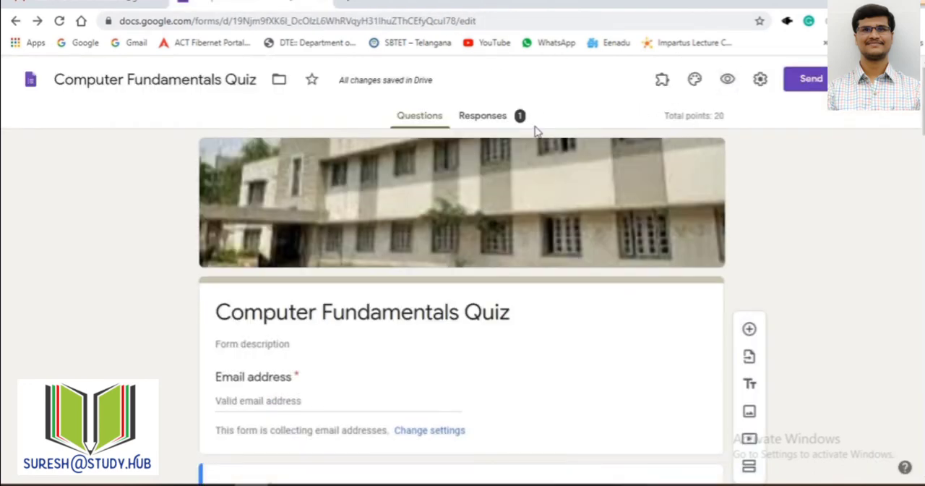
pyautogui.click(727, 79)
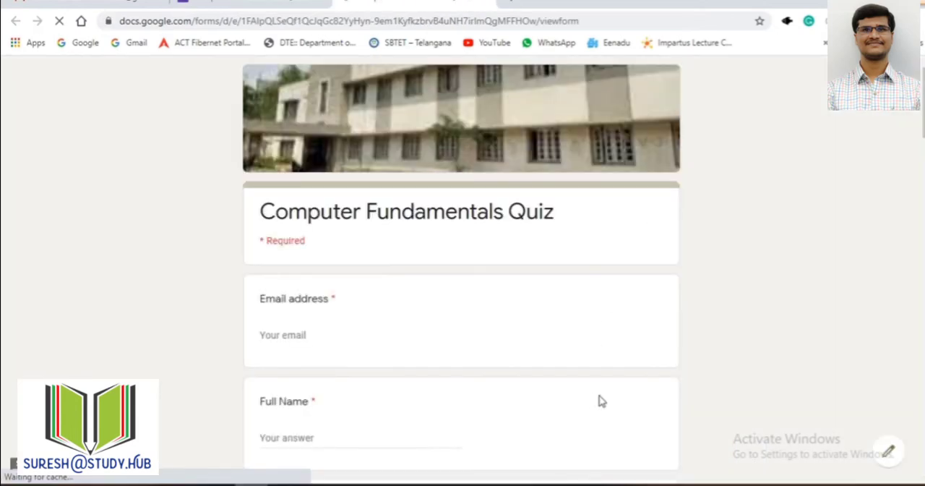
pyautogui.scroll(-6, 629, 282)
pyautogui.scroll(-15, 634, 274)
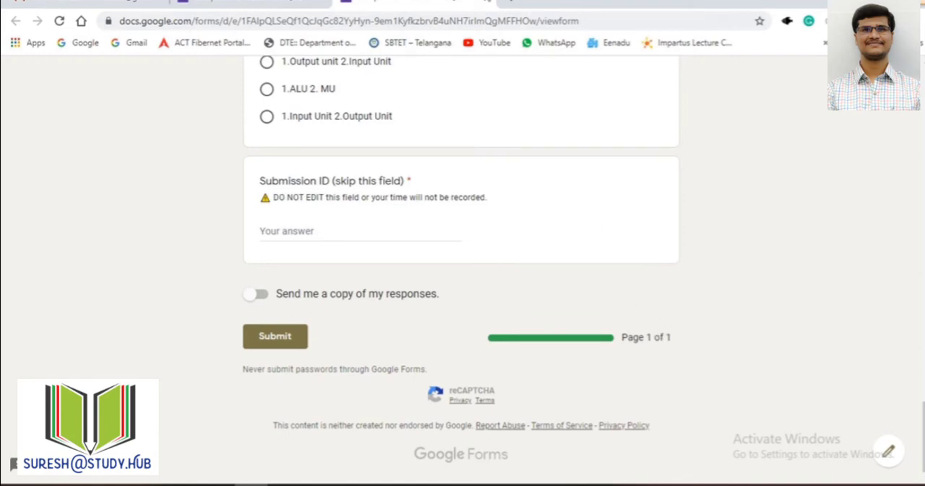
pyautogui.click(489, 4)
# Step: Look over the first questions in the form editor and locate the Add section option
pyautogui.scroll(-3, 732, 182)
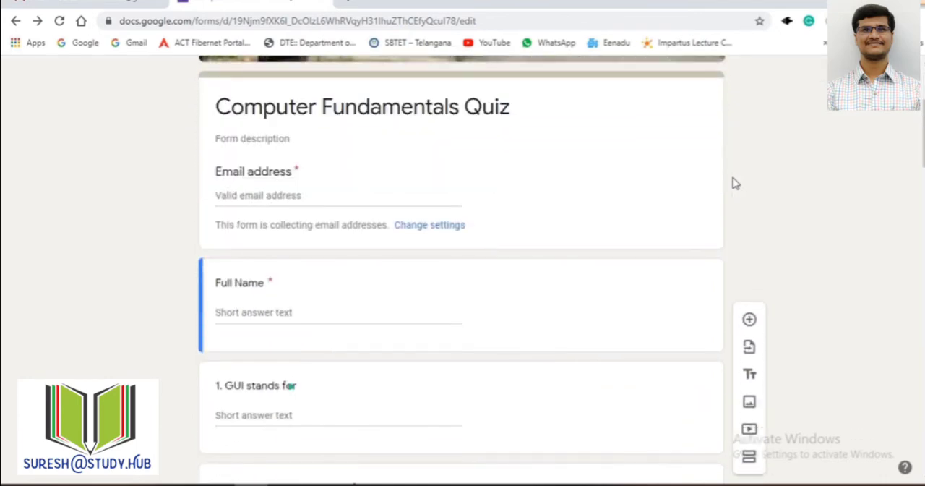
pyautogui.scroll(-3, 738, 192)
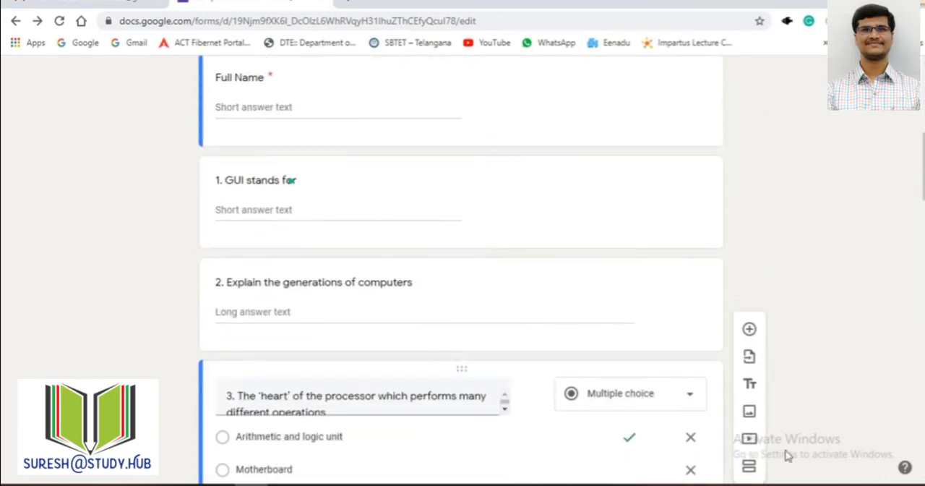
pyautogui.scroll(6, 788, 455)
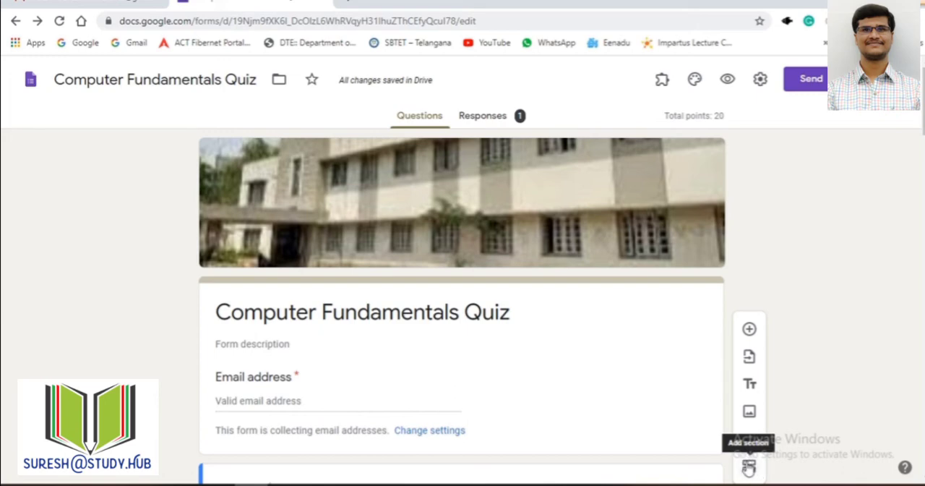
# Step: Review the form's general settings and open its presentation settings to examine the progress bar and question order options
pyautogui.click(759, 79)
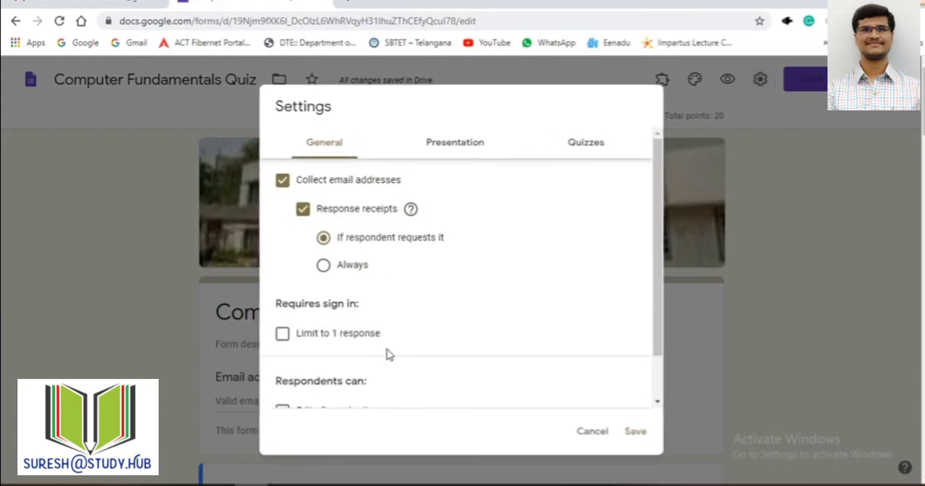
pyautogui.scroll(-1, 473, 160)
pyautogui.scroll(3, 473, 160)
pyautogui.click(457, 150)
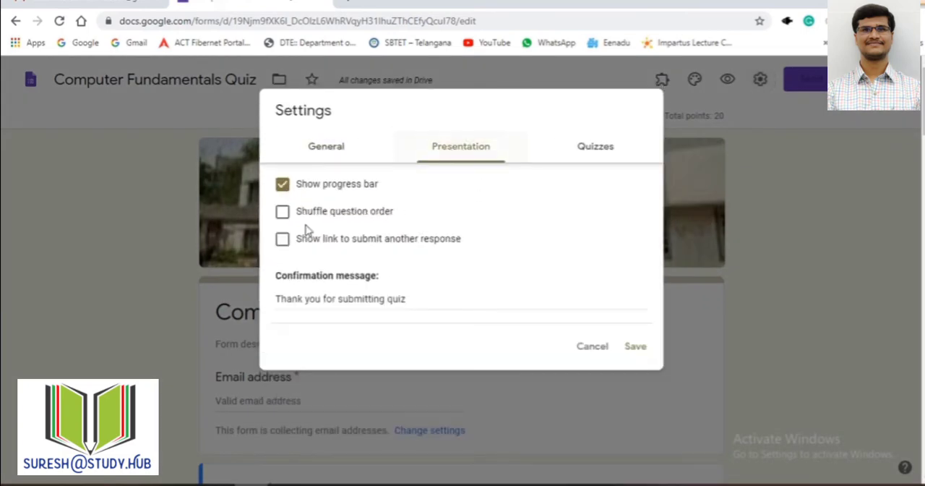
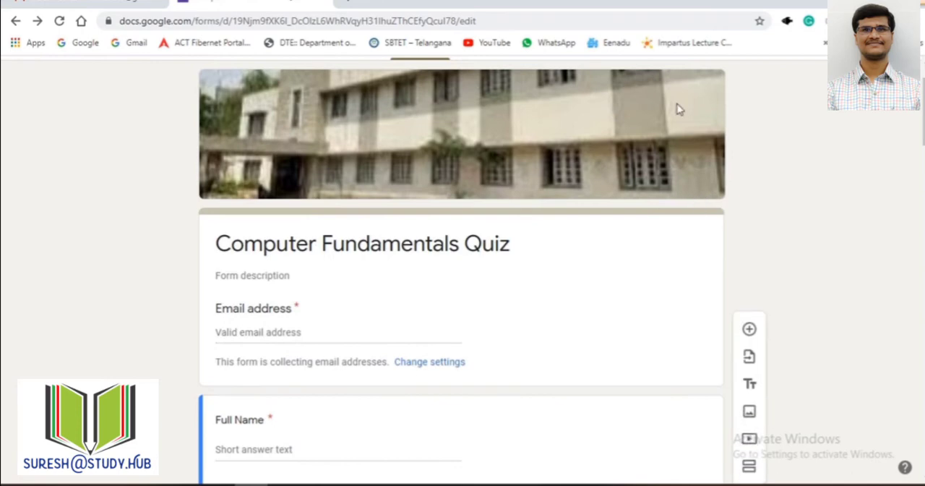
# Step: Tick the limit to 1 response in the general settings and turn on shuffled question order in the presentation settings
pyautogui.scroll(2, 680, 116)
pyautogui.click(760, 79)
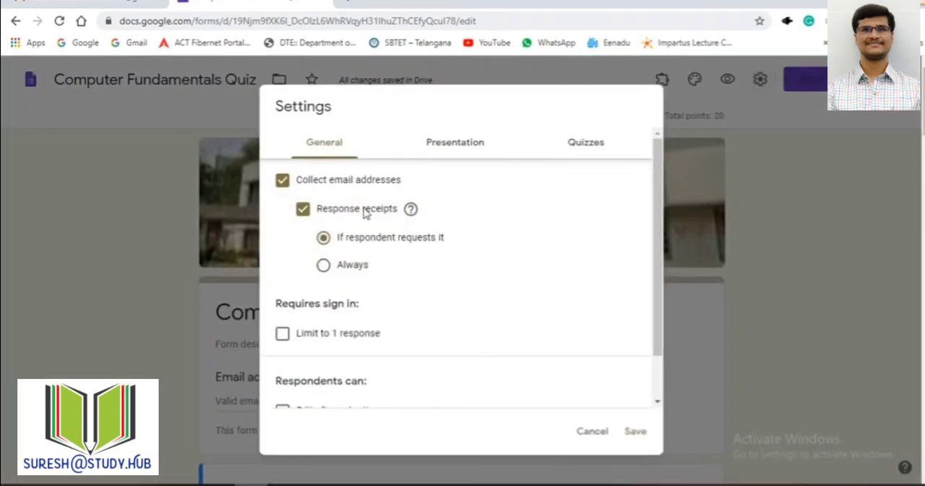
pyautogui.click(284, 333)
pyautogui.scroll(-2, 434, 335)
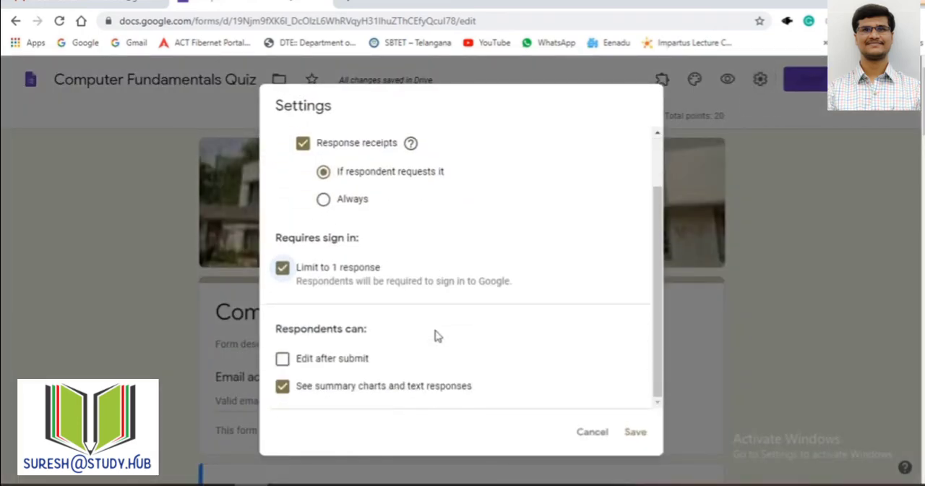
pyautogui.scroll(2, 449, 217)
pyautogui.click(457, 148)
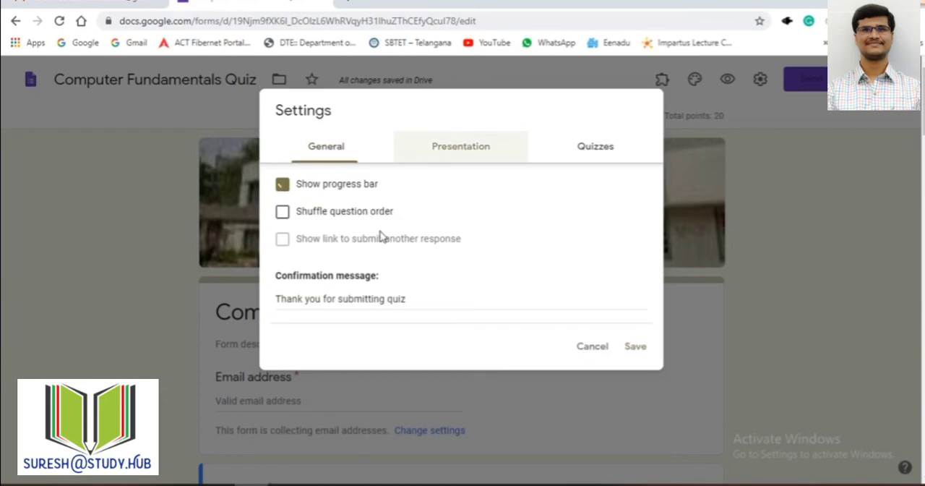
pyautogui.click(280, 216)
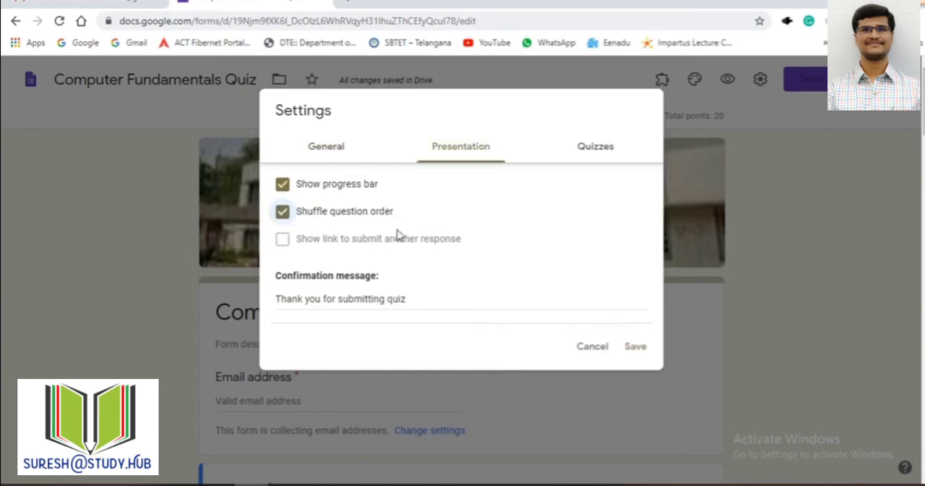
# Step: Set the quiz grades to be released later, after manual review, check what respondents can see, and save the settings
pyautogui.click(580, 148)
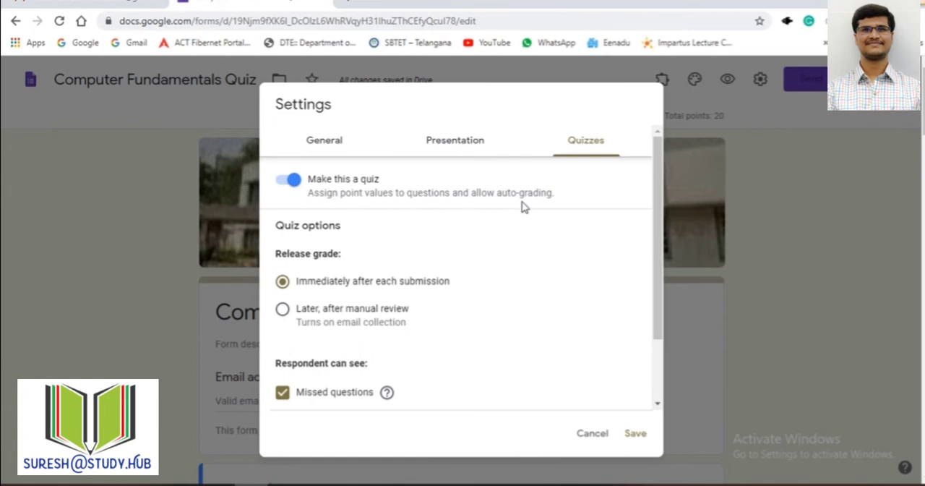
pyautogui.scroll(-1, 336, 278)
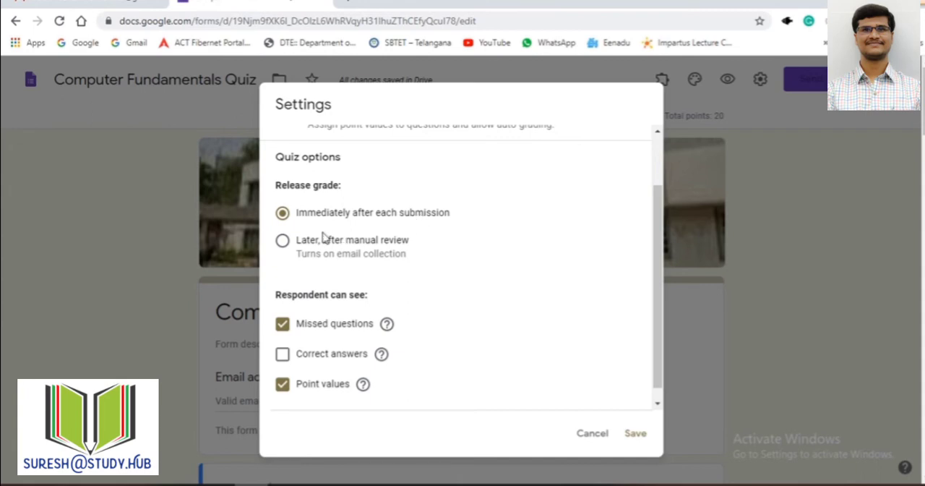
pyautogui.click(282, 240)
pyautogui.click(282, 212)
pyautogui.click(284, 243)
pyautogui.scroll(-1, 407, 315)
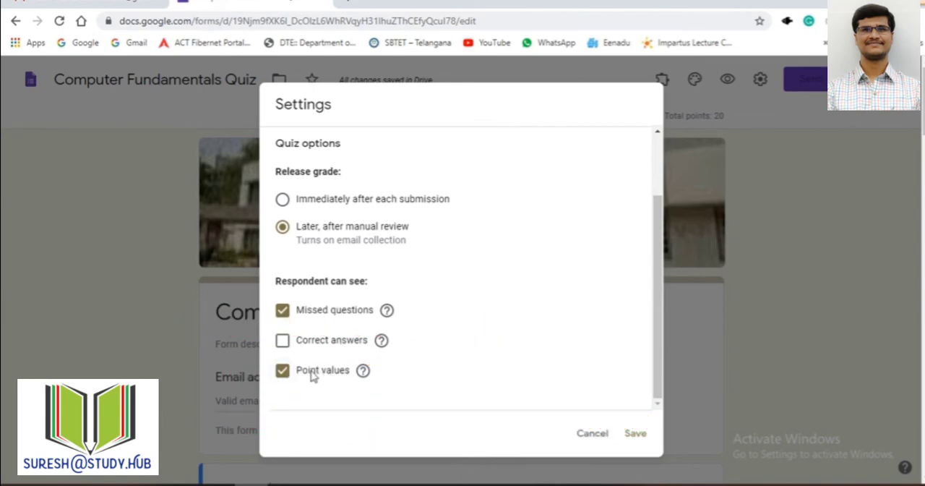
pyautogui.scroll(2, 516, 361)
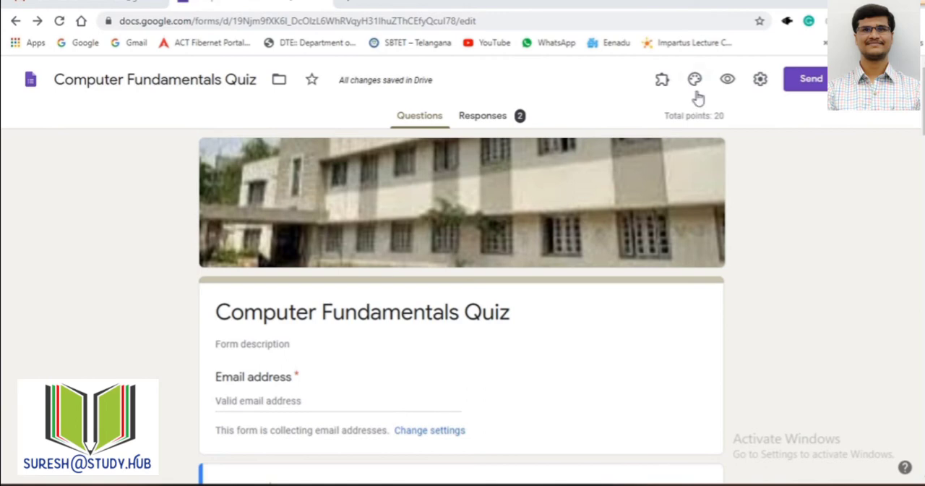
# Step: Preview the form and examine the shuffled order of its questions
pyautogui.click(695, 83)
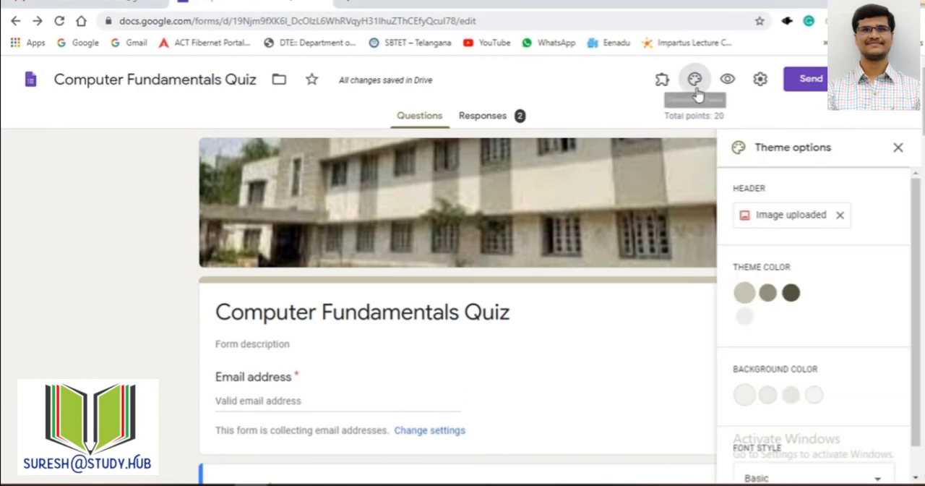
pyautogui.click(738, 84)
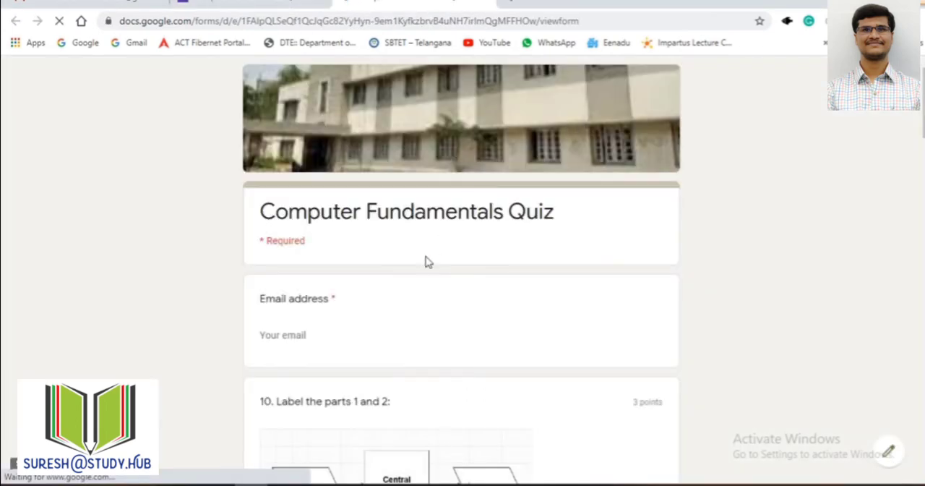
pyautogui.scroll(-1, 302, 308)
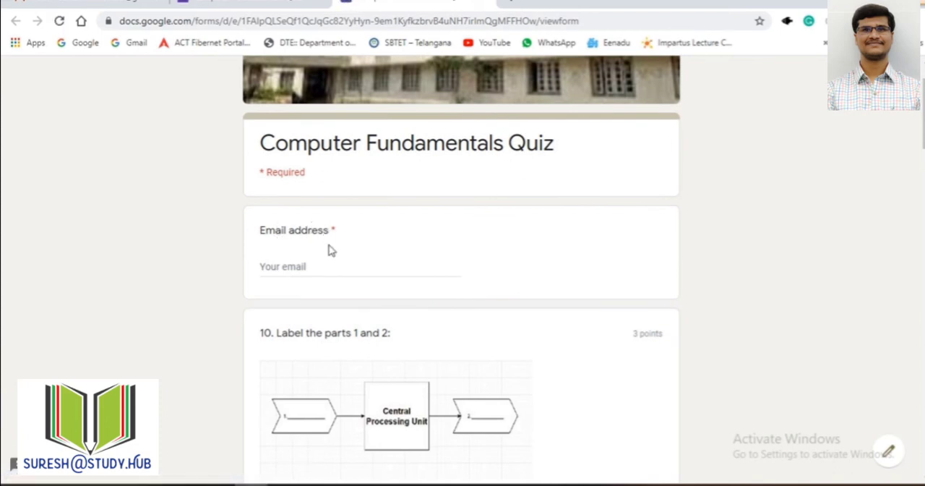
pyautogui.scroll(-2, 323, 292)
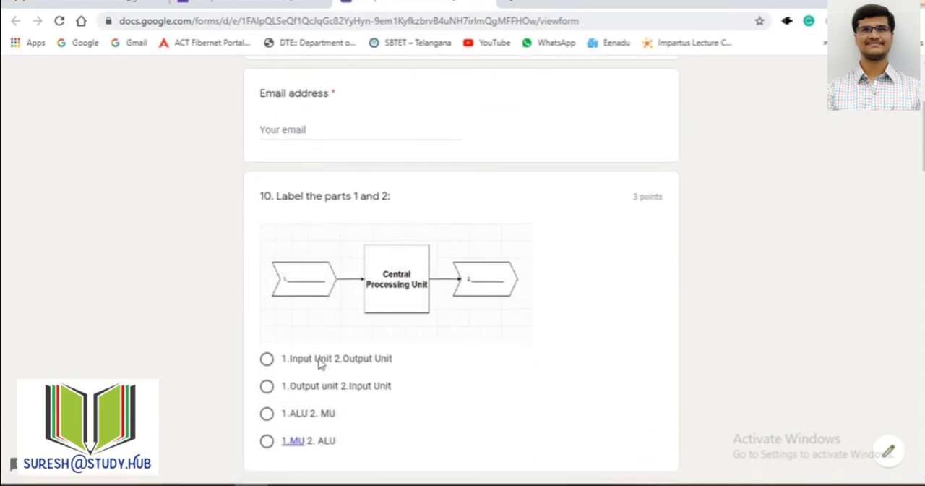
pyautogui.scroll(-1, 320, 376)
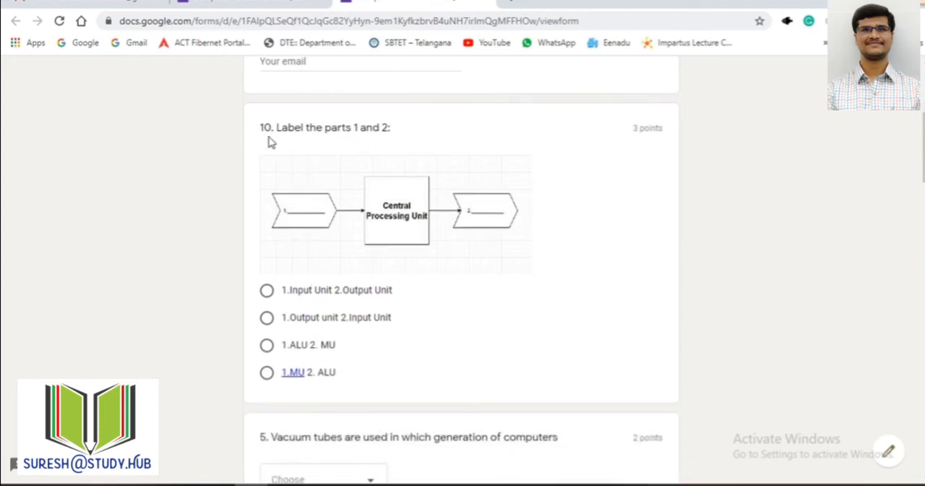
pyautogui.scroll(-3, 297, 391)
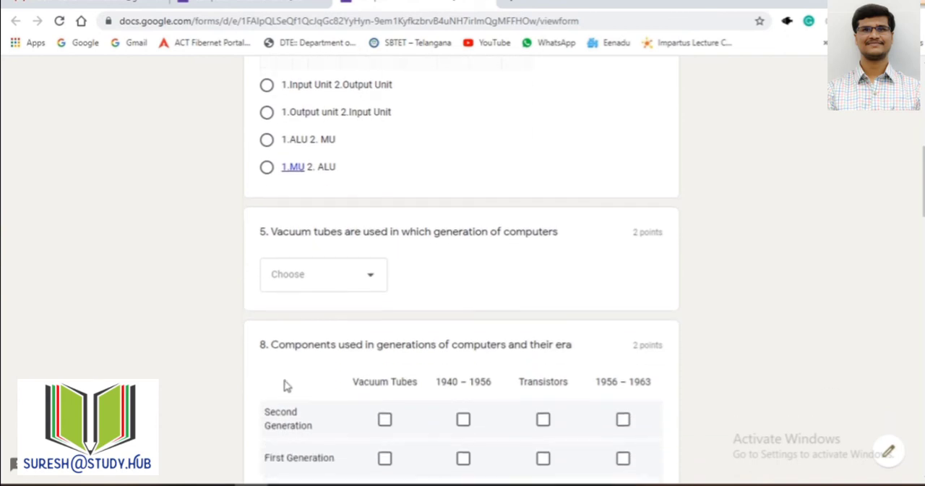
# Step: Fill in the respondent's email address and answer question 10 with "1.Input Unit 2.Output Unit"
pyautogui.scroll(6, 461, 273)
pyautogui.click(313, 272)
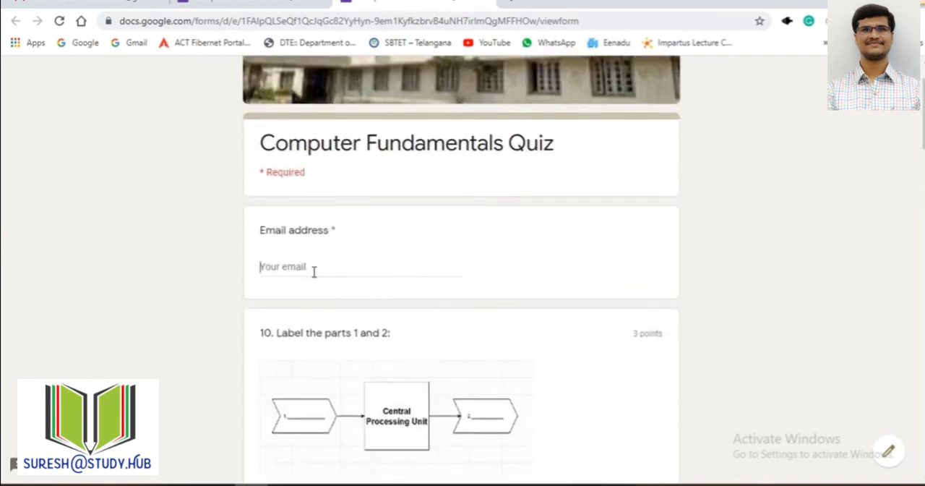
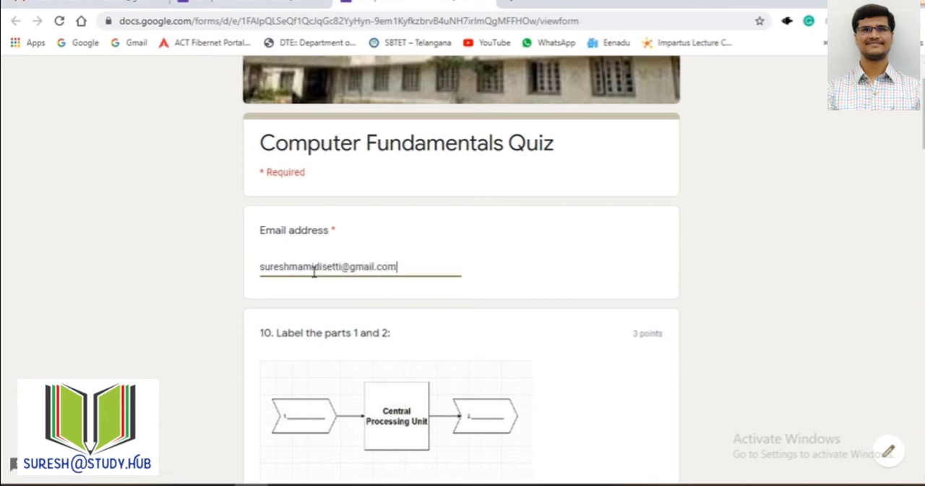
pyautogui.scroll(-3, 313, 272)
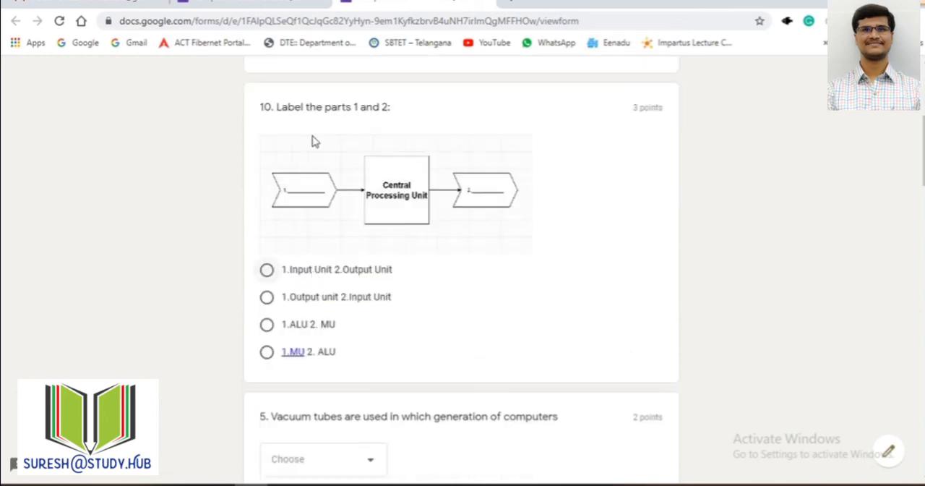
pyautogui.click(266, 269)
pyautogui.scroll(-3, 368, 330)
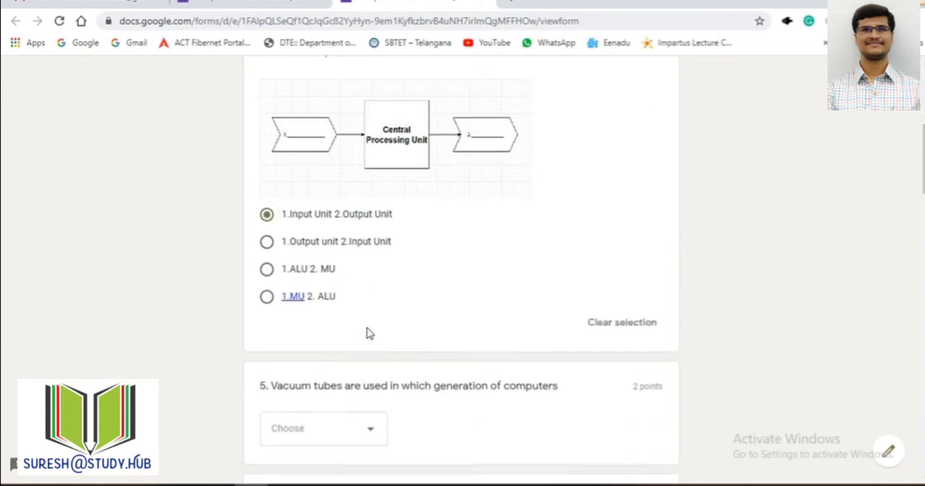
# Step: Answer question 3 with "Arithmetic and logic unit" and set the date in question 9 to 15-Jul-2020
pyautogui.click(352, 291)
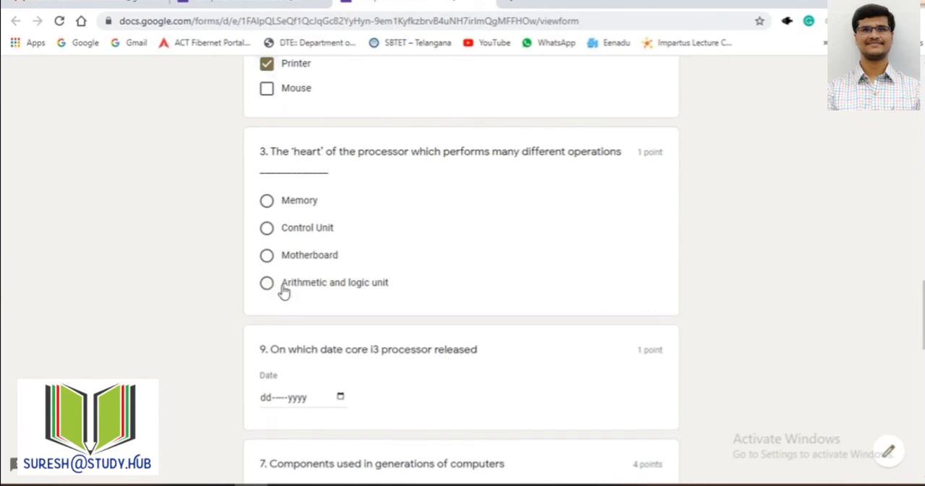
pyautogui.click(283, 288)
pyautogui.scroll(-3, 363, 319)
pyautogui.click(341, 213)
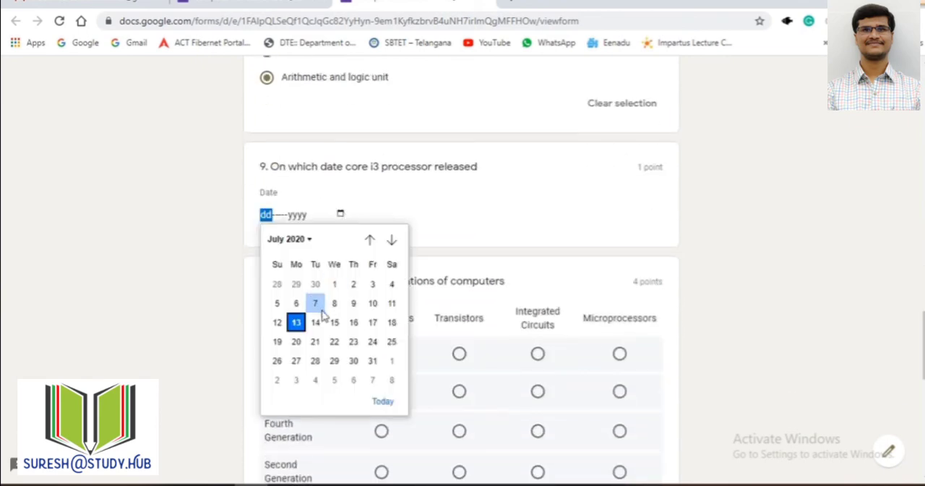
pyautogui.click(335, 323)
# Step: In question 7, match Third Generation to Integrated Circuits, First to Vacuum Tubes, Fourth to Microprocessors and Second to Transistors
pyautogui.scroll(-2, 391, 282)
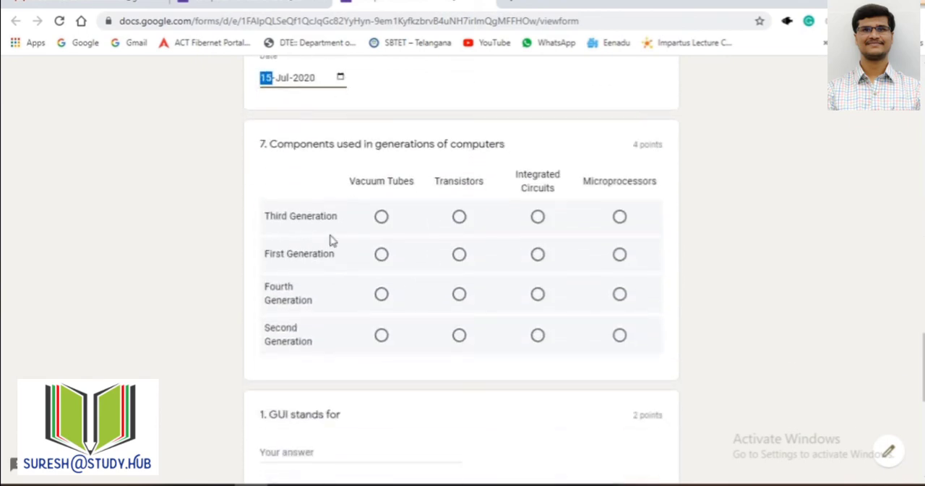
pyautogui.click(535, 219)
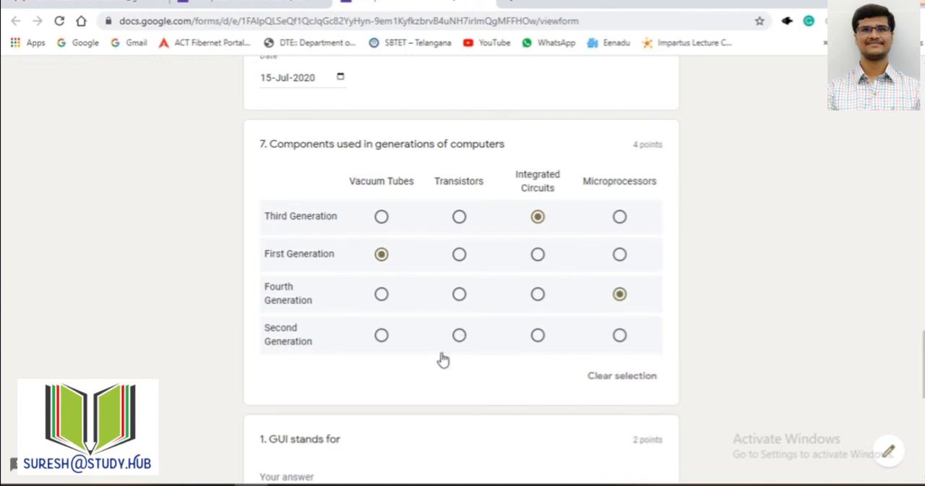
pyautogui.click(459, 335)
# Step: Answer question 1 with "graphical user interface" and fill in the respondent's full name
pyautogui.scroll(-3, 378, 399)
pyautogui.click(286, 273)
pyautogui.write('g')
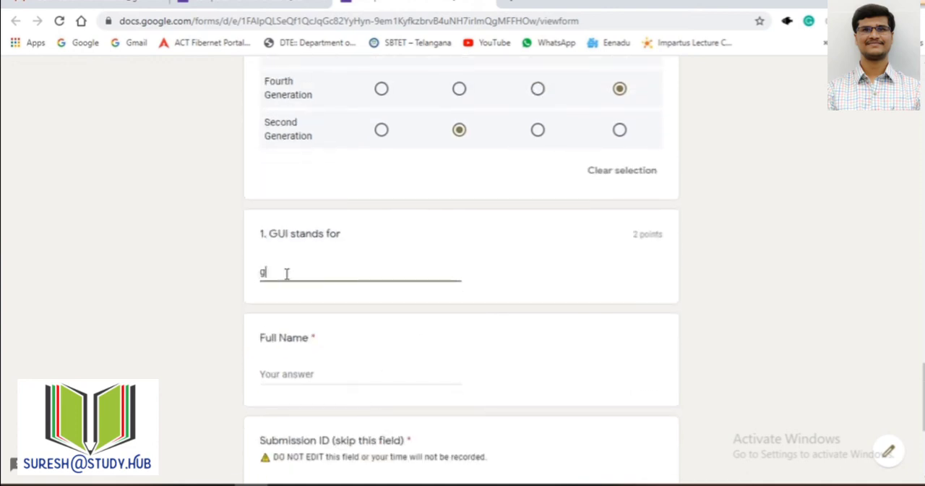
pyautogui.write('raphical user in')
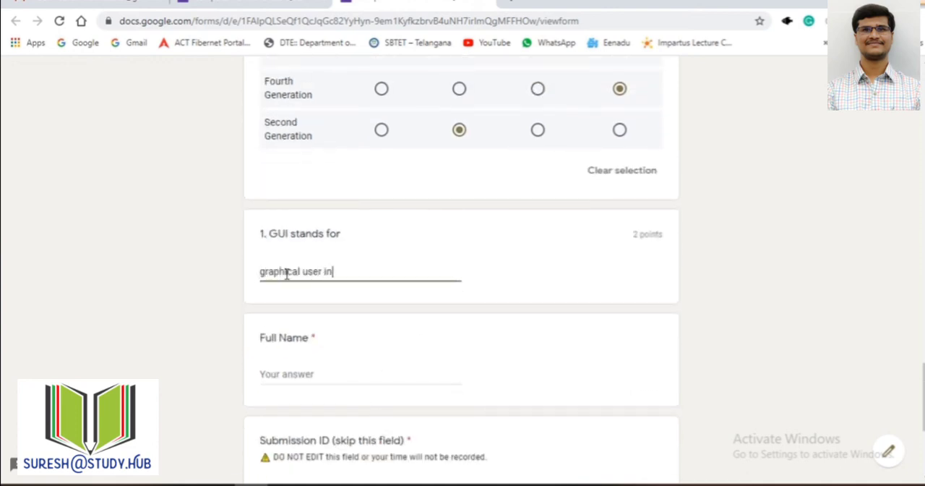
pyautogui.write('terface')
pyautogui.scroll(-2, 366, 310)
pyautogui.click(303, 236)
pyautogui.write('M suresh')
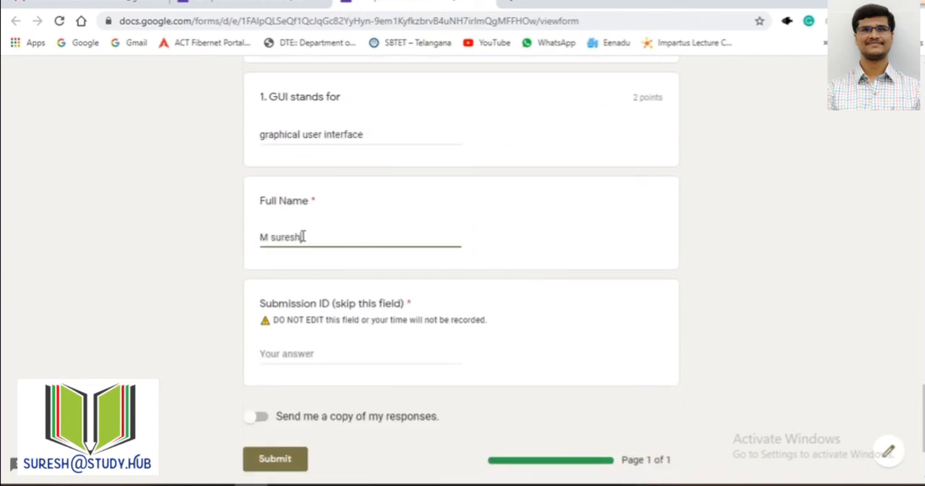
# Step: Enter "ddd" in the Submission ID field, request a copy of the responses, and submit the quiz
pyautogui.scroll(-2, 343, 289)
pyautogui.click(328, 228)
pyautogui.write('ddd')
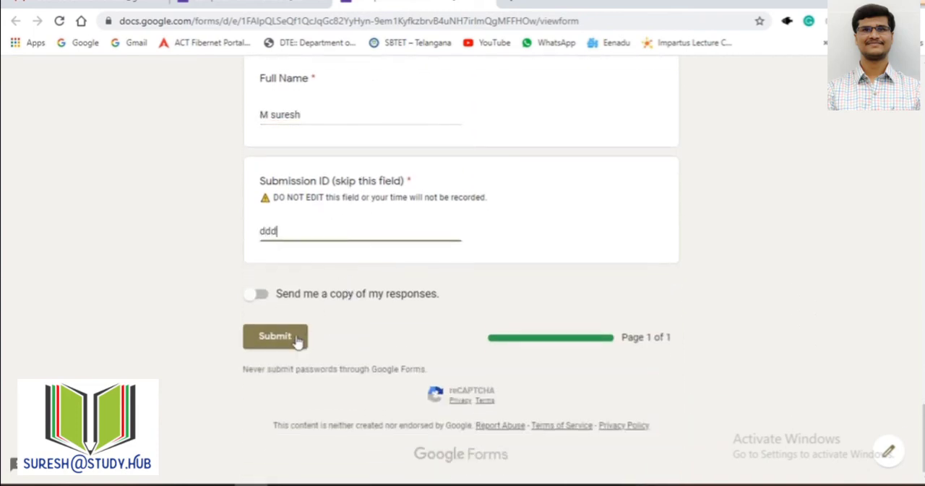
pyautogui.click(260, 297)
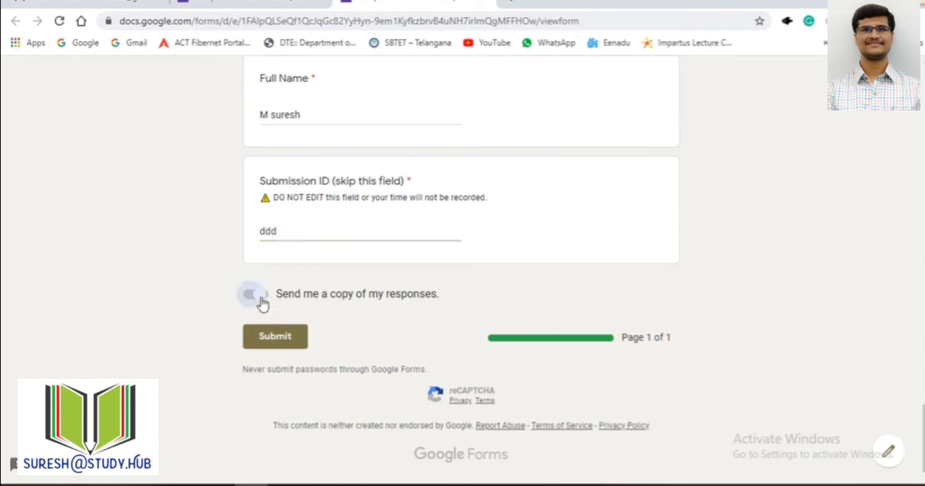
pyautogui.click(282, 344)
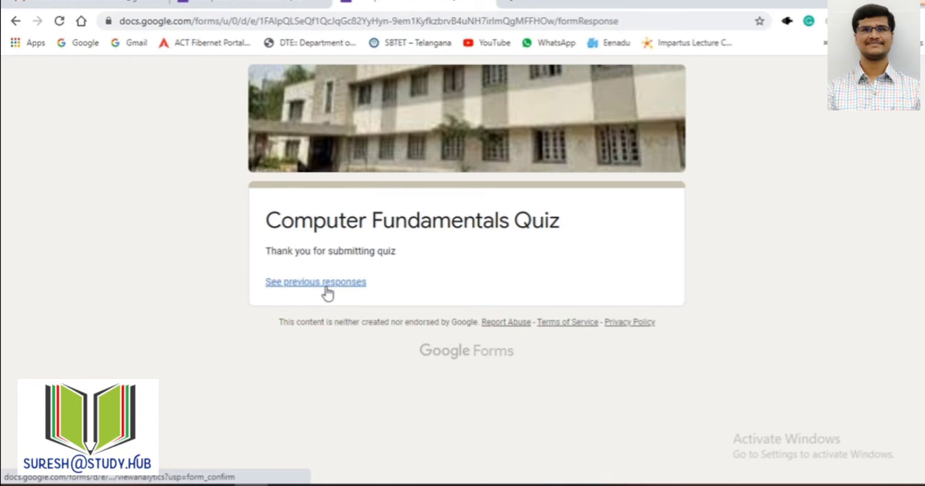
# Step: Return to the form editor, check the summary charts and text responses option in the general settings, and close them without saving
pyautogui.click(263, 5)
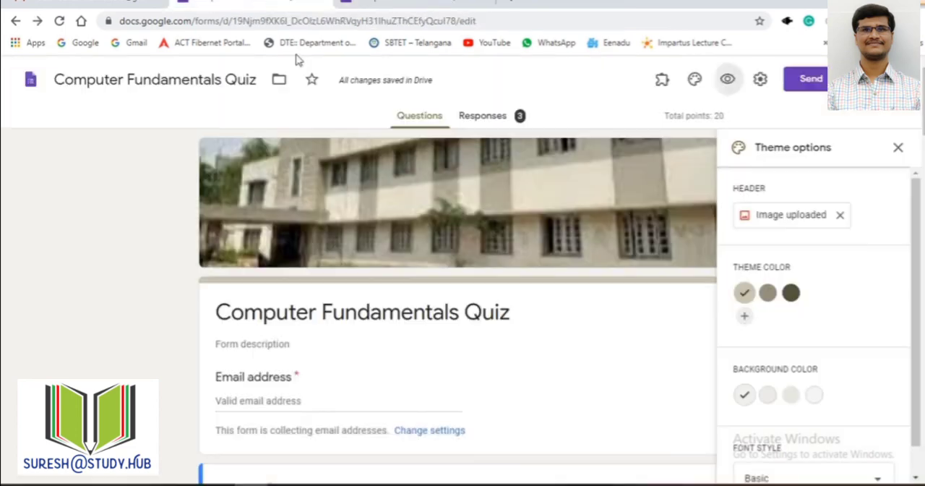
pyautogui.click(760, 79)
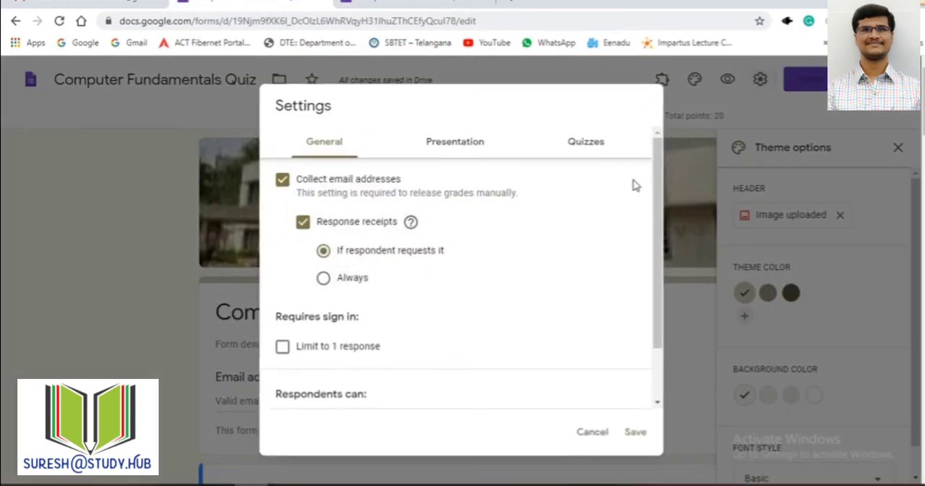
pyautogui.scroll(-2, 381, 343)
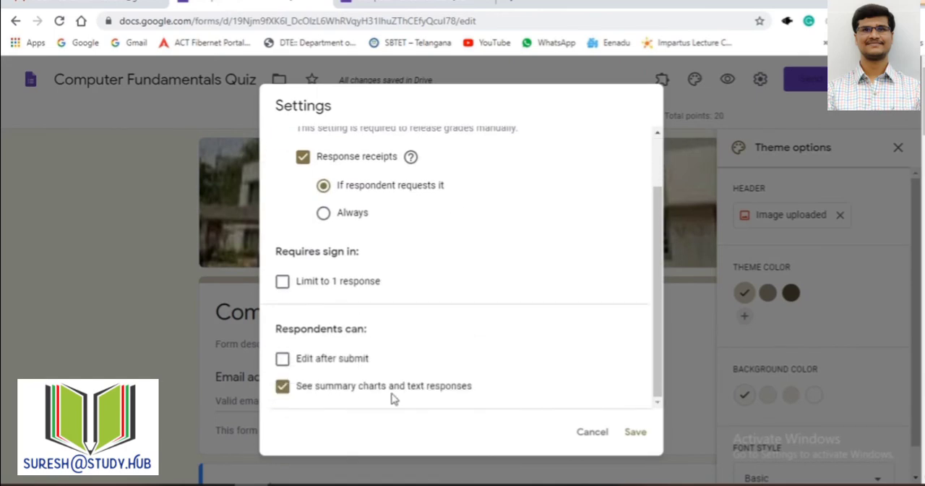
pyautogui.click(586, 432)
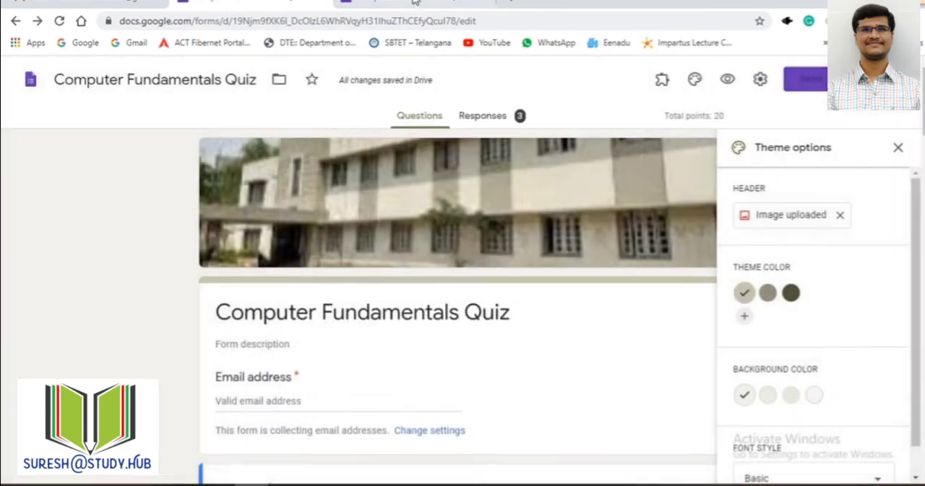
# Step: Open the previous responses from the submission confirmation page and examine the answers for the Full Name field and questions 1 to 3
pyautogui.click(415, 2)
pyautogui.click(298, 281)
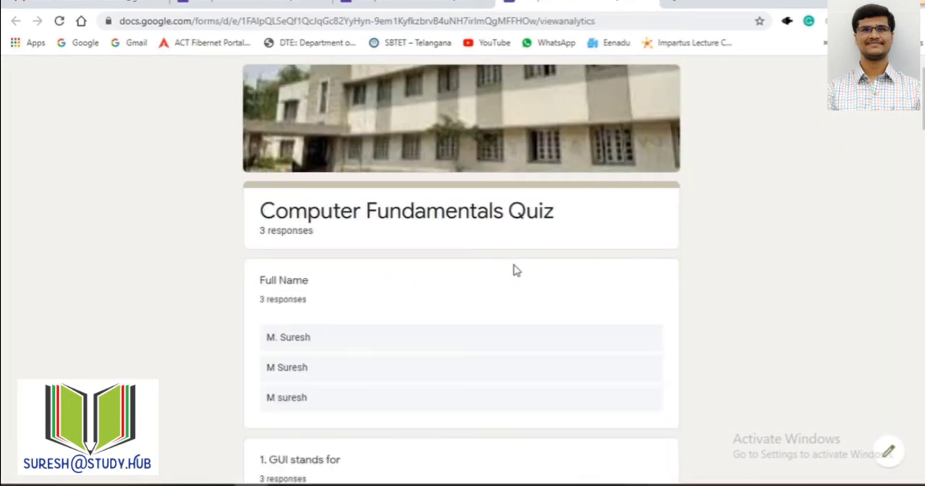
pyautogui.scroll(-2, 513, 270)
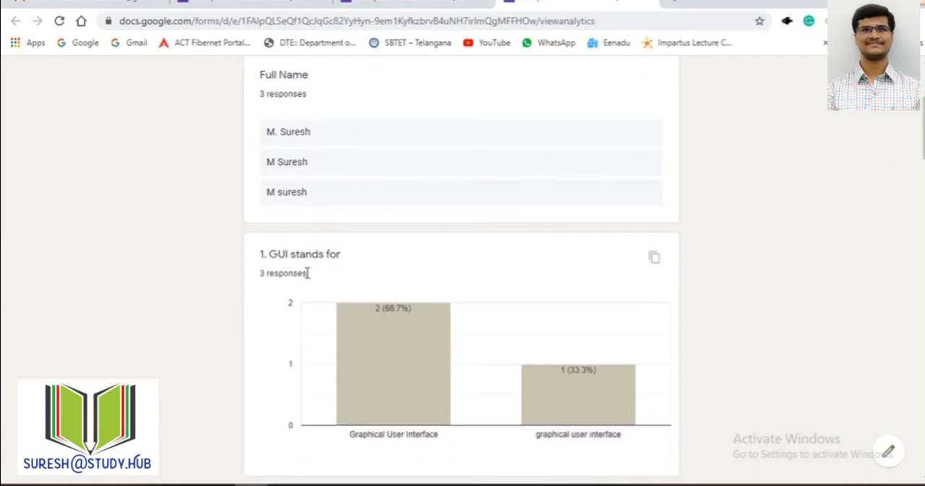
pyautogui.scroll(-2, 304, 269)
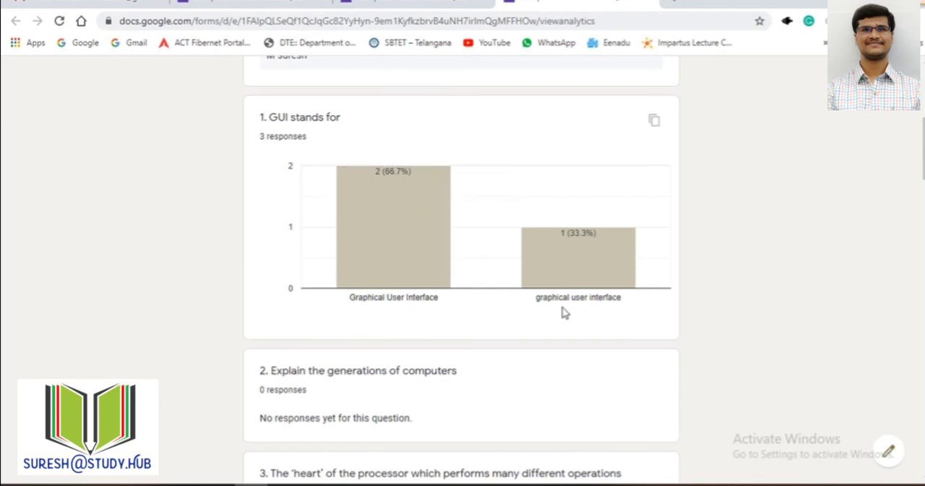
pyautogui.scroll(-2, 506, 321)
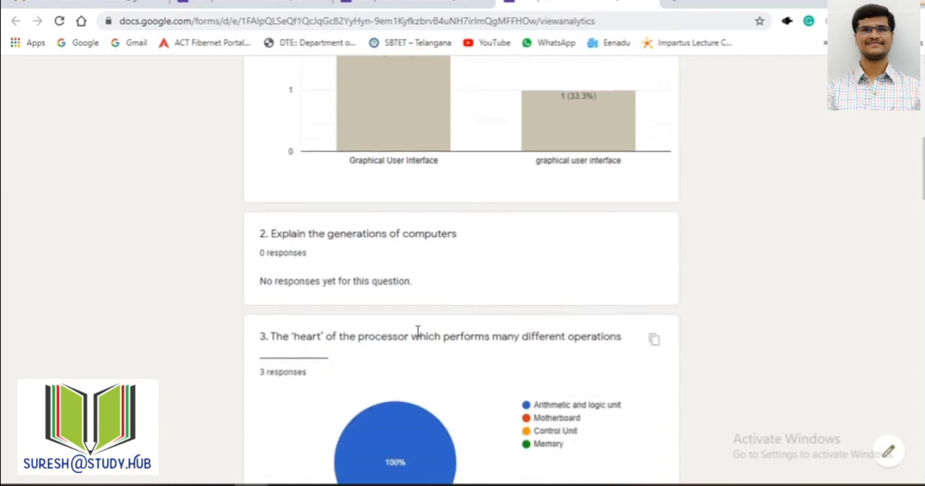
pyautogui.scroll(-1, 364, 317)
pyautogui.scroll(-1, 363, 316)
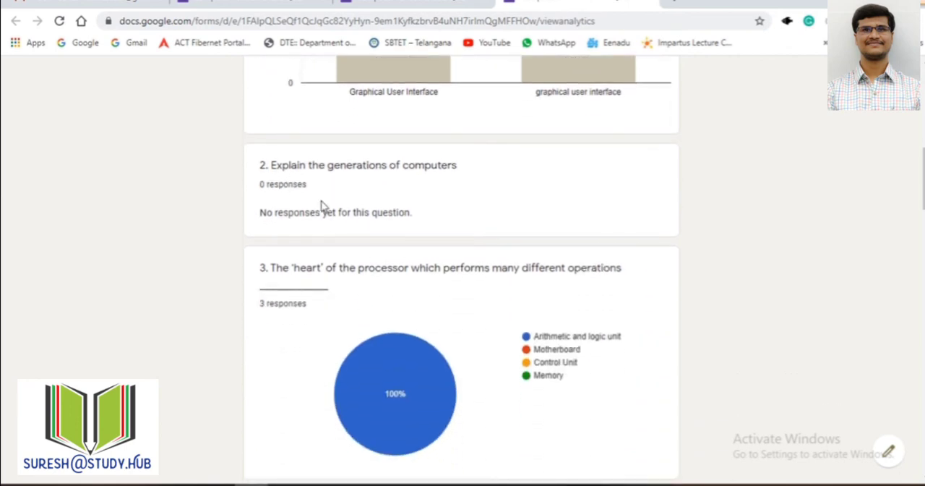
pyautogui.scroll(-2, 334, 189)
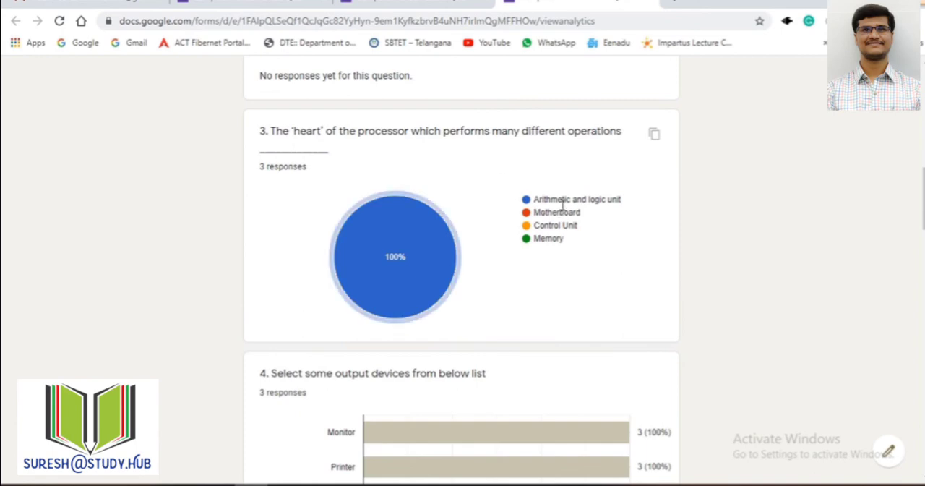
pyautogui.moveTo(430, 244)
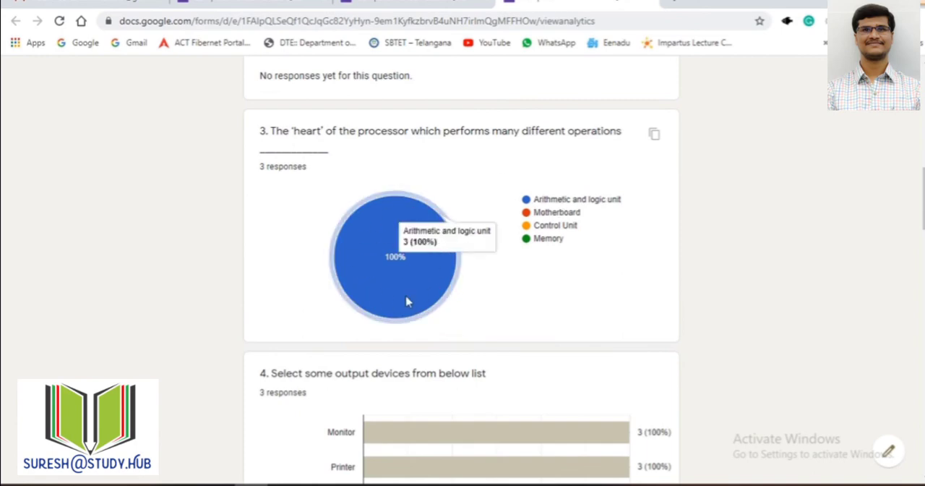
# Step: Examine the response charts from question 4 to the Submission ID field, and close the response summary
pyautogui.scroll(-3, 394, 301)
pyautogui.scroll(-10, 335, 161)
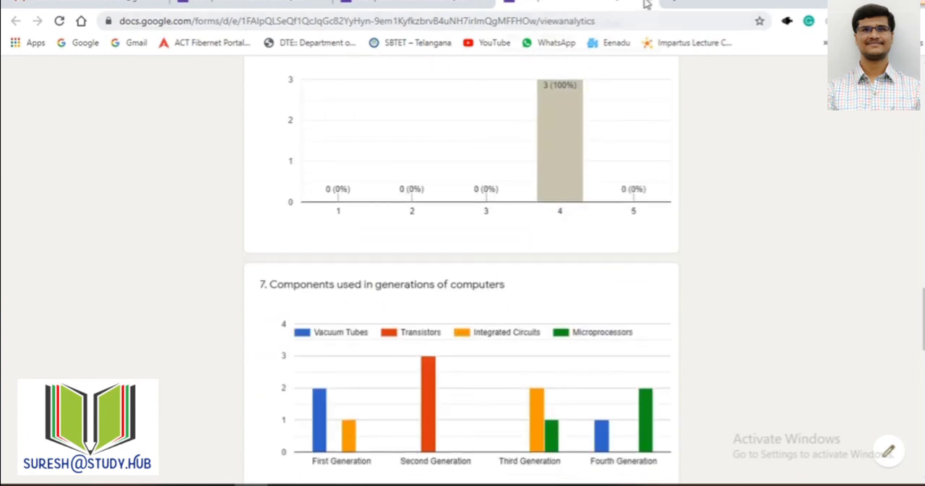
pyautogui.scroll(-3, 419, 421)
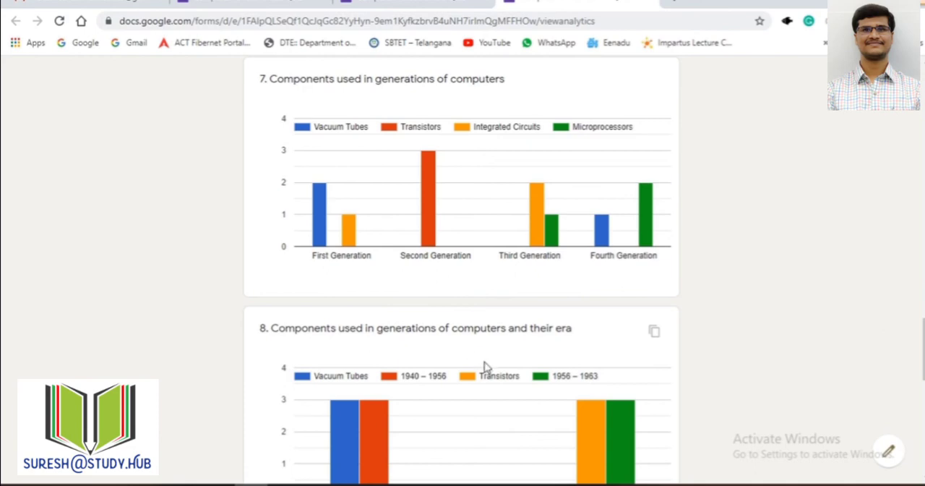
pyautogui.scroll(7, 485, 368)
pyautogui.scroll(-6, 487, 367)
pyautogui.scroll(-4, 615, 372)
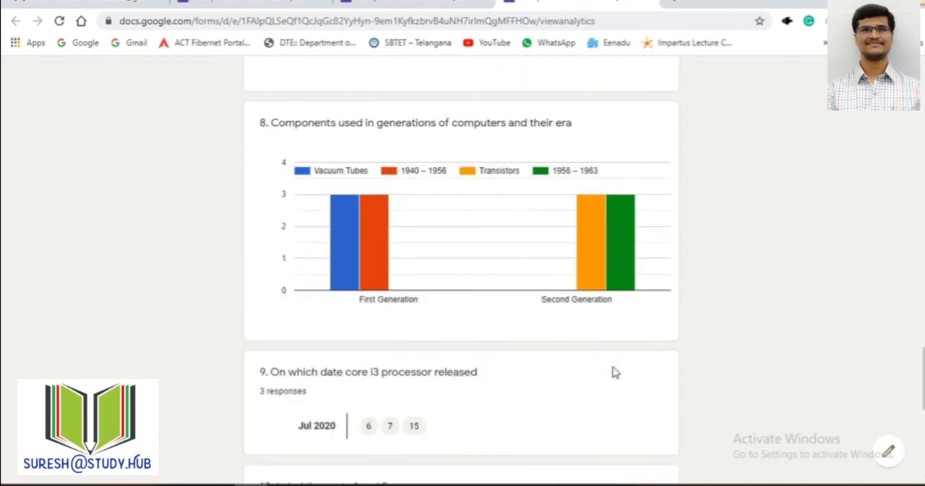
pyautogui.scroll(-6, 615, 372)
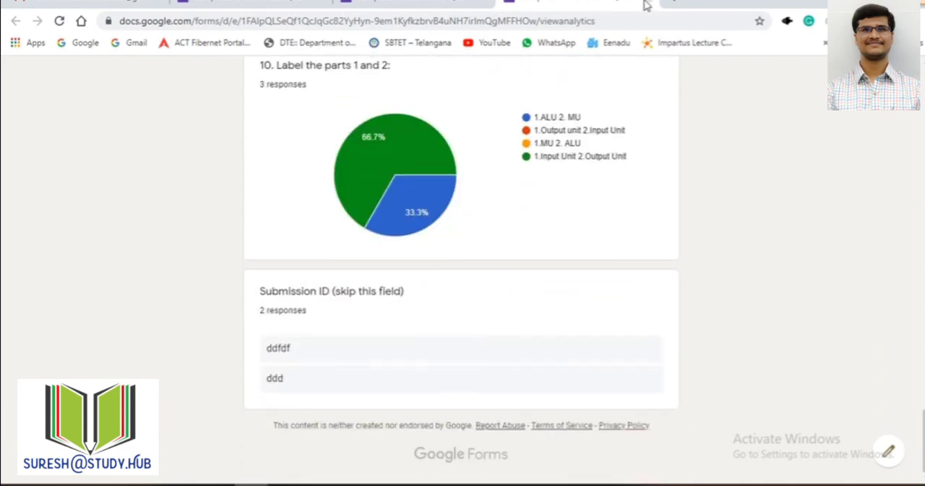
pyautogui.click(645, 1)
# Step: In the form editor's general settings, limit respondents to 1 response and save the settings
pyautogui.click(297, 1)
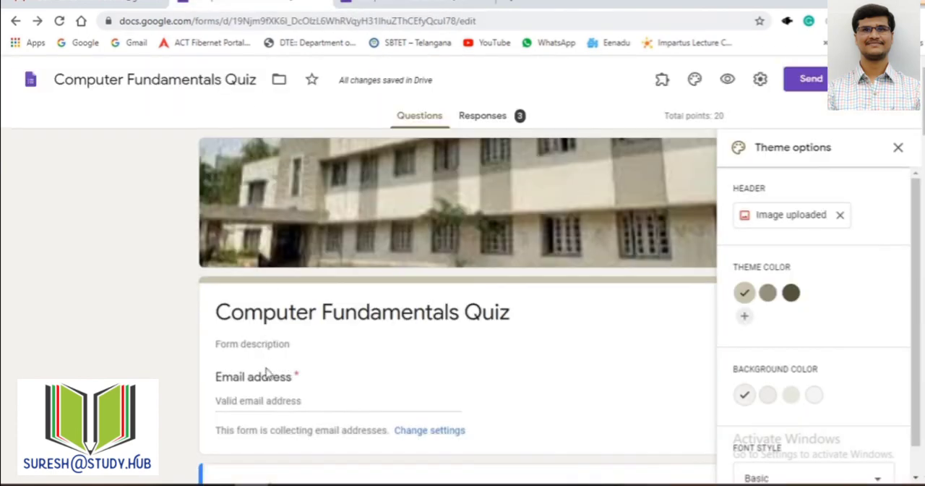
pyautogui.click(759, 79)
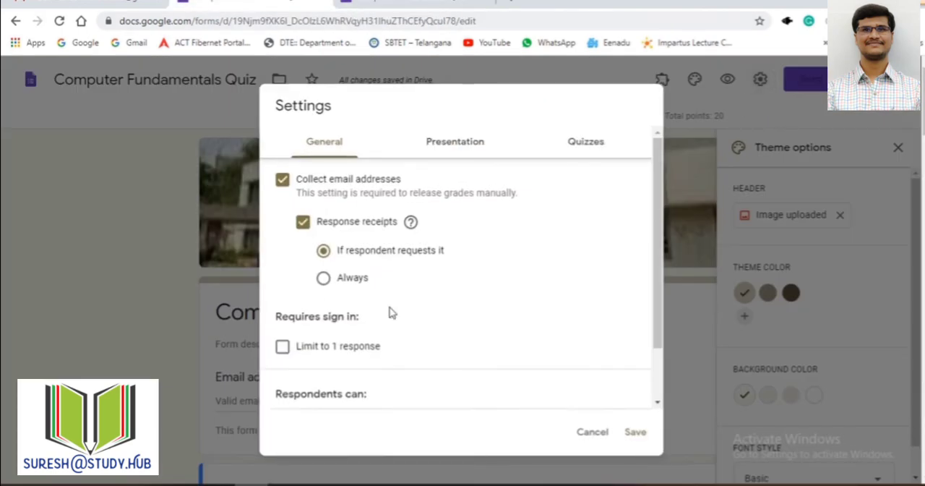
pyautogui.click(282, 347)
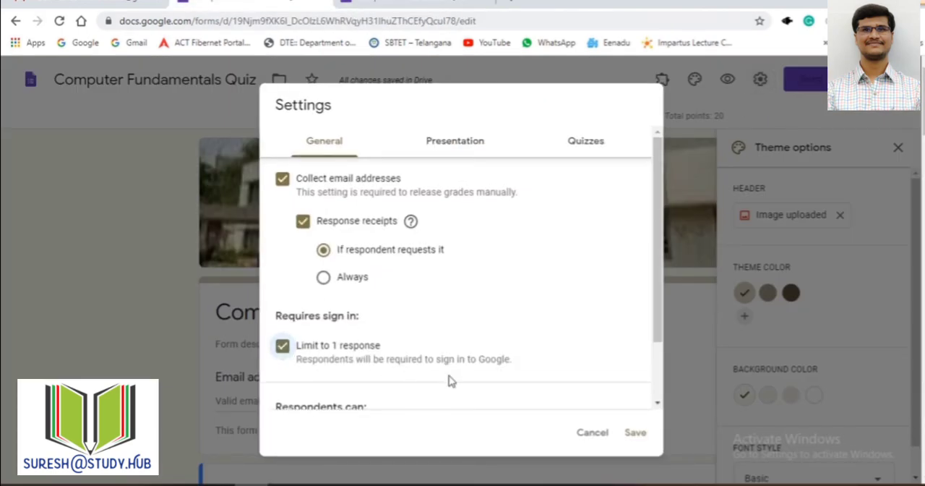
pyautogui.click(631, 432)
# Step: Close the old submission page, preview the quiz to check the one-response limit, and close the preview
pyautogui.click(419, 2)
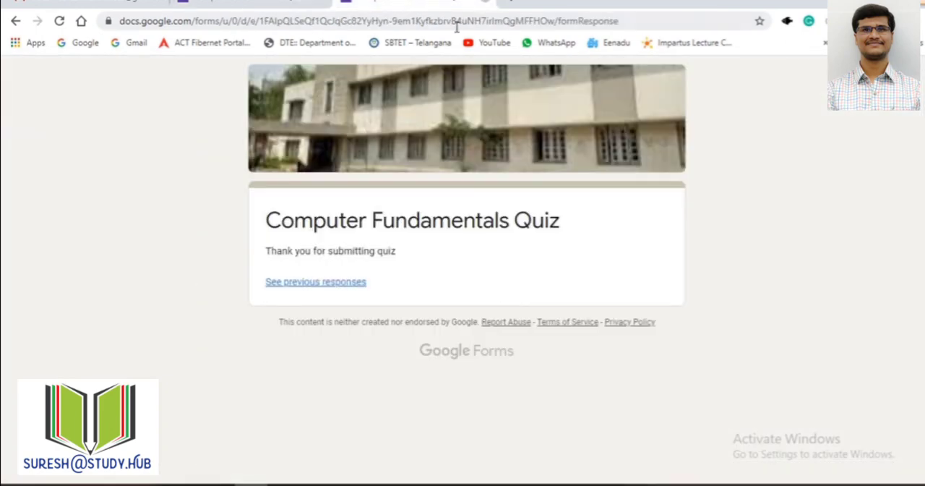
pyautogui.click(289, 6)
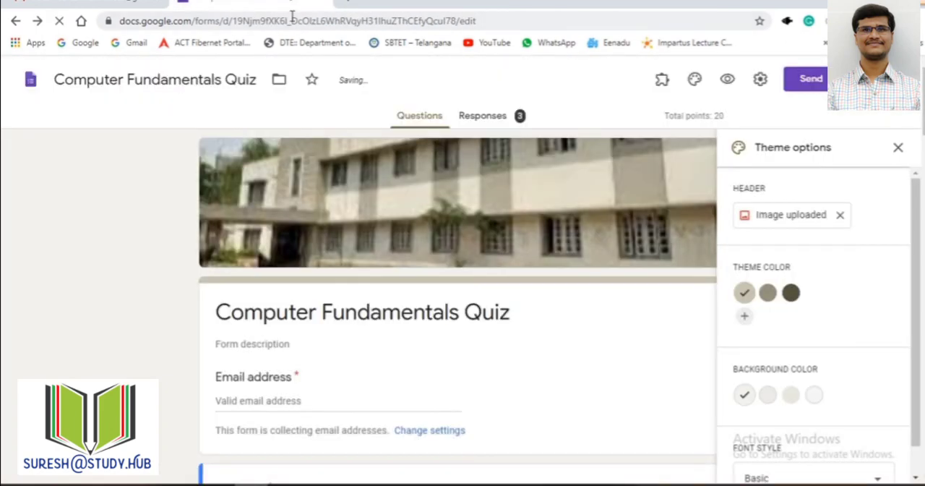
pyautogui.click(728, 81)
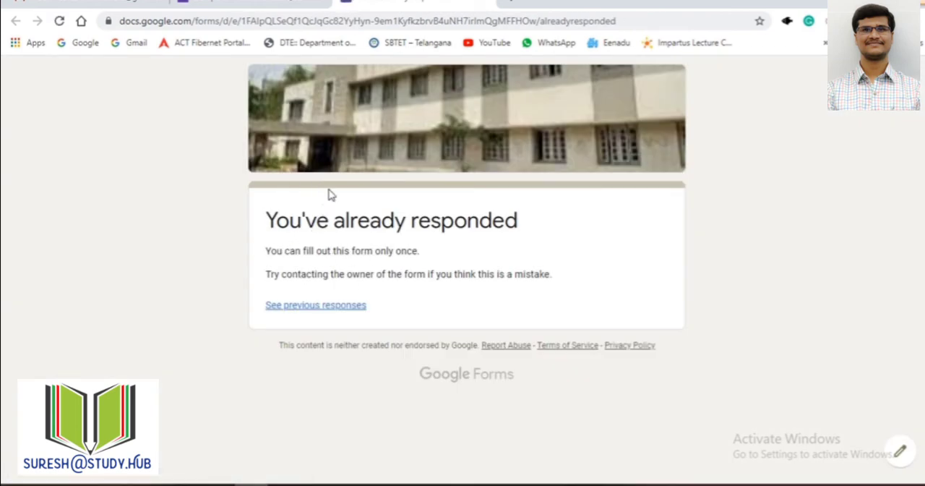
pyautogui.moveTo(268, 225); pyautogui.dragTo(511, 221)
pyautogui.moveTo(300, 250); pyautogui.dragTo(413, 253)
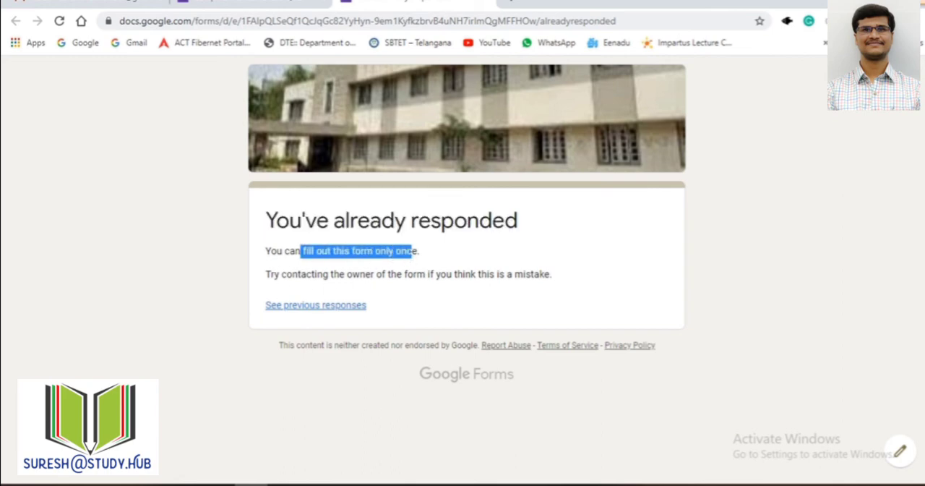
pyautogui.hotkey('ctrl', 'w')
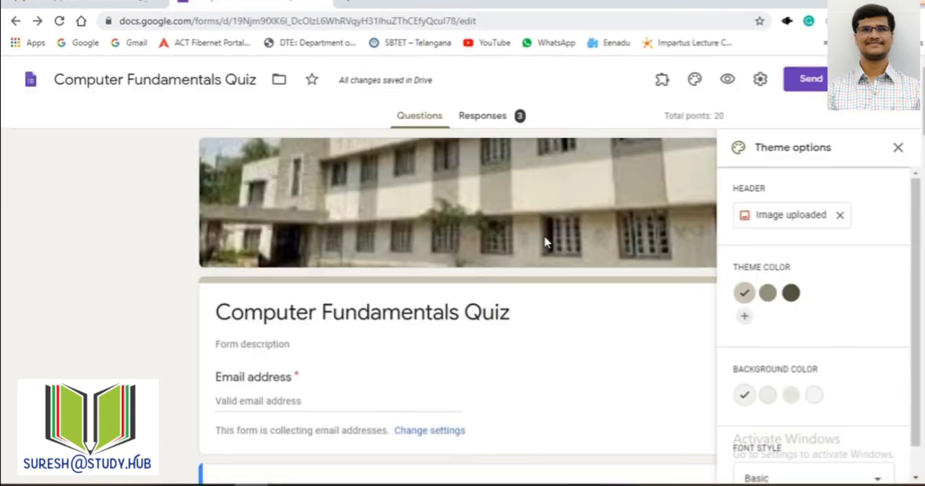
# Step: Close the theme options in the form editor, keeping the quiz questions in view
pyautogui.click(483, 115)
pyautogui.click(424, 114)
pyautogui.click(898, 149)
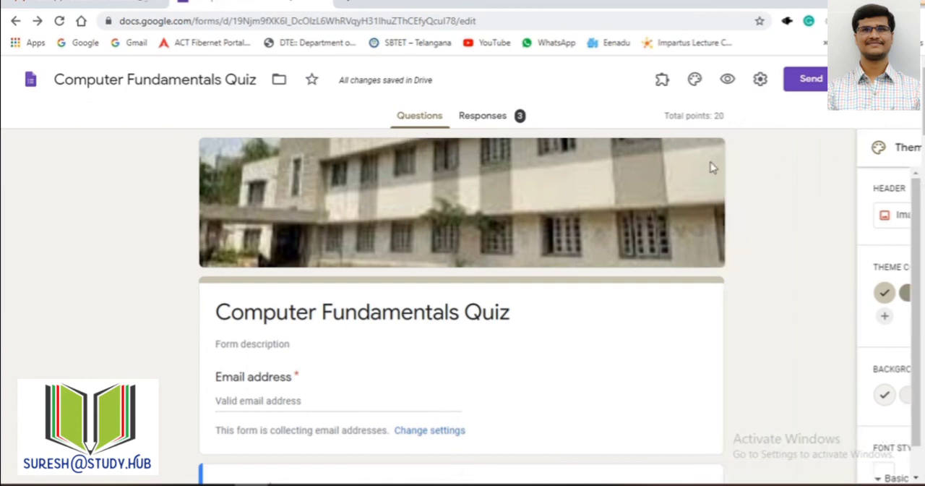
# Step: View the collected quiz responses in a Google Sheets spreadsheet, and return to the form's responses
pyautogui.click(490, 119)
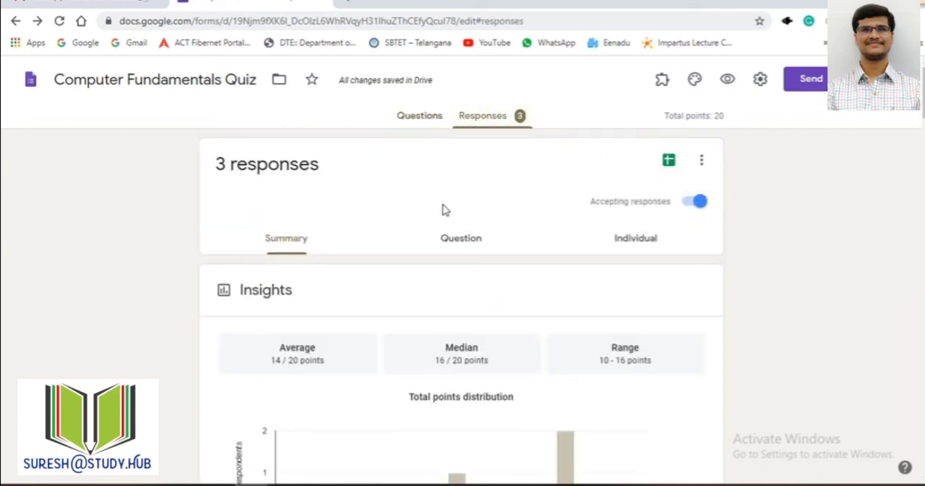
pyautogui.click(669, 161)
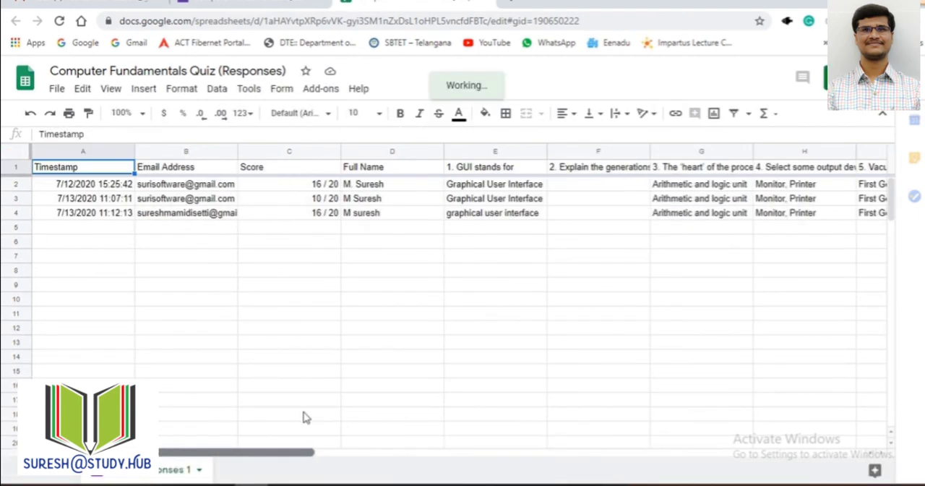
pyautogui.click(488, 5)
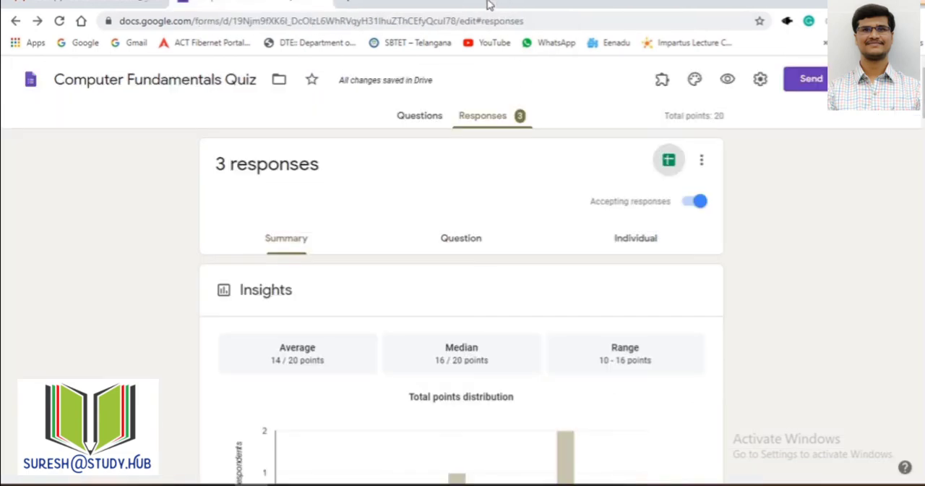
# Step: Check the summary insights and review the responses by question for questions 1, 2 and 3
pyautogui.scroll(-3, 521, 221)
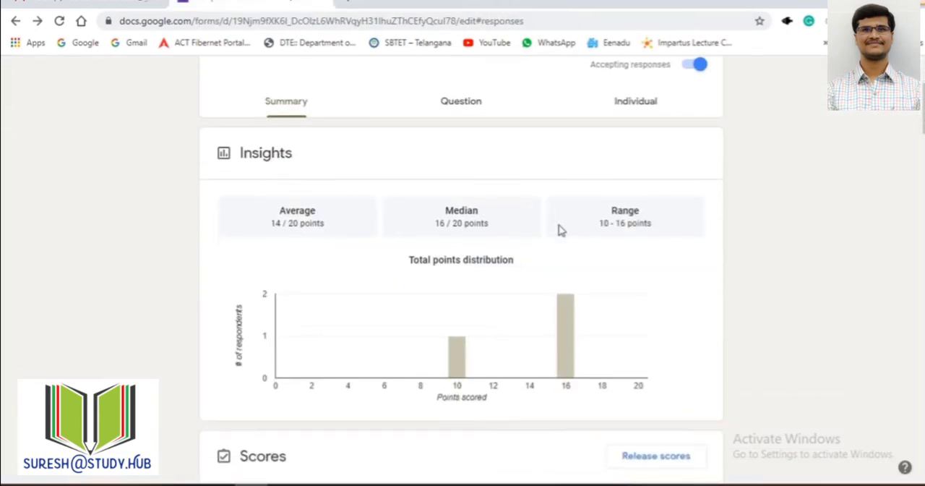
pyautogui.click(457, 110)
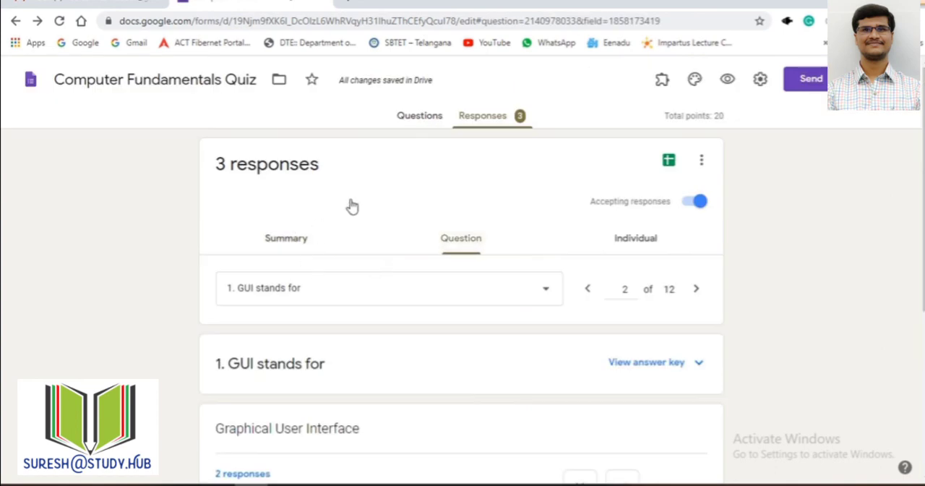
pyautogui.scroll(-1, 474, 296)
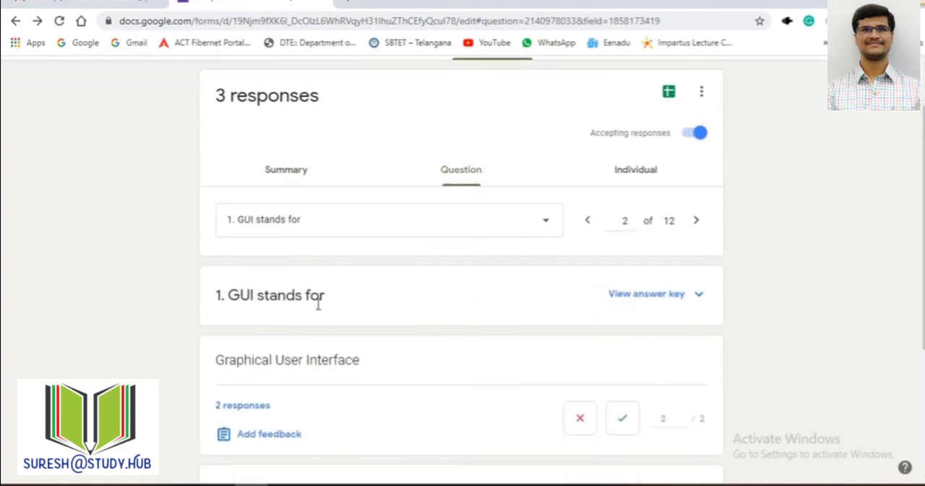
pyautogui.click(557, 224)
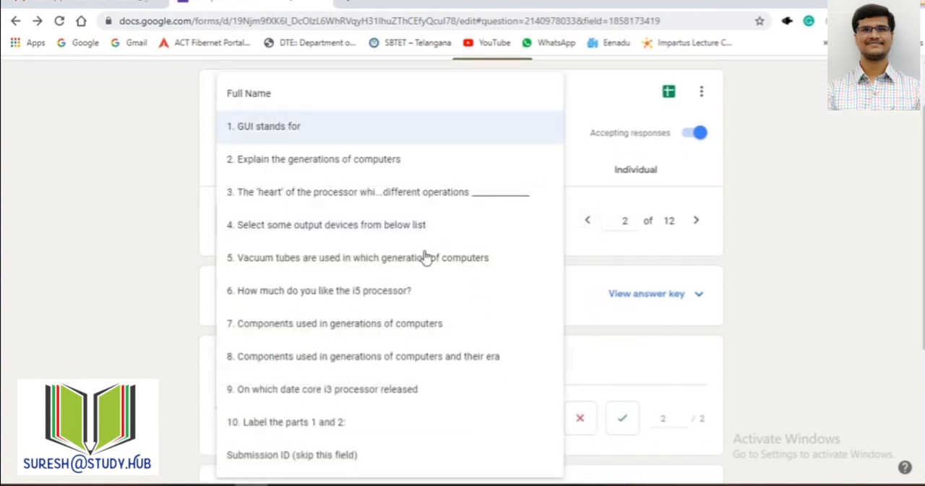
pyautogui.click(336, 160)
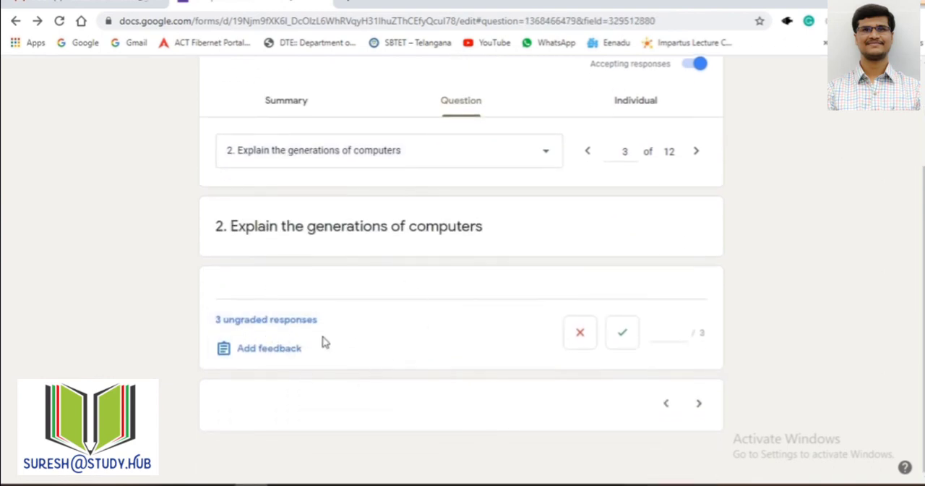
pyautogui.click(480, 154)
pyautogui.click(368, 196)
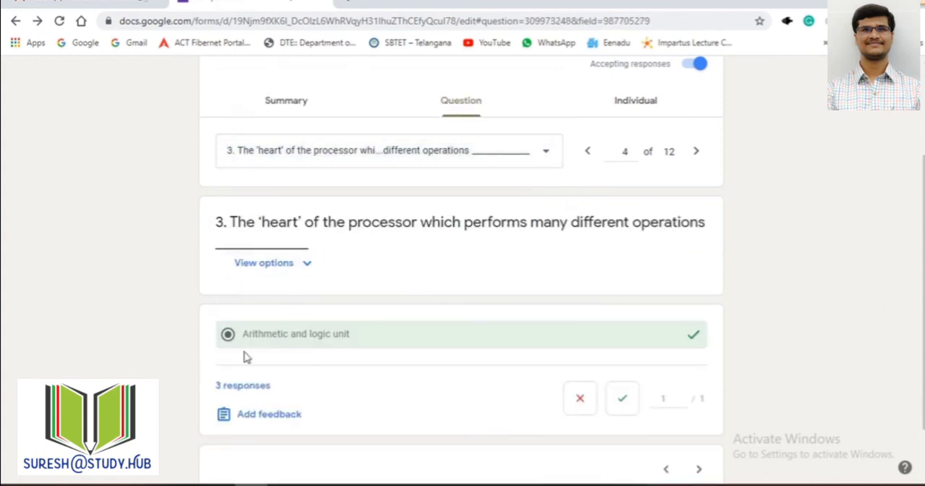
pyautogui.scroll(-1, 339, 346)
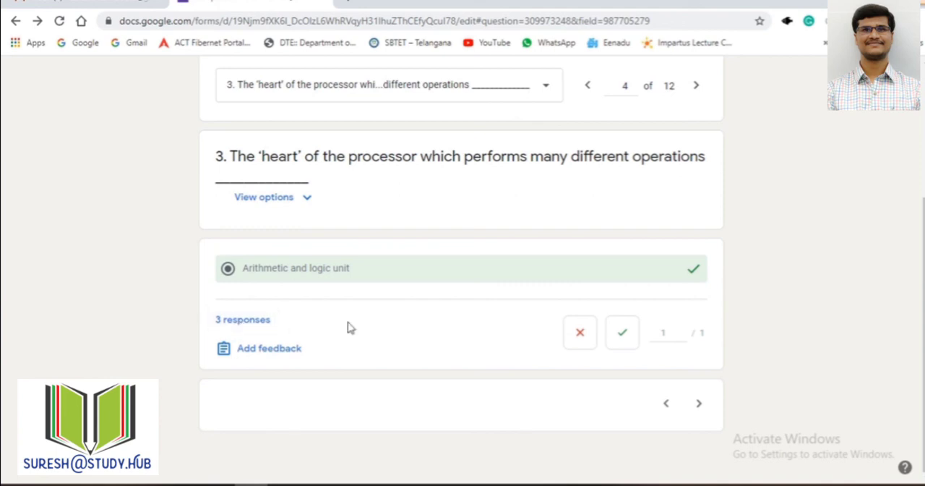
pyautogui.scroll(3, 543, 232)
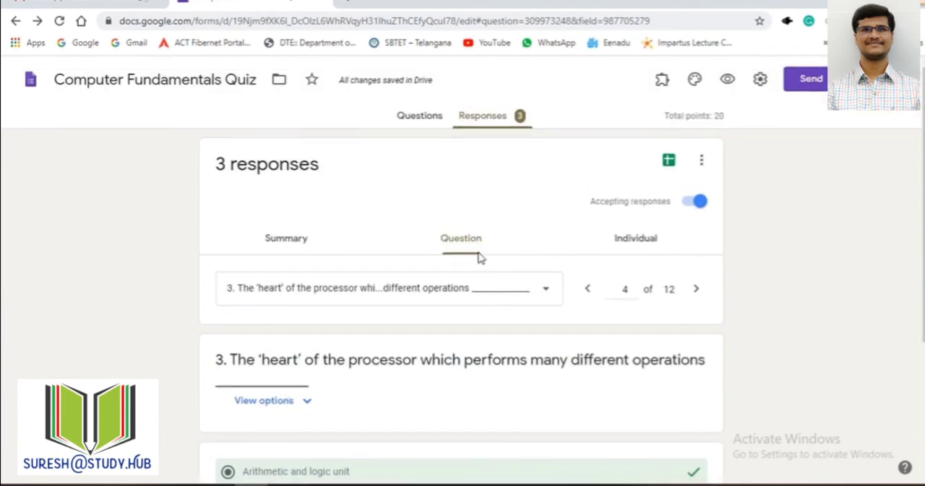
# Step: Review the quiz responses individually, selecting the first respondent and then the last one to look through the graded answers
pyautogui.click(646, 247)
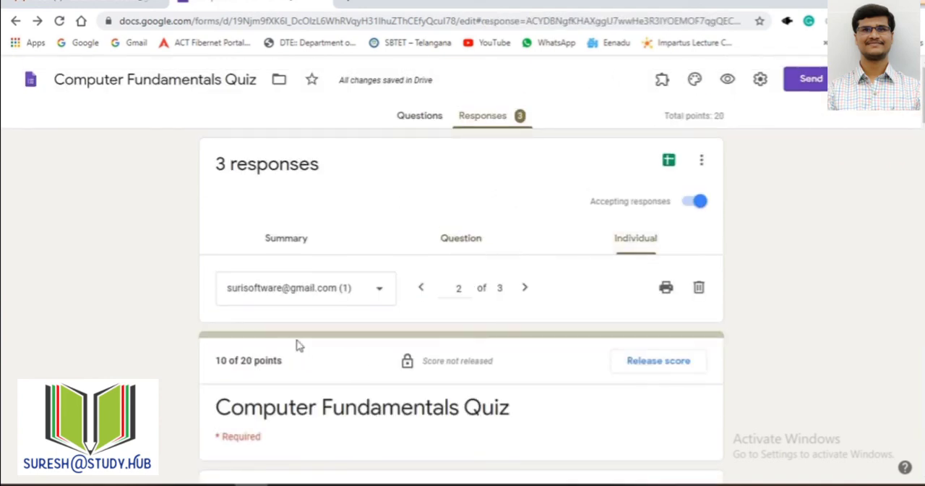
pyautogui.click(381, 287)
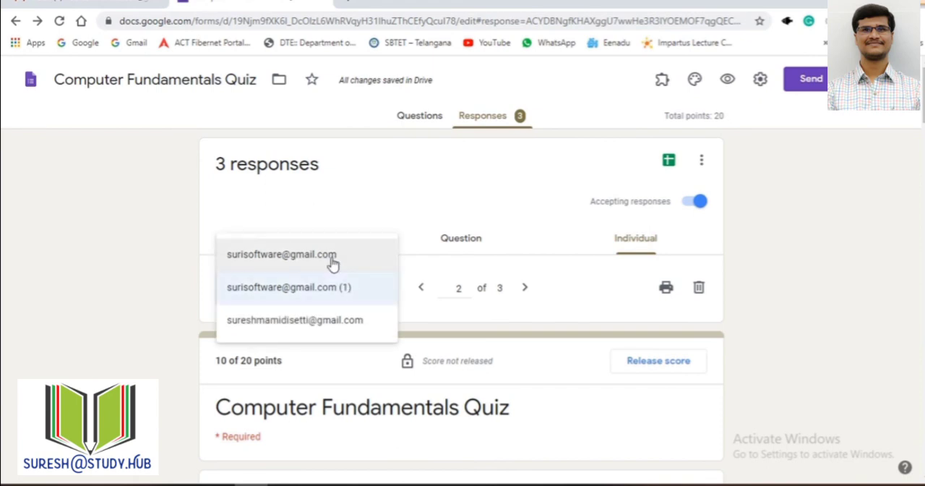
pyautogui.click(331, 260)
pyautogui.click(381, 291)
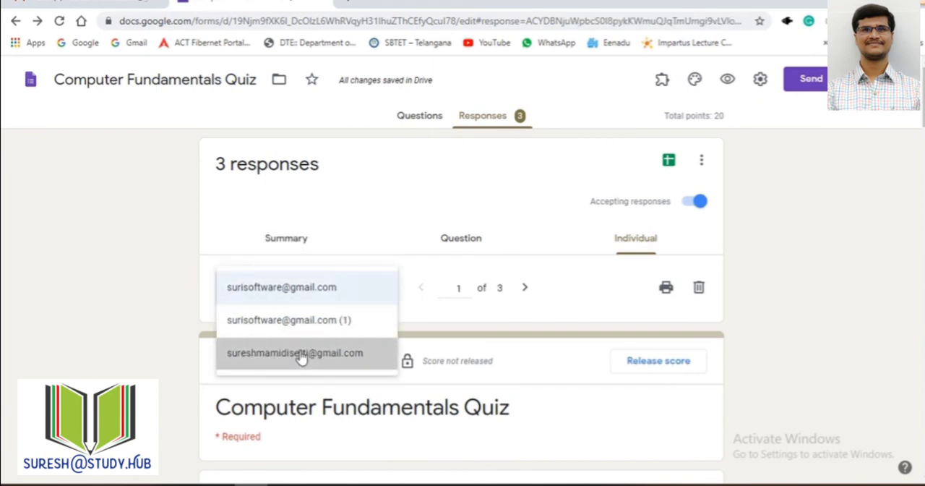
pyautogui.click(302, 358)
pyautogui.scroll(-6, 506, 361)
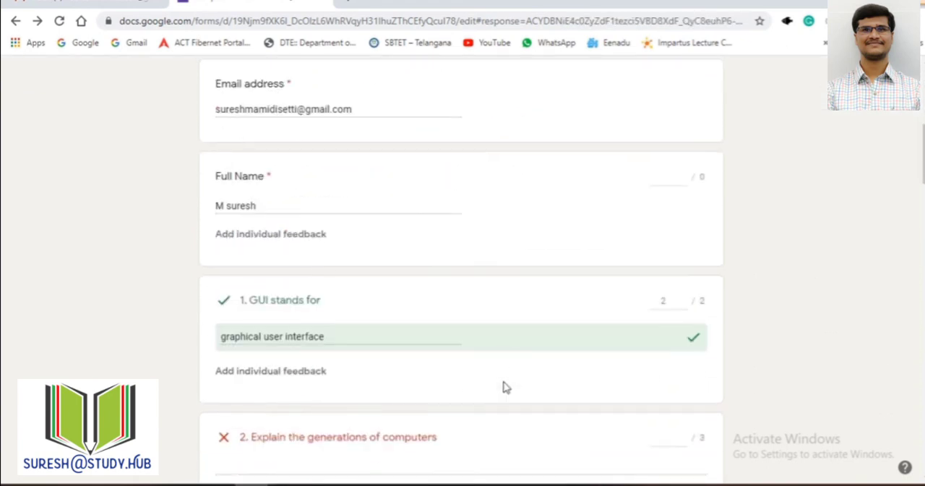
pyautogui.scroll(10, 504, 387)
# Step: Return to the response summary and examine the insights with the total points distribution chart
pyautogui.click(299, 240)
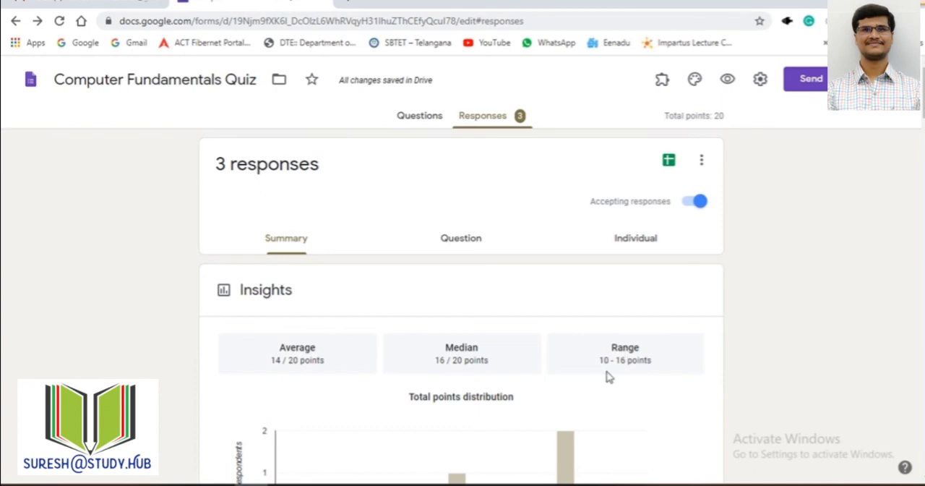
pyautogui.scroll(-6, 607, 373)
pyautogui.scroll(7, 762, 79)
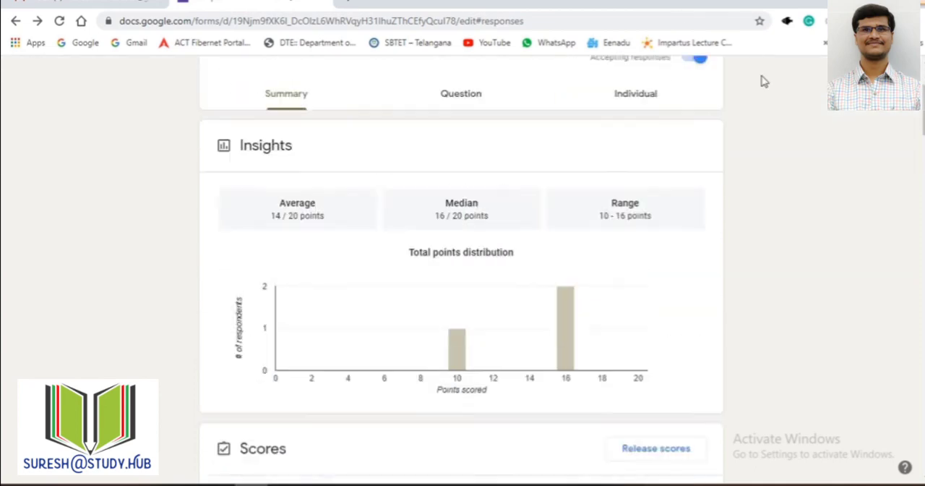
# Step: Check the quiz's grade release option in the form settings, cancel the settings, and view the summary's score list
pyautogui.click(760, 85)
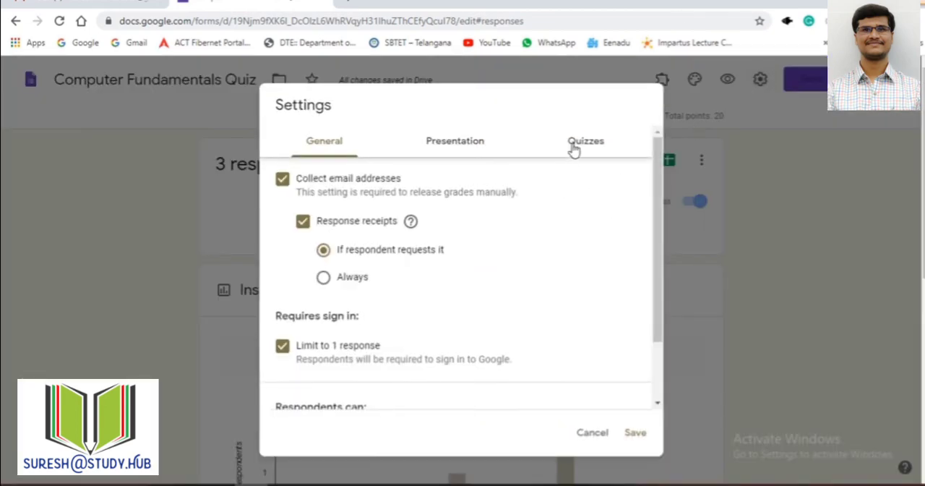
pyautogui.click(574, 148)
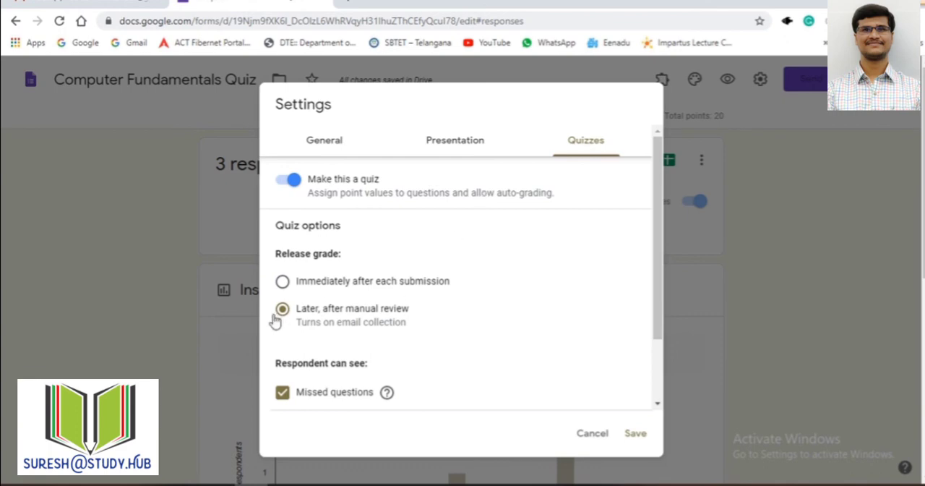
pyautogui.click(590, 435)
pyautogui.scroll(-7, 638, 214)
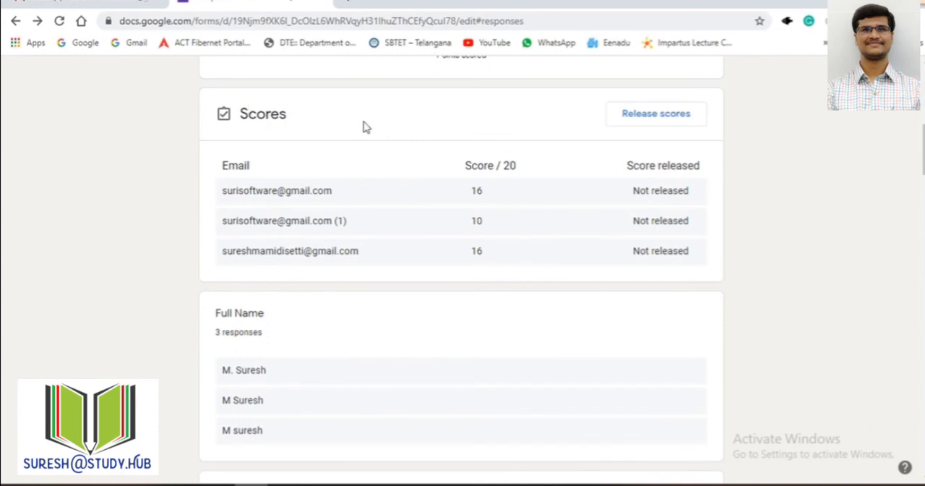
pyautogui.scroll(8, 405, 145)
# Step: Examine the first respondent's individual answers to questions 1 to 3 and the editable points for question 2
pyautogui.click(636, 241)
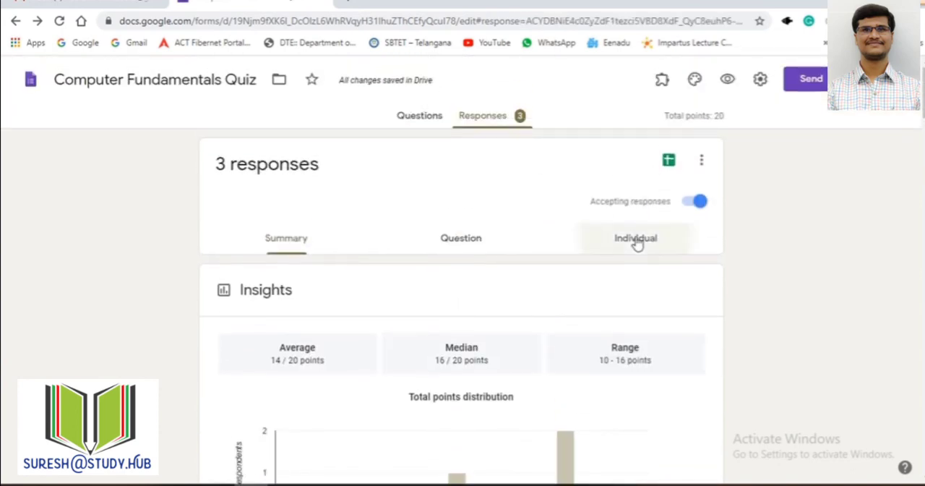
pyautogui.click(289, 289)
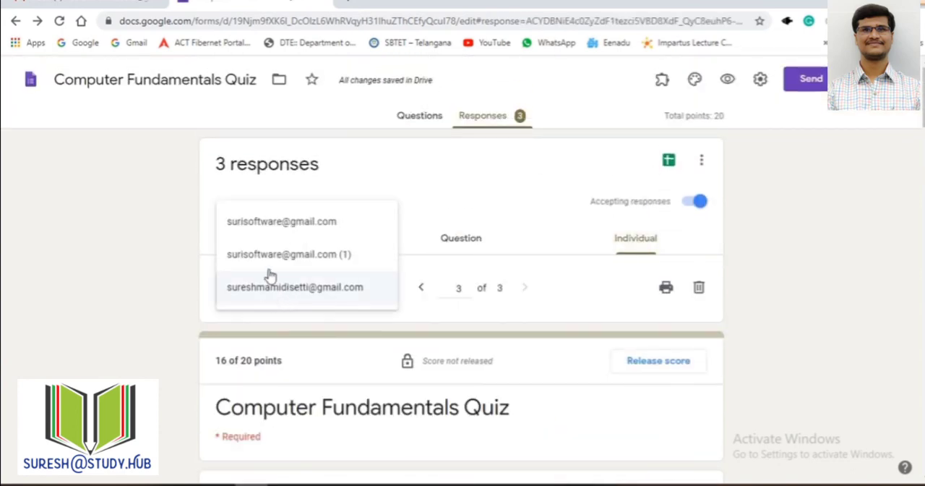
pyautogui.click(284, 228)
pyautogui.scroll(-8, 448, 328)
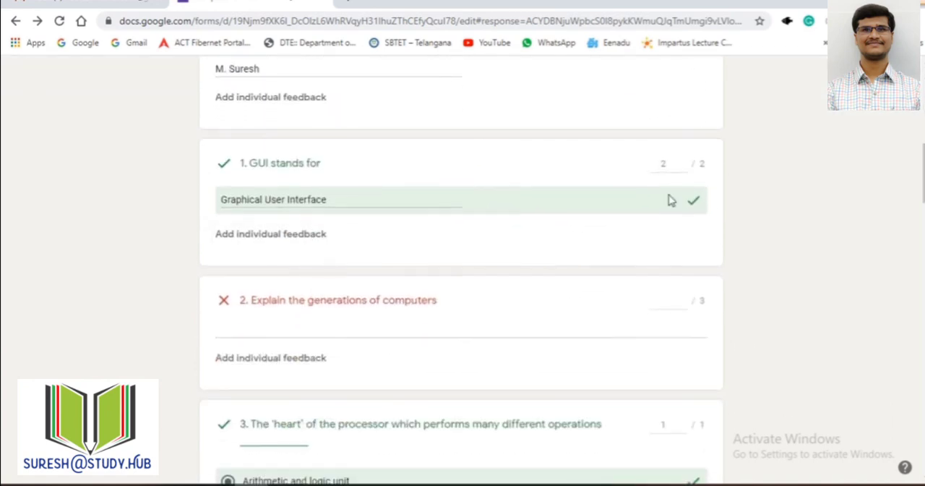
pyautogui.scroll(-2, 392, 274)
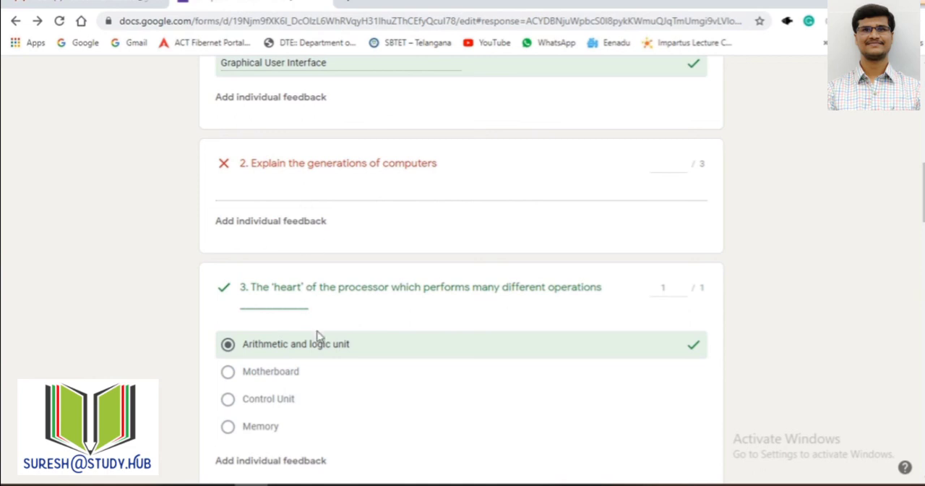
pyautogui.click(681, 167)
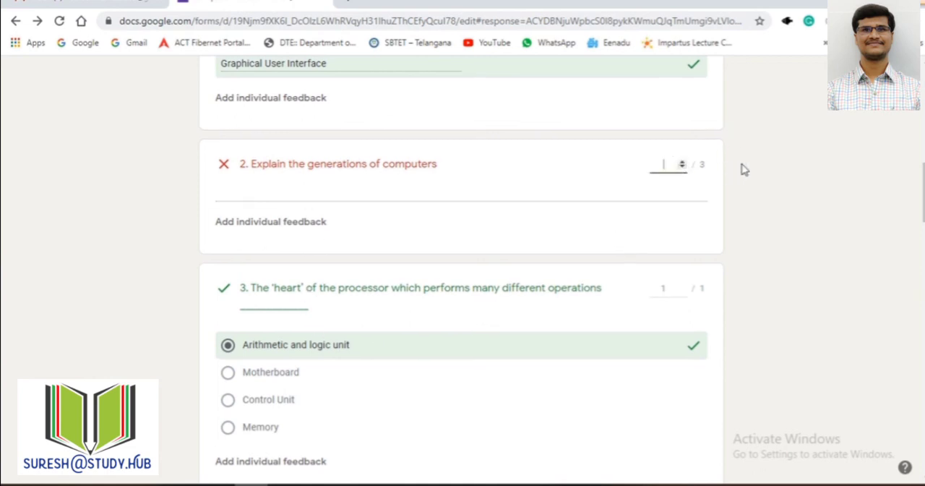
pyautogui.scroll(10, 742, 169)
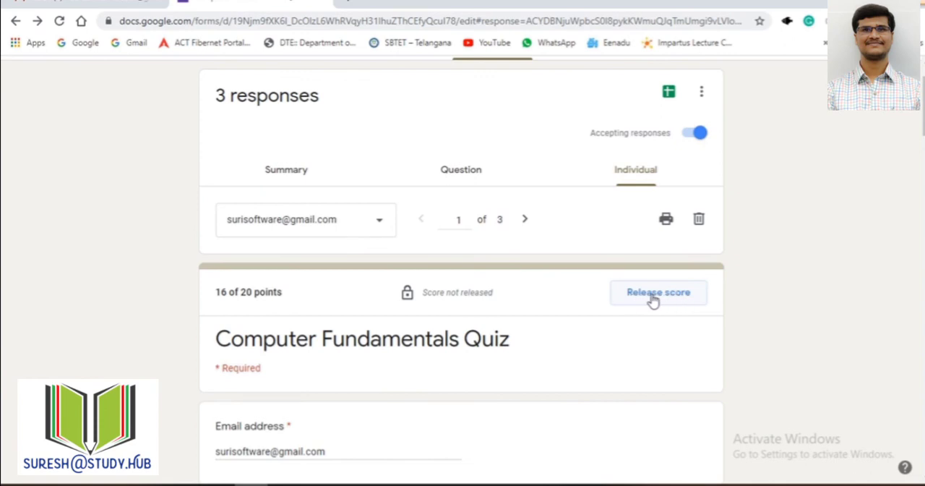
# Step: Release the quiz scores from the response summary to all respondents, sending them the notification emails
pyautogui.click(288, 170)
pyautogui.scroll(-5, 517, 302)
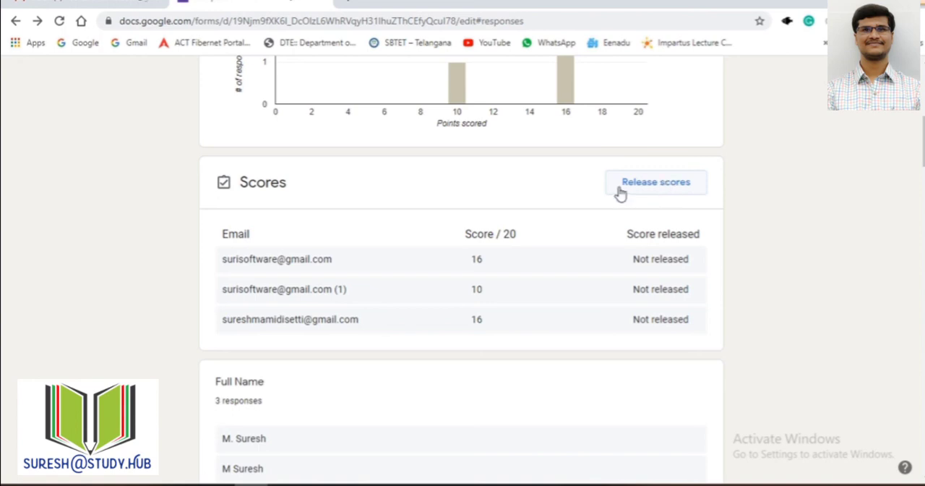
pyautogui.click(646, 186)
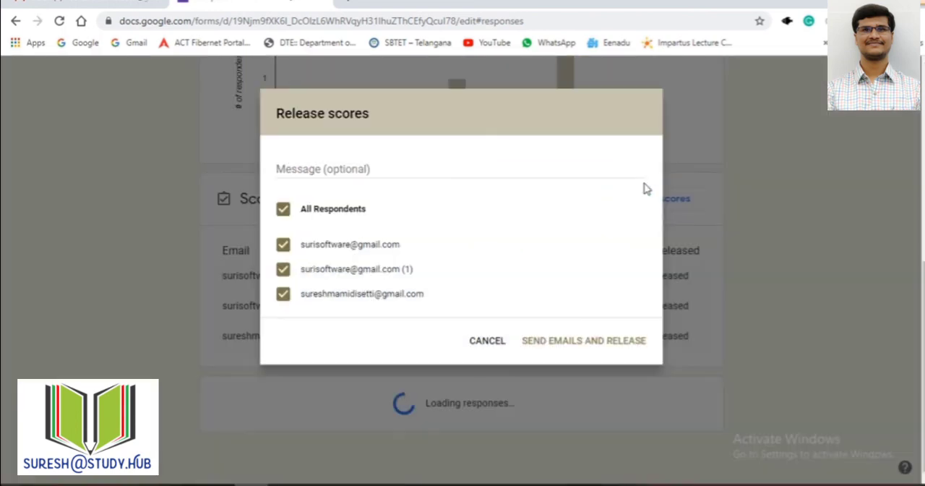
pyautogui.click(284, 218)
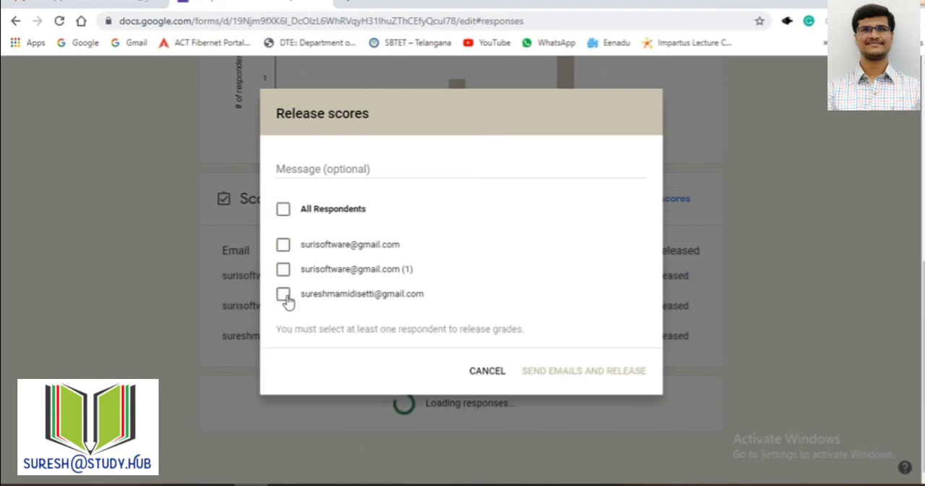
pyautogui.click(284, 216)
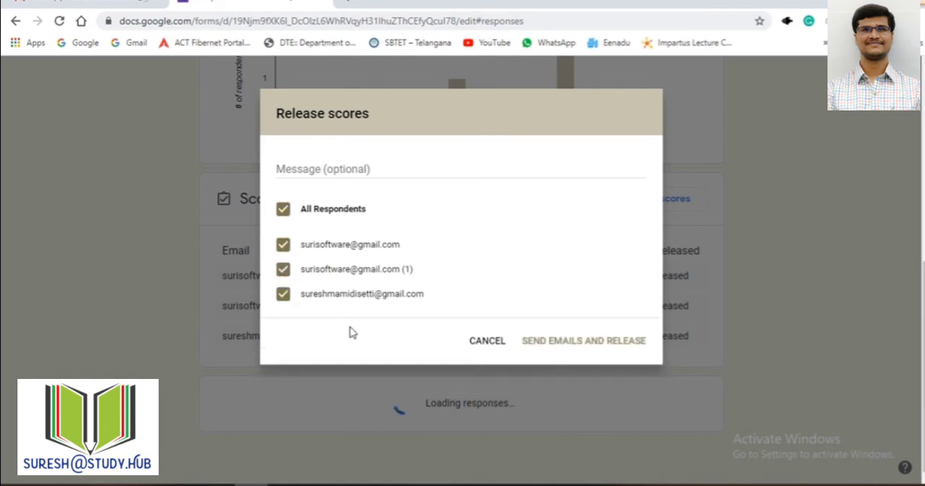
pyautogui.click(591, 344)
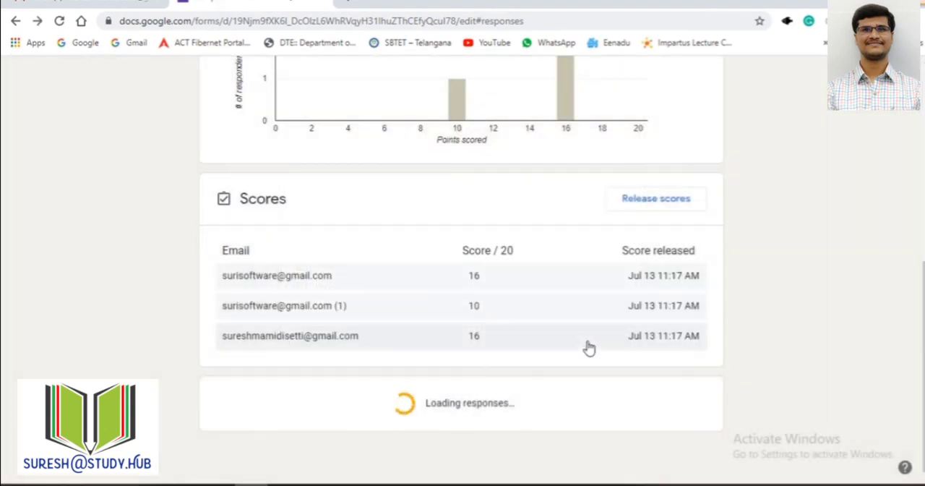
pyautogui.scroll(-4, 597, 316)
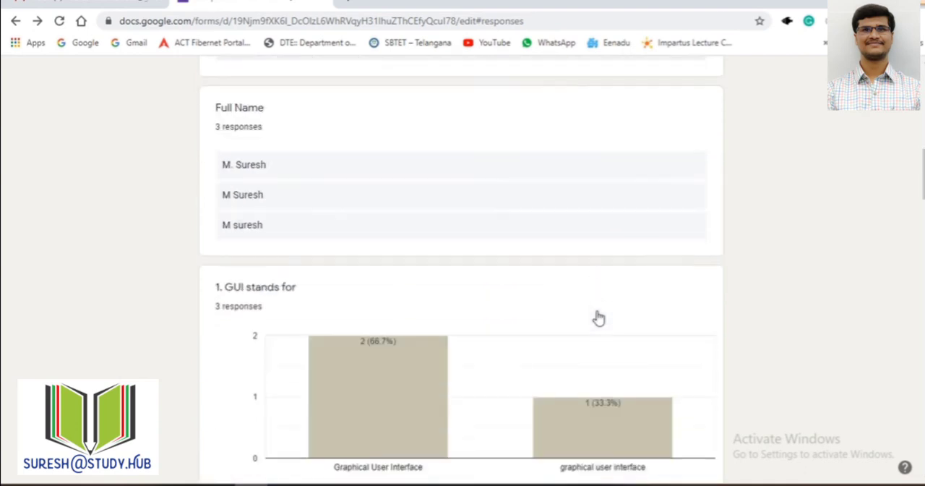
# Step: Switch to Gmail, read the score release email for Computer Fundamentals Quiz, and view the graded answers it links to
pyautogui.click(101, 4)
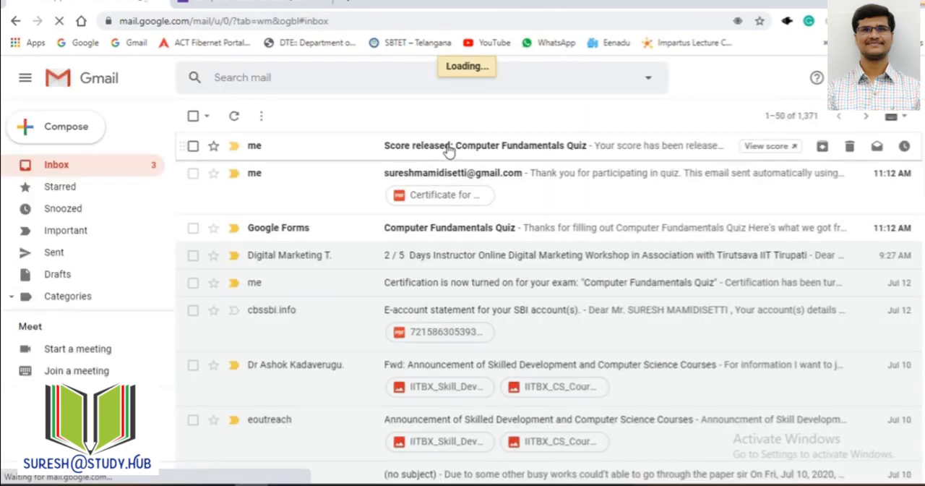
pyautogui.click(448, 148)
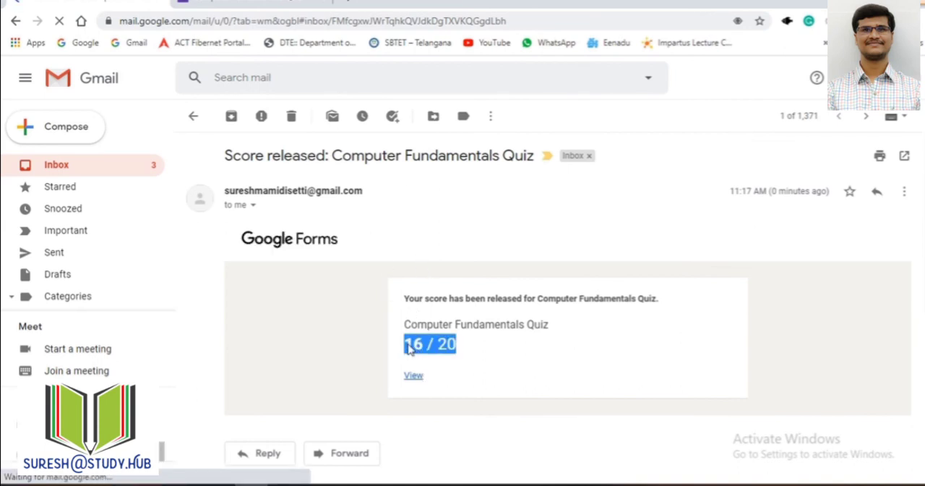
pyautogui.click(413, 377)
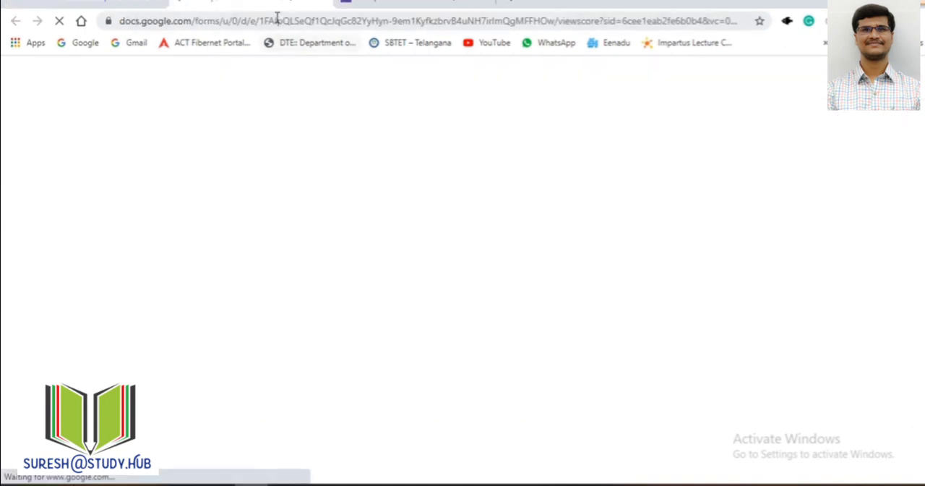
pyautogui.scroll(-8, 354, 224)
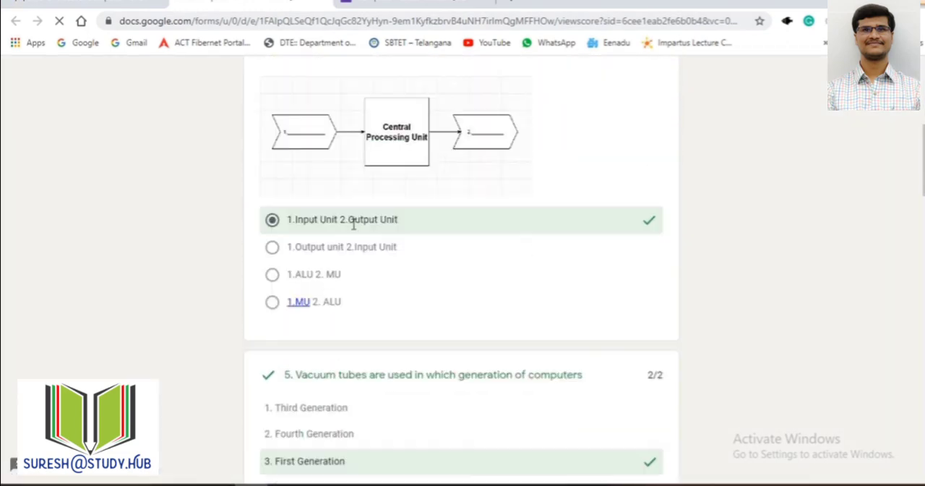
pyautogui.scroll(-13, 354, 223)
pyautogui.scroll(2, 390, 220)
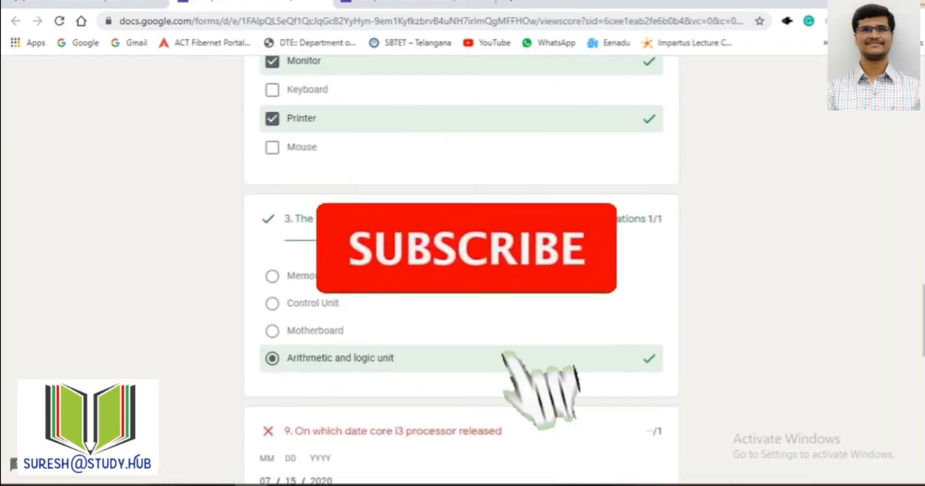
pyautogui.scroll(-3, 365, 292)
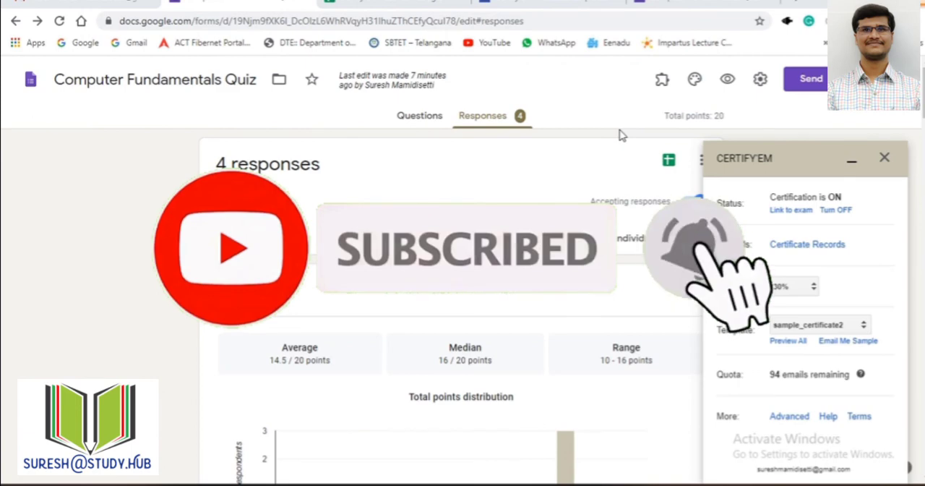